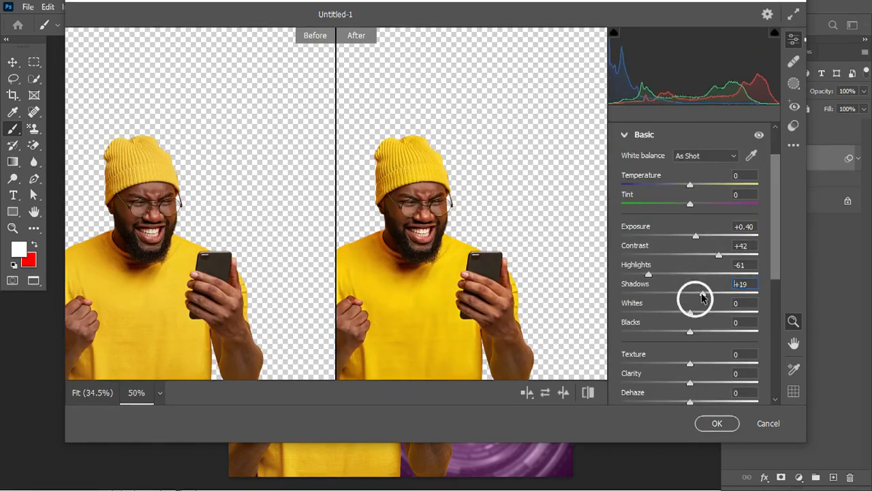
- Adjust the trader cutout's tones in the Camera Raw filter and widen the Yellows range in its Hue/Saturation adjustment
scroll(695, 297, "down", 5)
left_click_drag(668, 361, 658, 362)
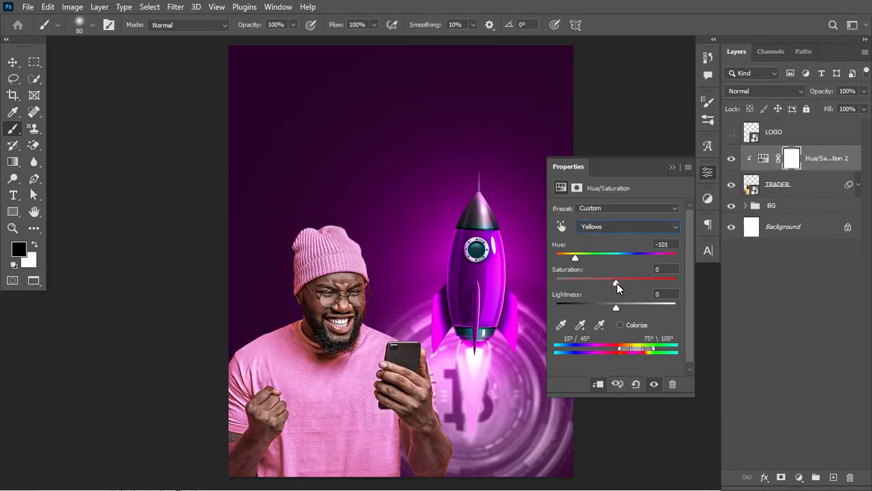
left_click_drag(640, 349, 658, 352)
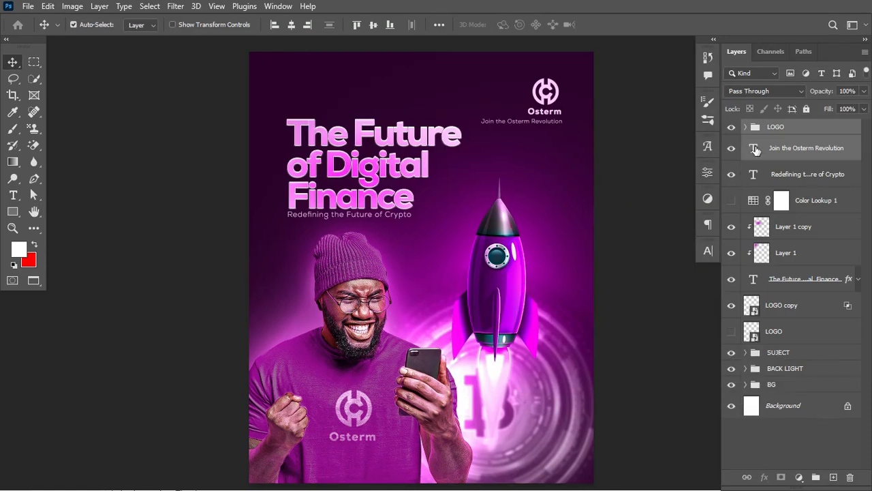
- Inspect the Bevel & Emboss and Stroke layer style settings of the headline text "The Future of Digital Finance"
left_click(804, 279)
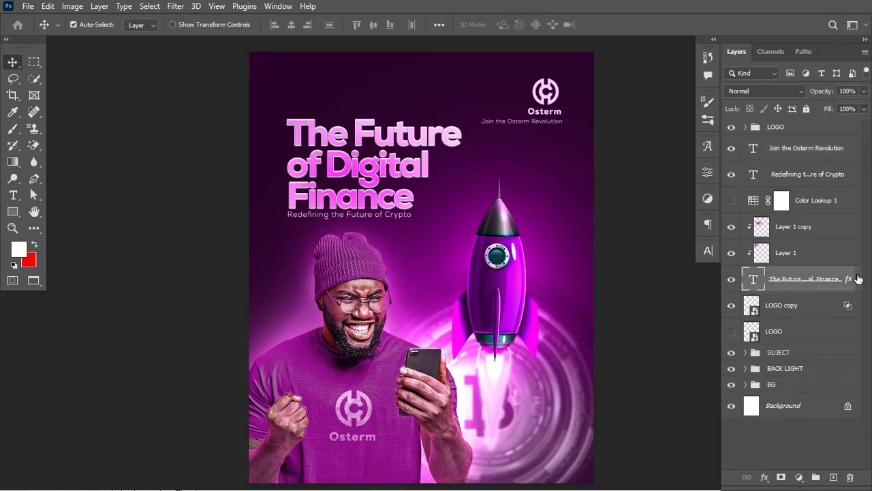
double_click(857, 279)
left_click(414, 137)
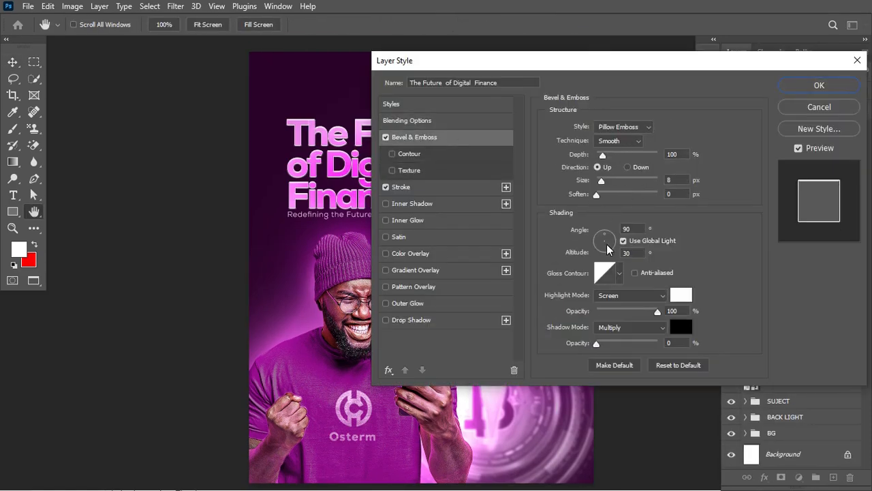
left_click(401, 186)
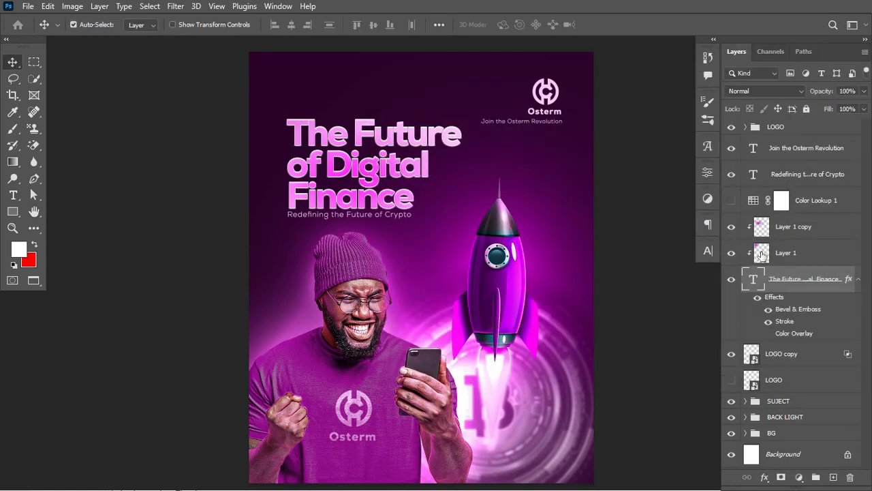
- Try brushing a sampled purple over the headline on a new clipped layer, with Layer 1 and Layer 1 copy hidden
left_click(761, 256)
left_click(833, 477)
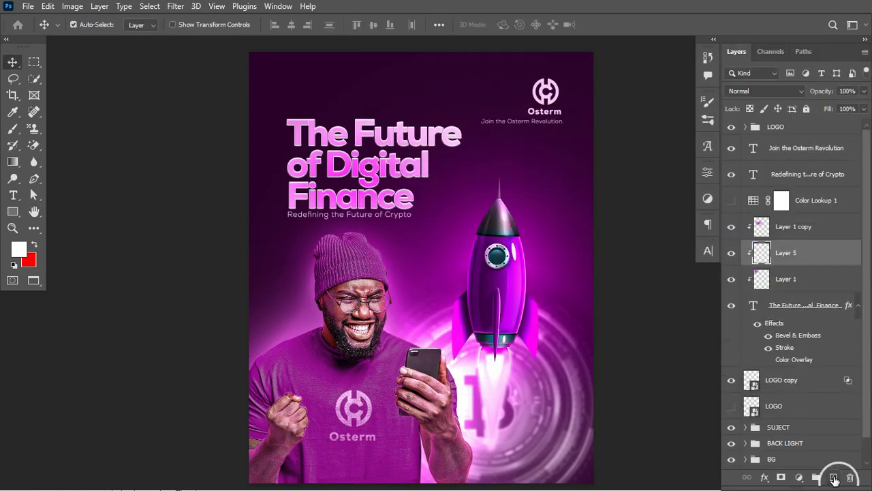
key("ctrl+z")
left_click(731, 253)
left_click(731, 227)
left_click(833, 477)
left_click(12, 128)
left_click(380, 195, "alt")
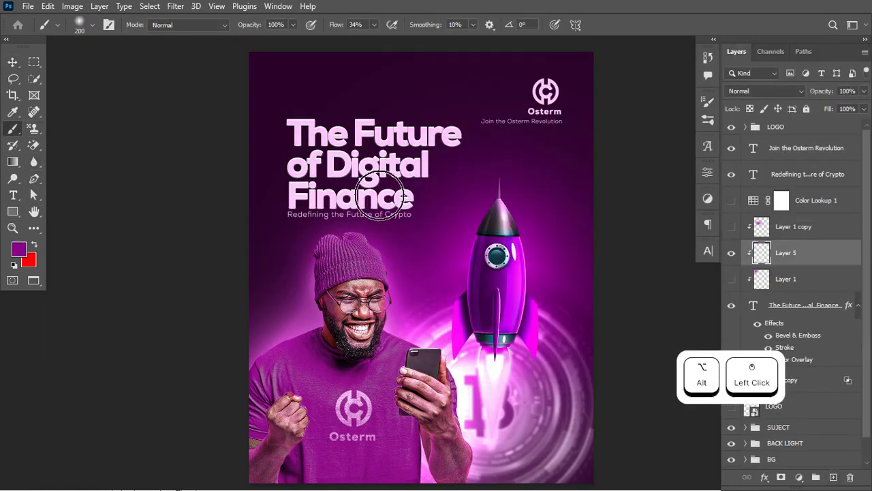
left_click_drag(368, 160, 383, 211)
key("ctrl+z")
- Check the blending settings of Layer 1 copy and Layer 1, and collapse the headline text's effects list
left_click(787, 229)
left_click(789, 256)
left_click(765, 91)
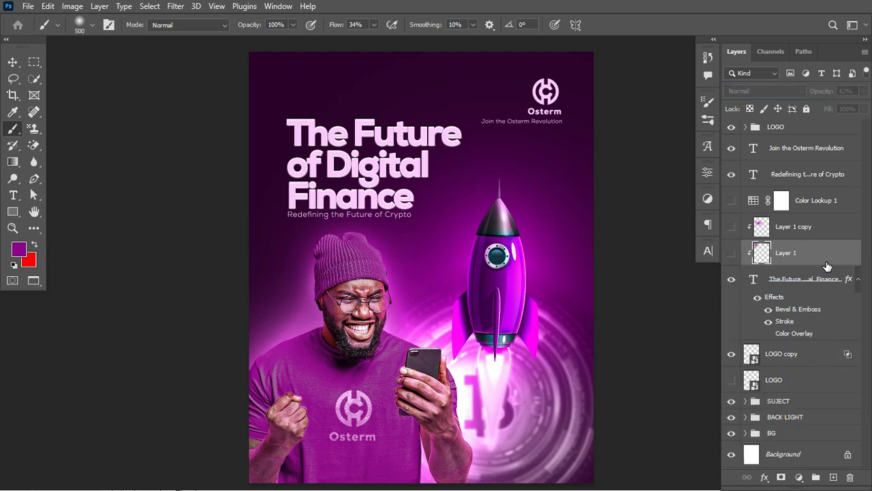
left_click(857, 281)
left_click(859, 280)
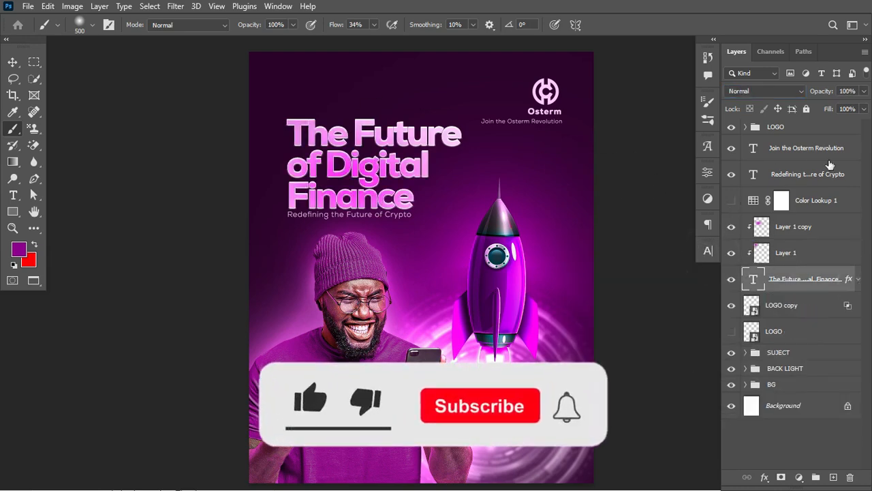
- Move Color Lookup 1 above the LOGO group and cycle through its 3DLUT looks, including Crisp_Warm.look and EdgyAmber.3DL
left_click_drag(821, 201, 804, 126)
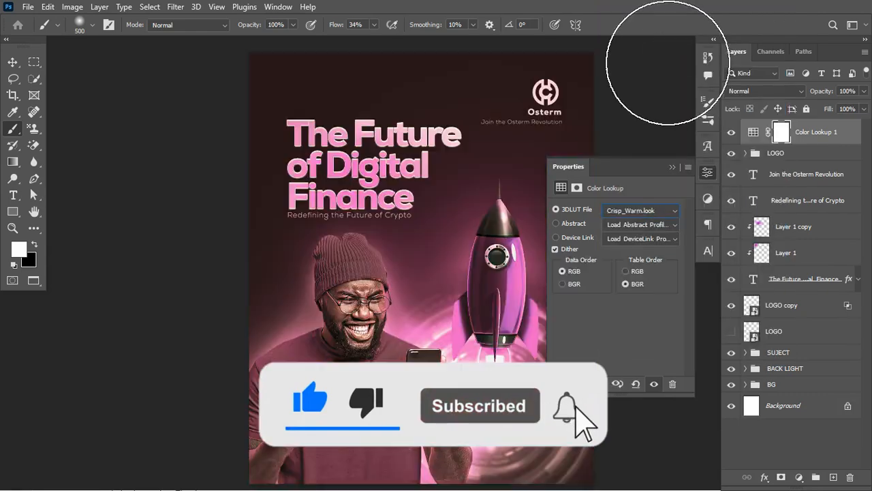
key("Down")
key("Down")
key("Down")
key("Down")
key("Down")
key("Down")
key("Down")
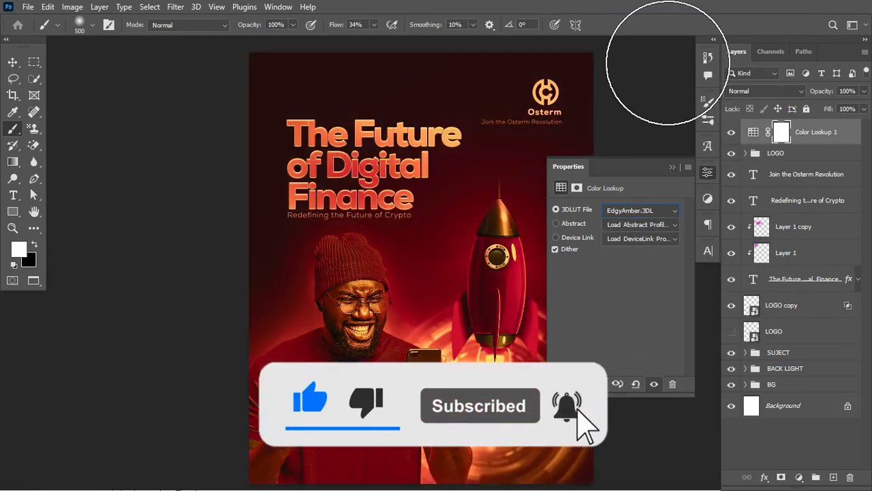
left_click(732, 133)
left_click(673, 167)
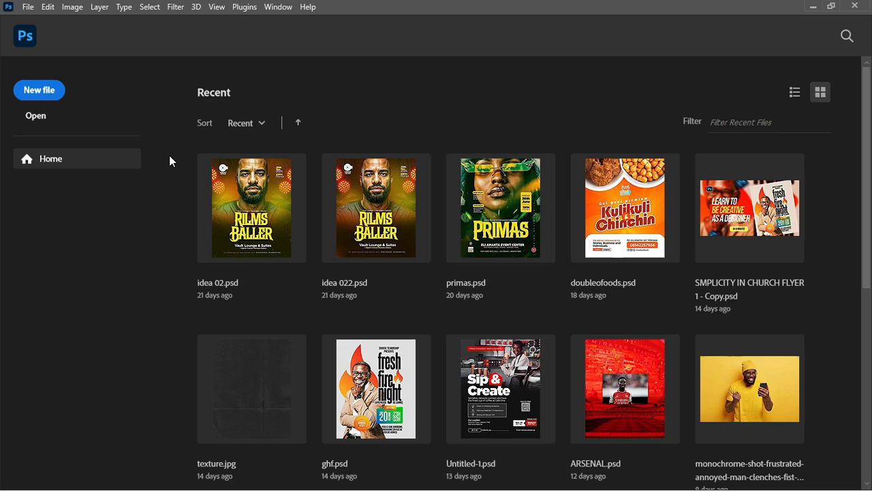
- Create a new 1080 x 1350 pixel document at 300 pixels/centimeter in RGB Color with a white background
left_click(50, 93)
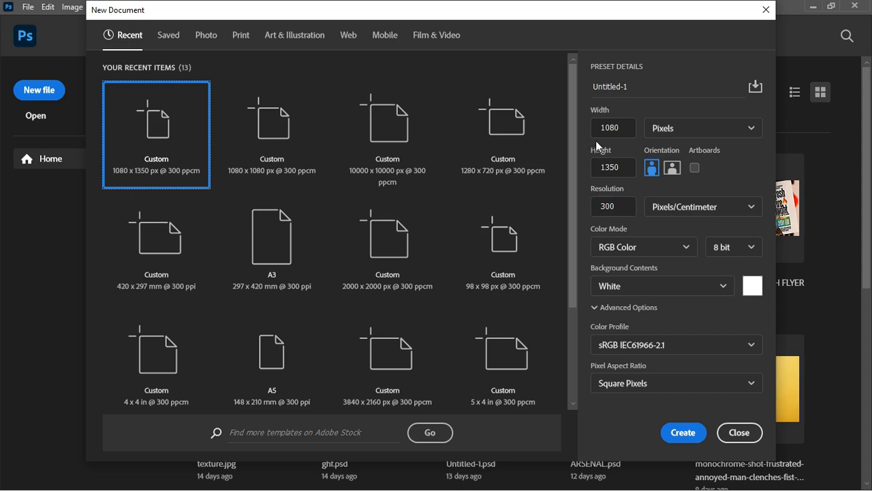
left_click(693, 128)
left_click(680, 151)
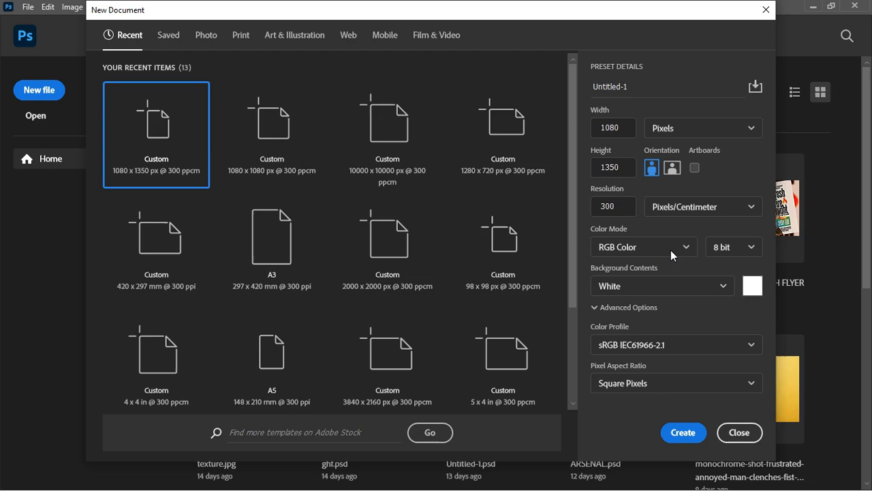
left_click(691, 438)
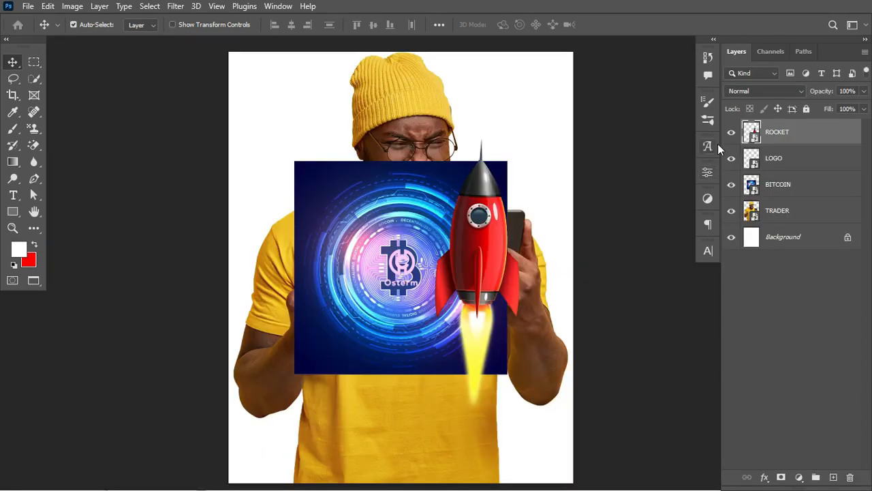
- Hide the ROCKET, LOGO, BITCOIN and TRADER layers
left_click(731, 132)
left_click(731, 158)
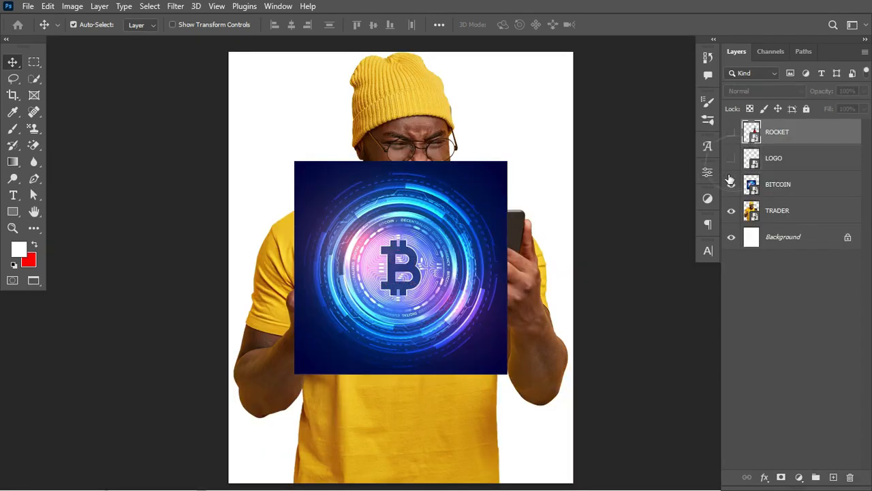
left_click(731, 184)
left_click(731, 210)
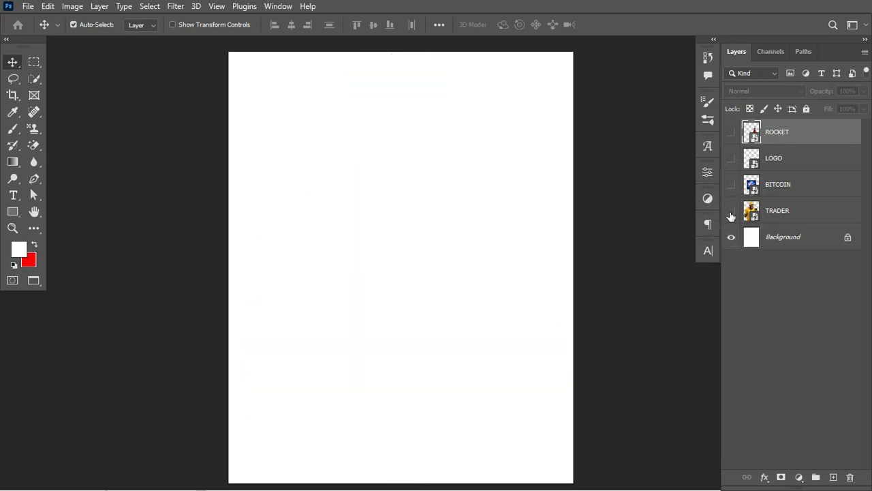
- Add a Solid Color fill layer in dark purple #2B032C directly above the Background layer
left_click(799, 243)
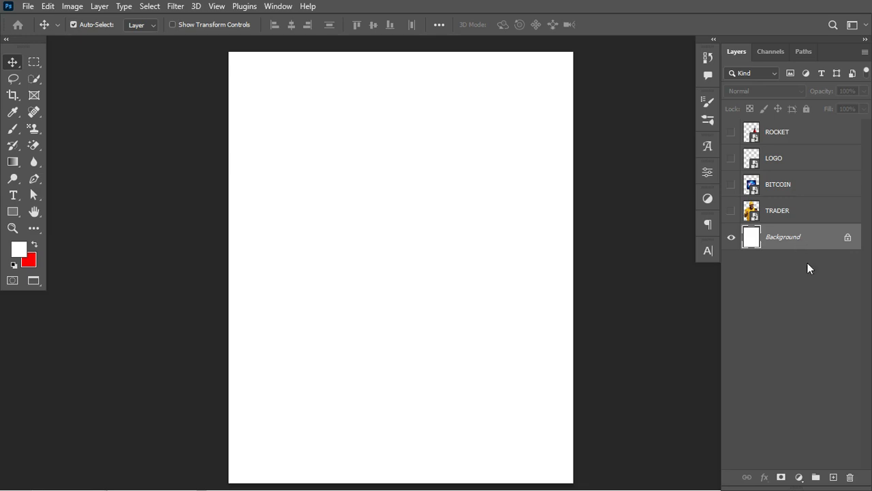
left_click(796, 477)
left_click(794, 248)
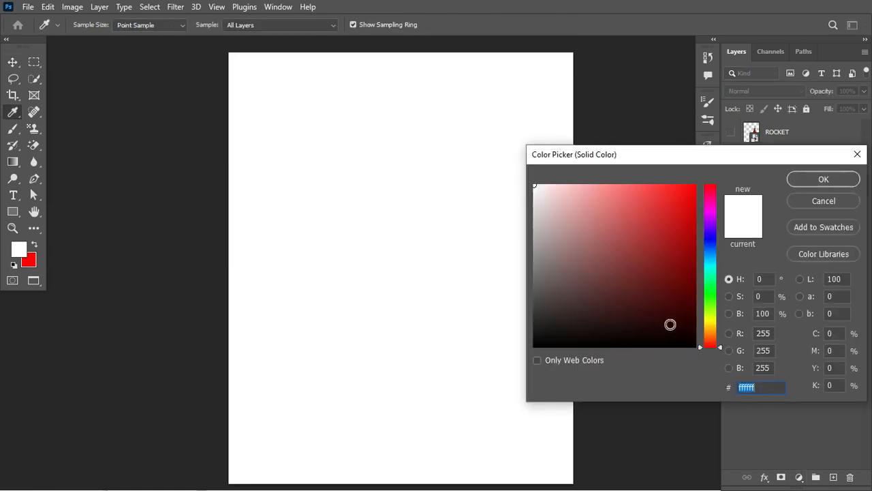
type("2B")
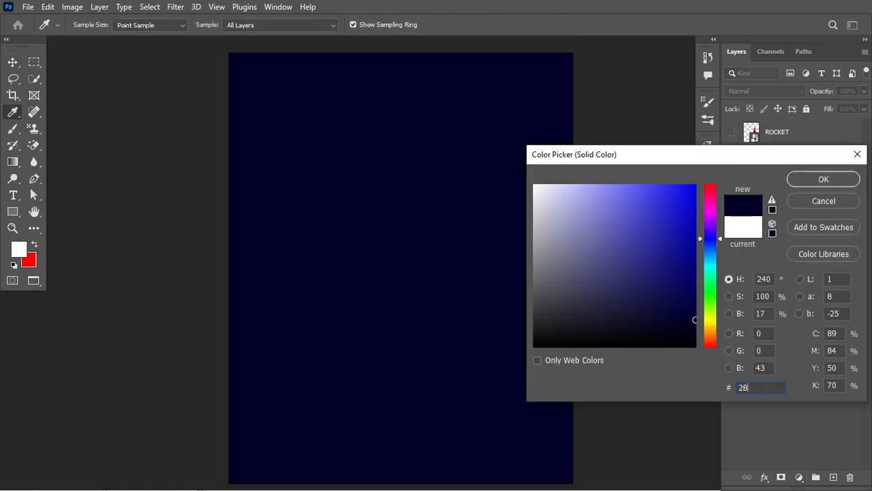
type("0")
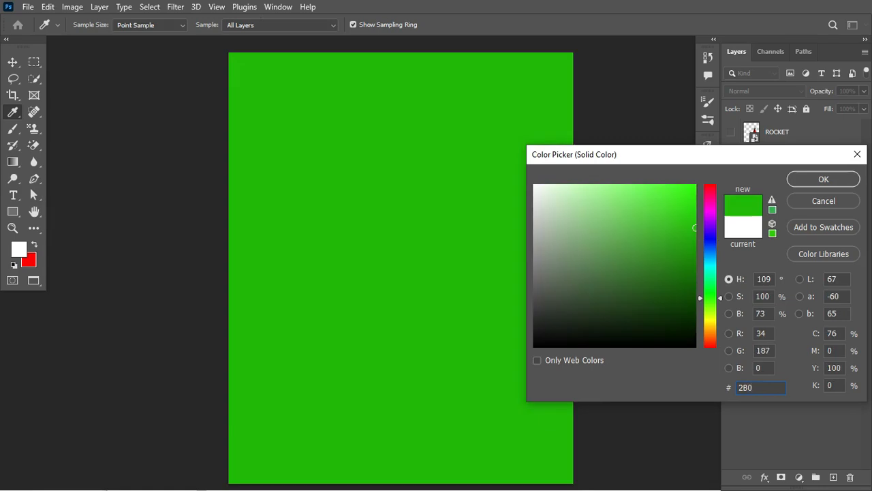
type("32C")
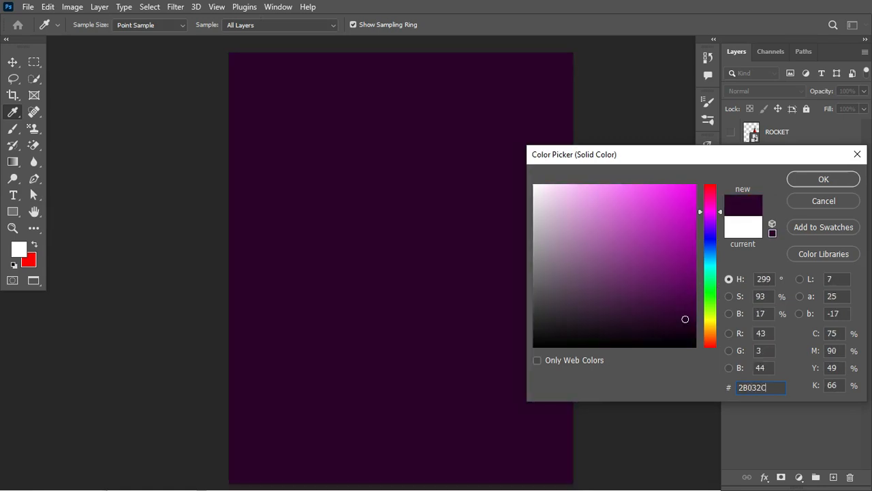
left_click(843, 183)
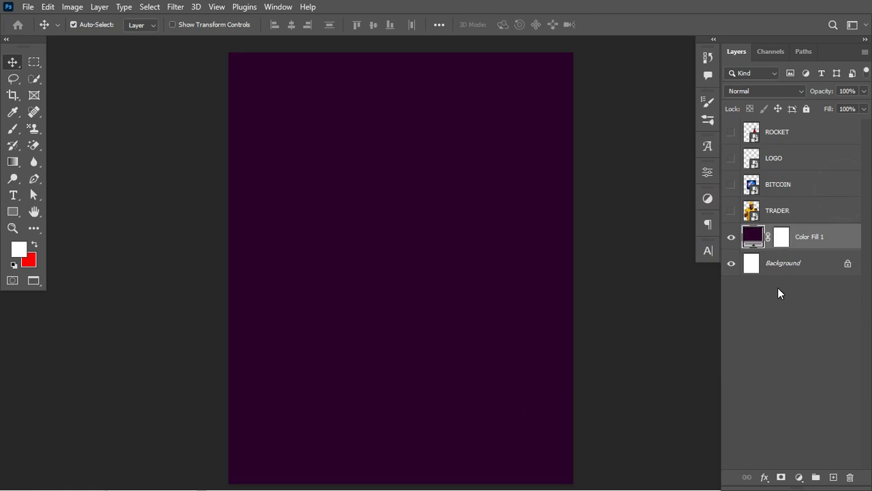
- Show the ROCKET and BITCOIN layers and stack them directly above Color Fill 1, with BITCOIN beneath ROCKET
left_click_drag(783, 139, 728, 221)
left_click(731, 211)
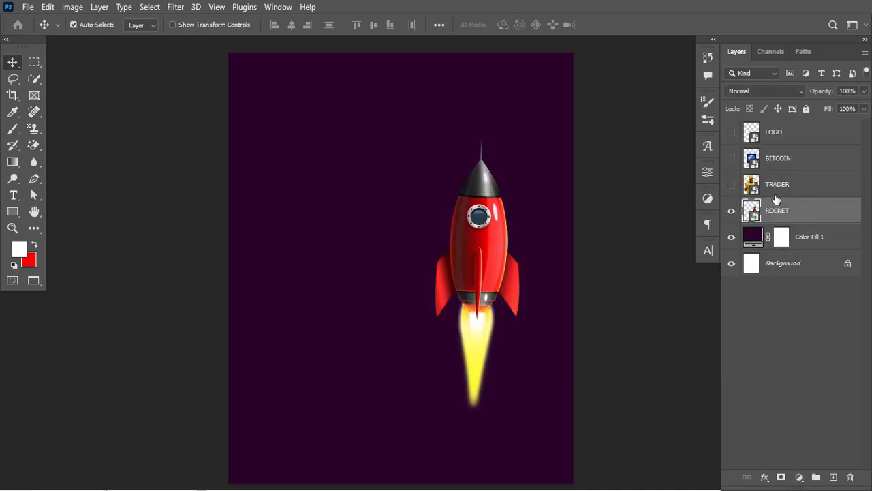
left_click(735, 160)
left_click(732, 158)
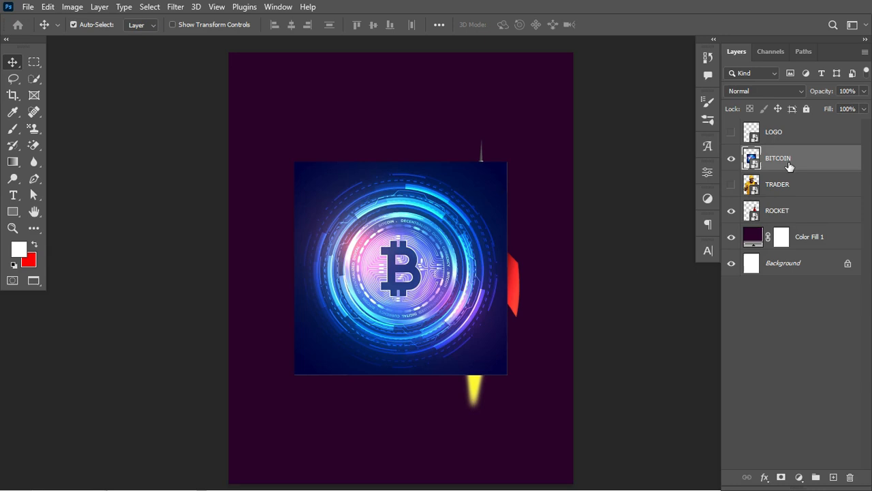
left_click_drag(789, 164, 794, 226)
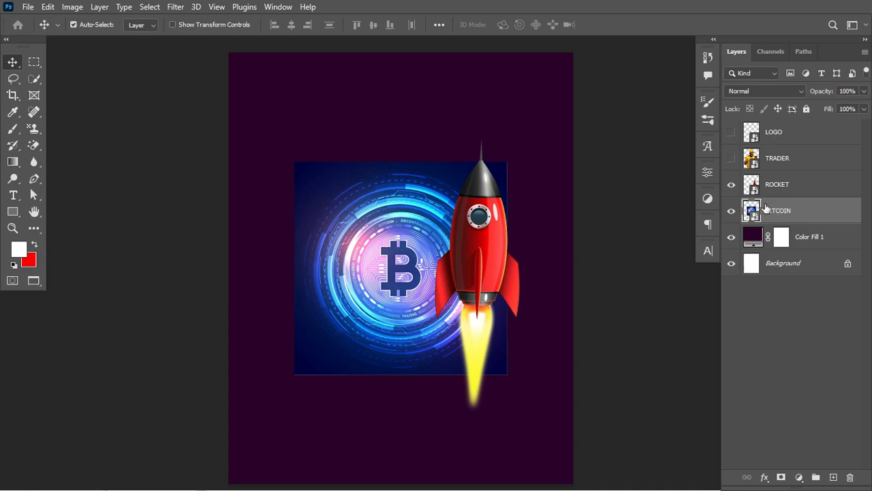
- Convert the ROCKET layer to a Smart Object
left_click(813, 194)
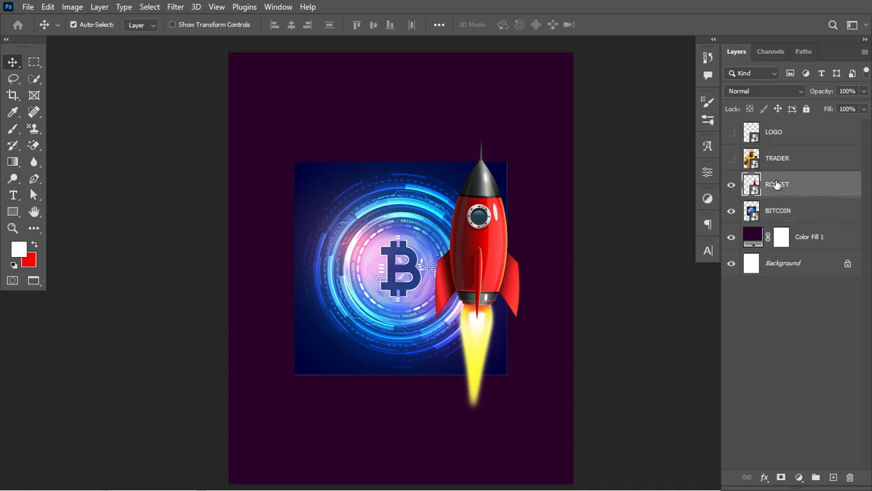
right_click(802, 185)
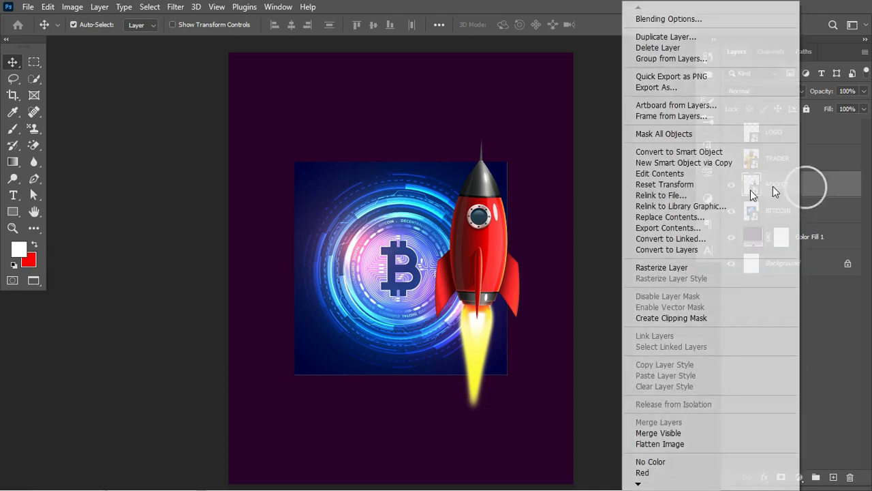
left_click(699, 154)
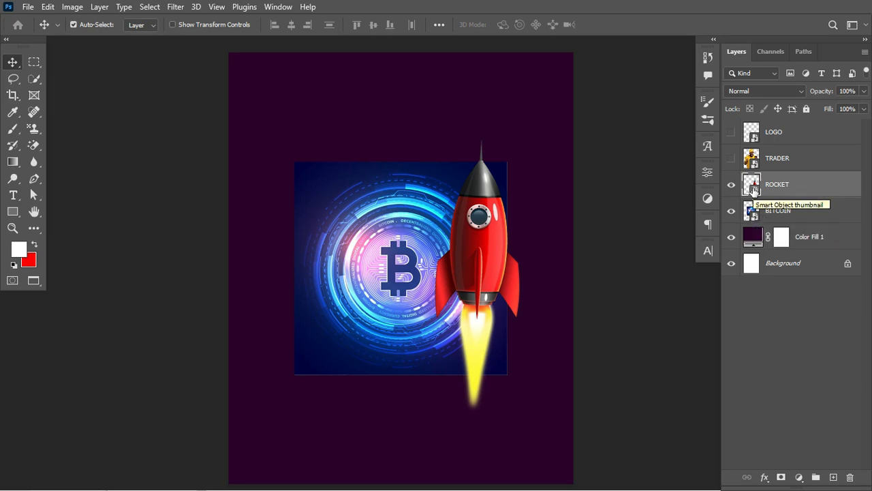
- Enlarge the BITCOIN image and move it to the canvas's lower right corner, behind the rocket's flame
left_click(791, 215)
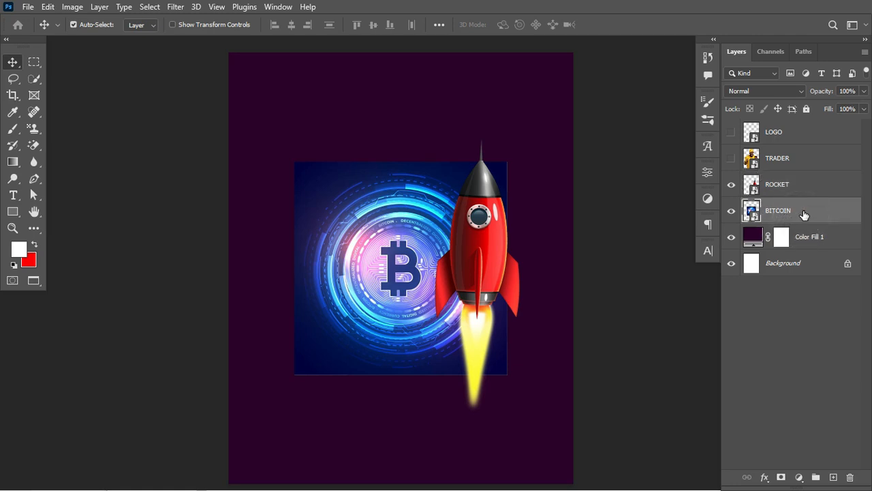
key("ctrl")
key("ctrl+t")
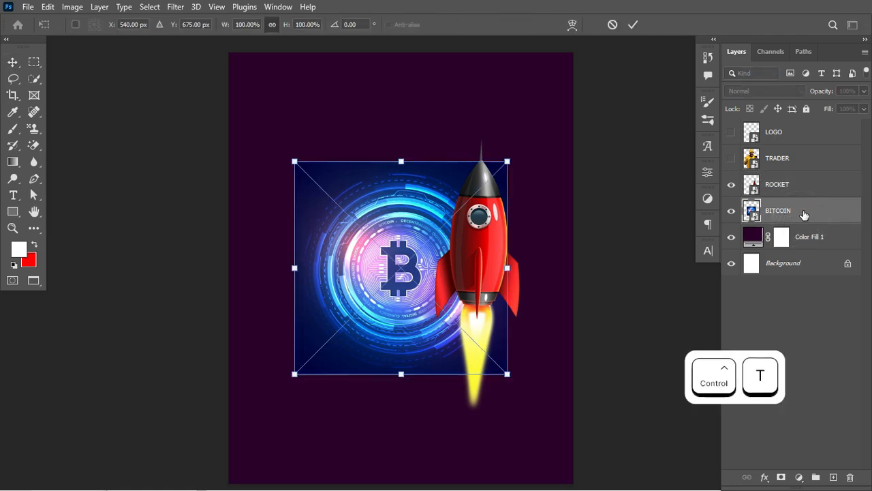
left_click_drag(507, 268, 574, 383)
key("Return")
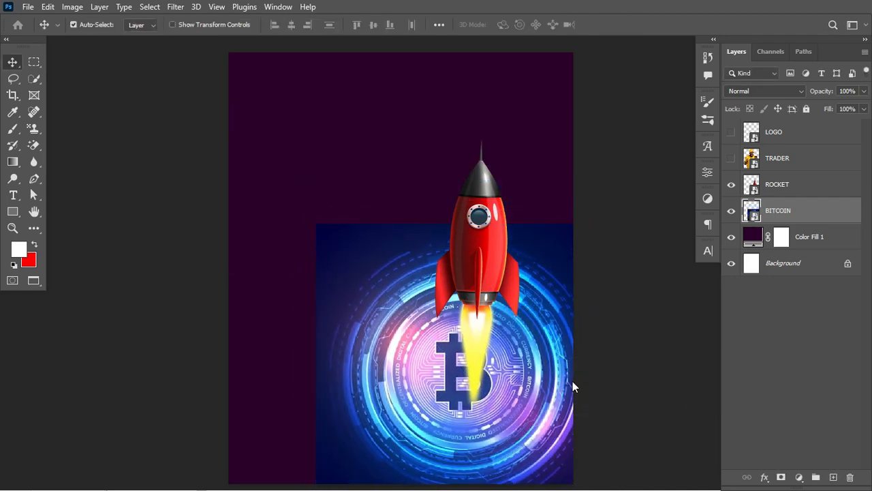
- Set the BITCOIN layer's blend mode to Luminosity and lower its opacity to about 67%
left_click(798, 90)
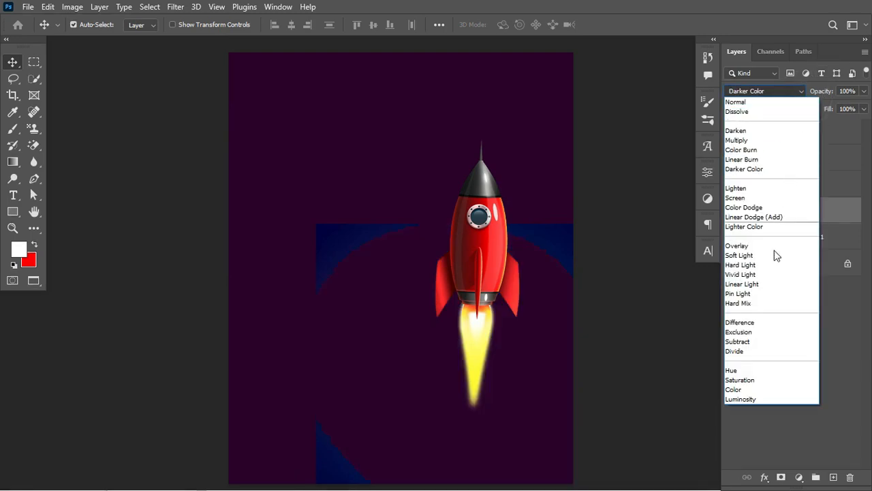
left_click(753, 399)
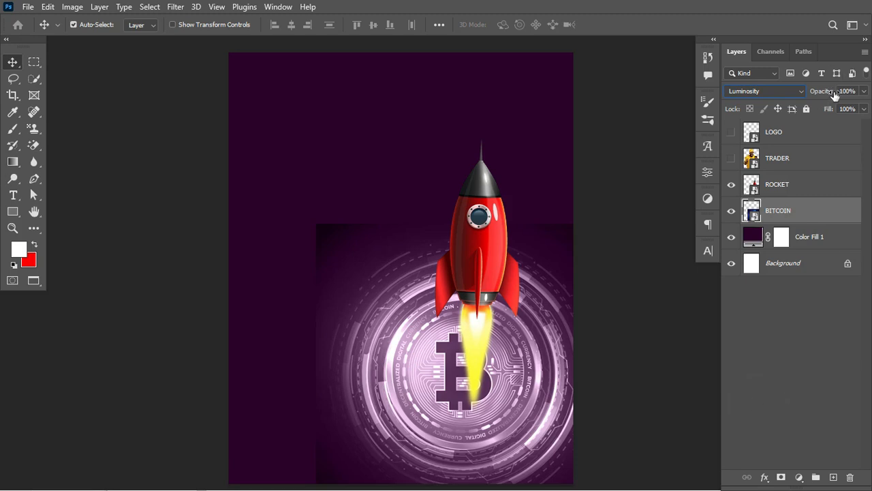
left_click_drag(825, 91, 804, 98)
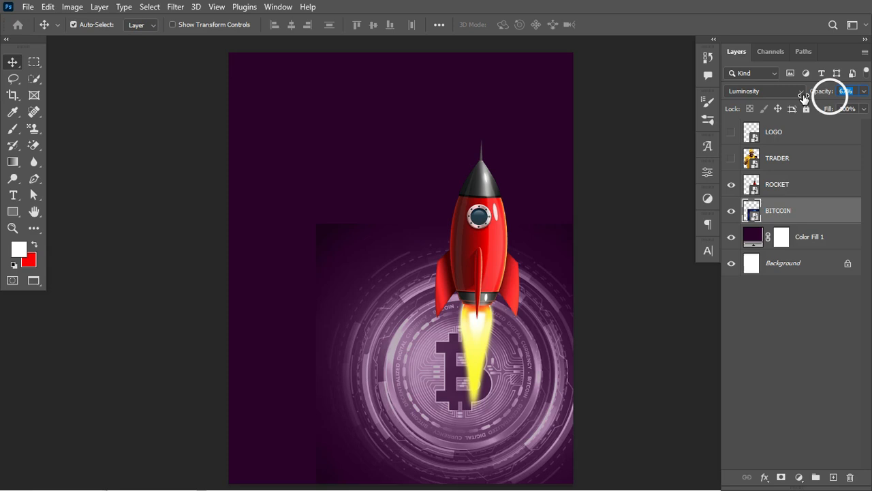
- Fine-tune the BITCOIN layer's opacity to 66%
left_click_drag(804, 98, 806, 101)
- Move the ROCKET image lower on the canvas so its flame runs over the centre of the Bitcoin emblem
left_click(777, 185)
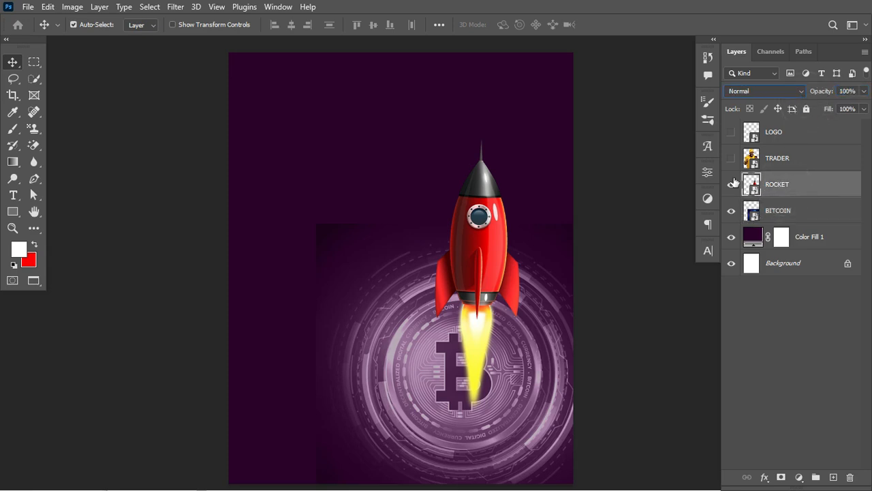
left_click(731, 185)
left_click(731, 186)
key("ctrl+t")
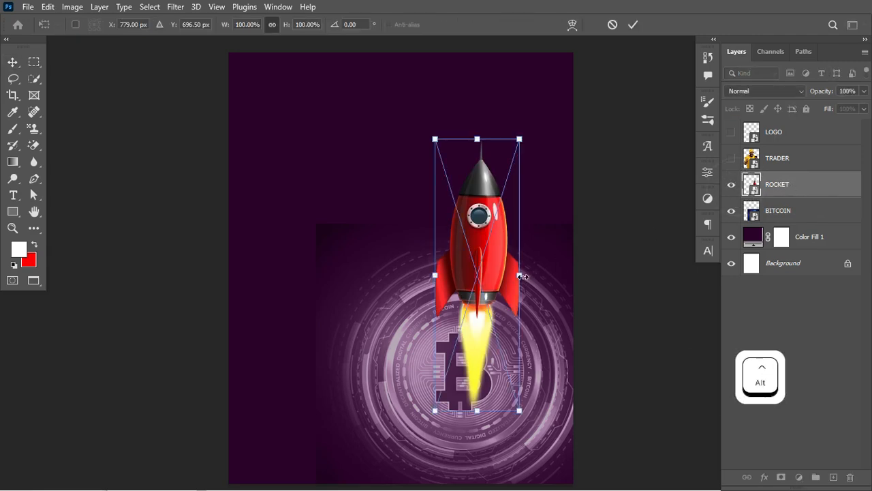
left_click(531, 276, "alt")
left_click_drag(530, 276, 520, 272)
left_click_drag(542, 117, 523, 167)
left_click_drag(480, 272, 481, 300)
left_click_drag(522, 195, 521, 196)
left_click_drag(495, 286, 491, 276)
key("Return")
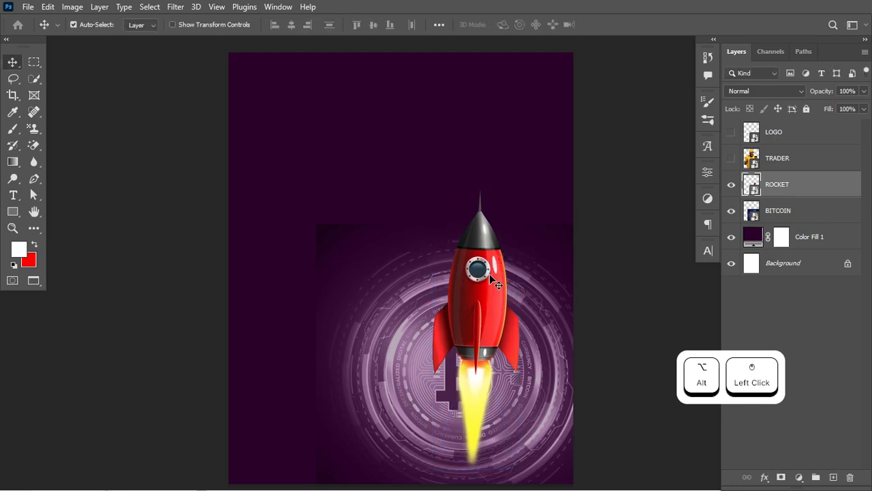
left_click_drag(479, 288, 478, 275)
- Scale the BITCOIN image down to about 126% and shift it lower behind the rocket's flame
left_click(531, 303)
key("ctrl+t")
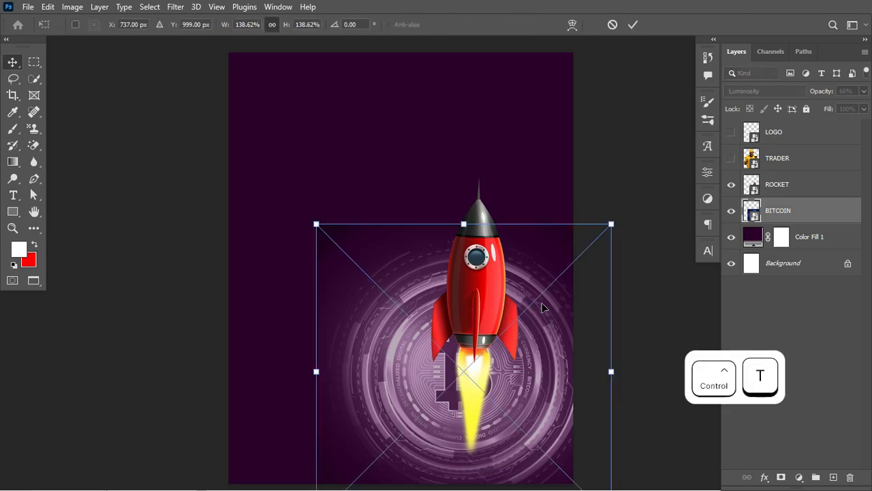
left_click_drag(337, 245, 343, 251)
left_click_drag(537, 308, 533, 317)
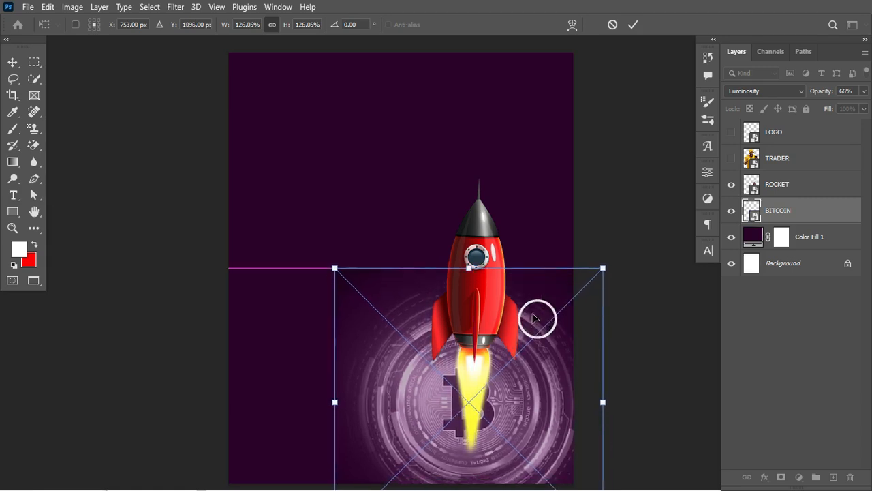
key("Return")
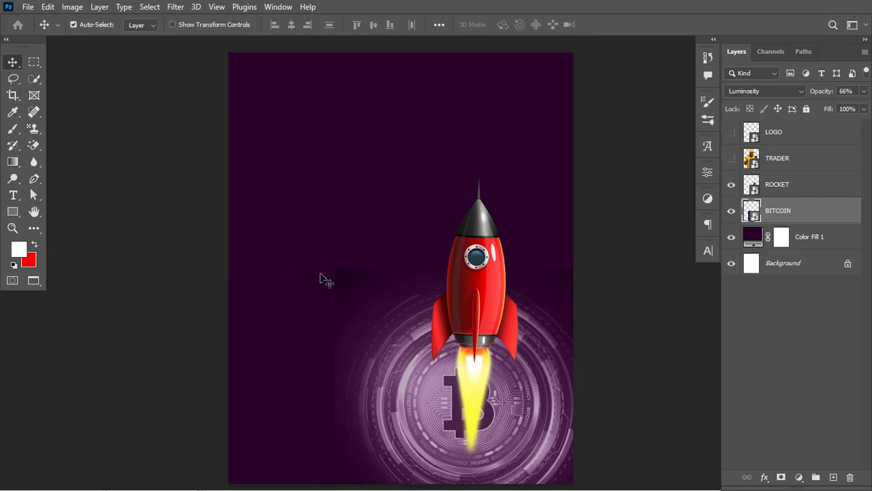
left_click(565, 288)
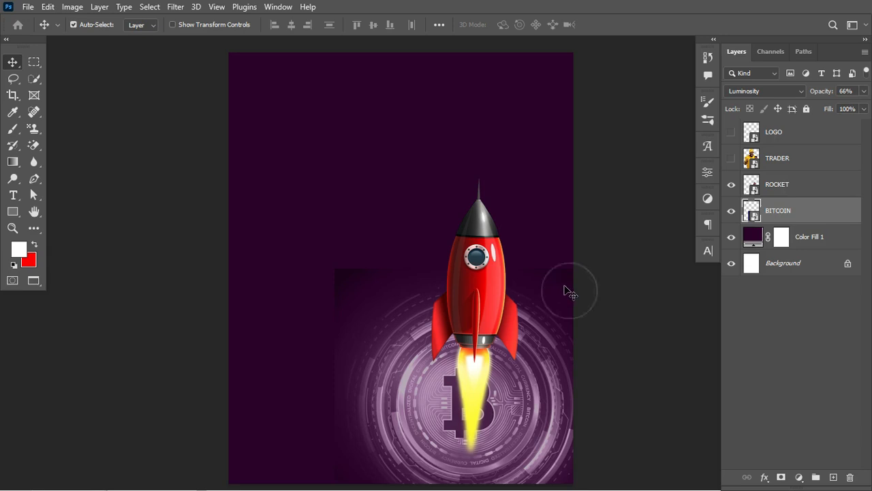
- Add a layer mask to the BITCOIN layer and set up a Soft Round brush at 400 px with 100% flow
left_click(782, 477)
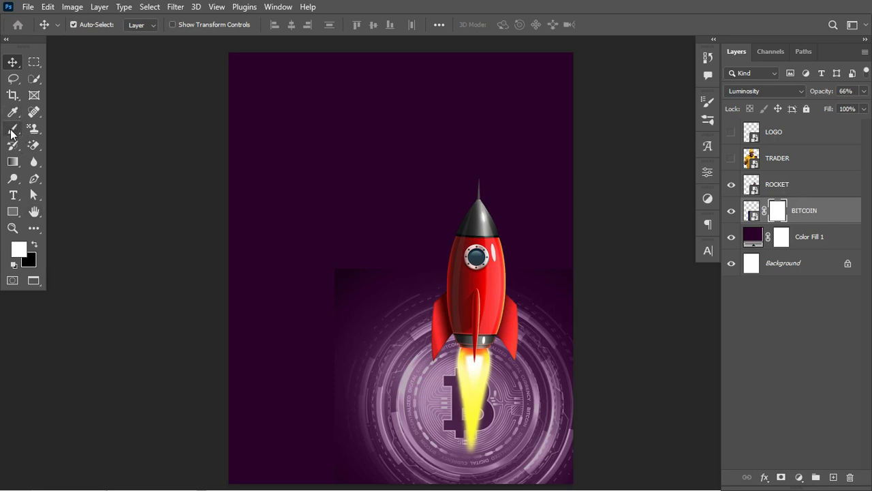
left_click(12, 130)
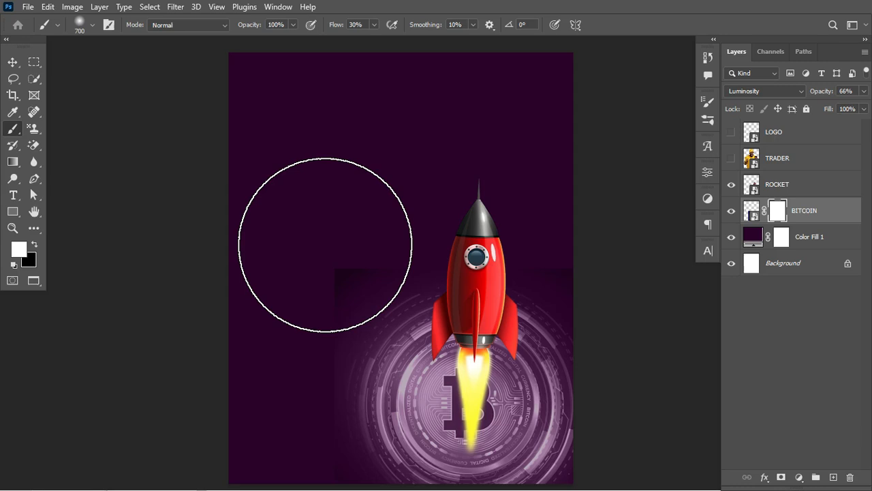
key("bracketleft")
key("bracketleft")
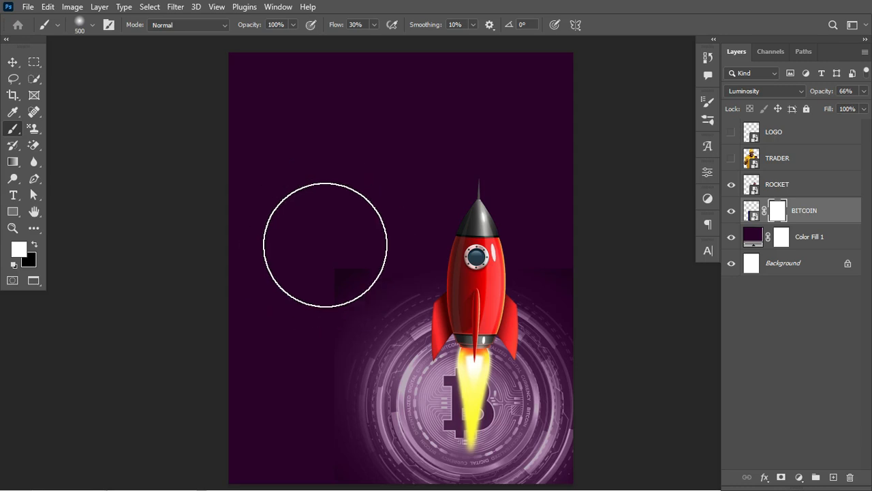
key("bracketleft")
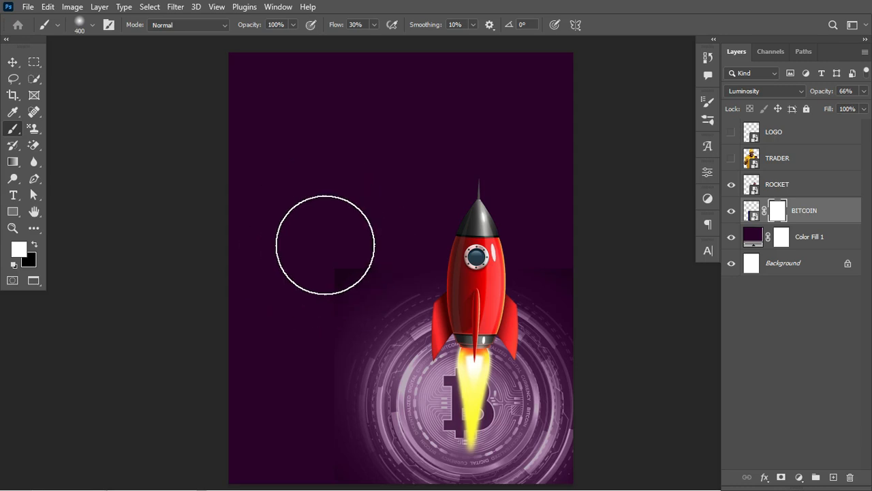
key("bracketleft")
key("bracketright")
left_click(87, 28)
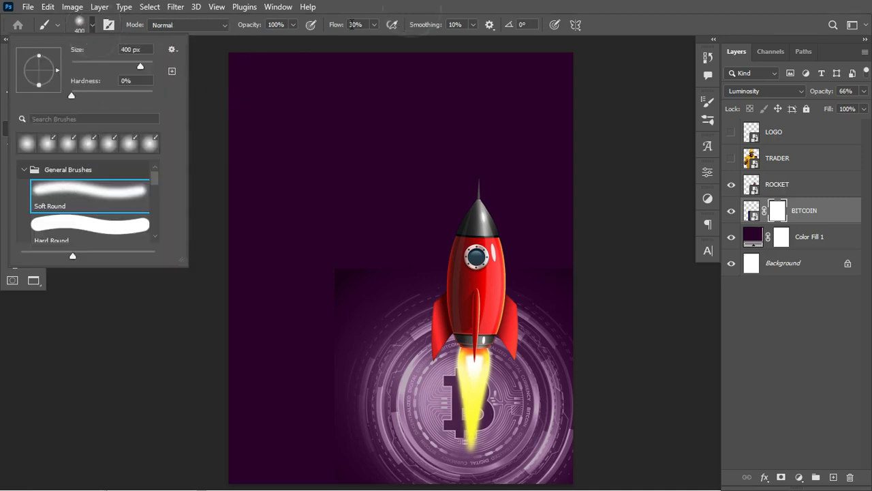
left_click_drag(335, 28, 417, 34)
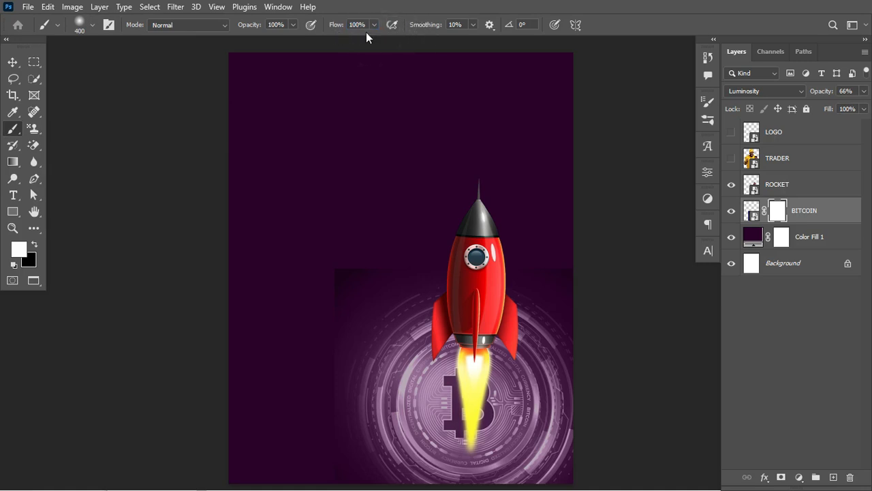
- Paint black on the BITCOIN mask along the image's upper and left edges to blend them into the background
left_click(34, 245)
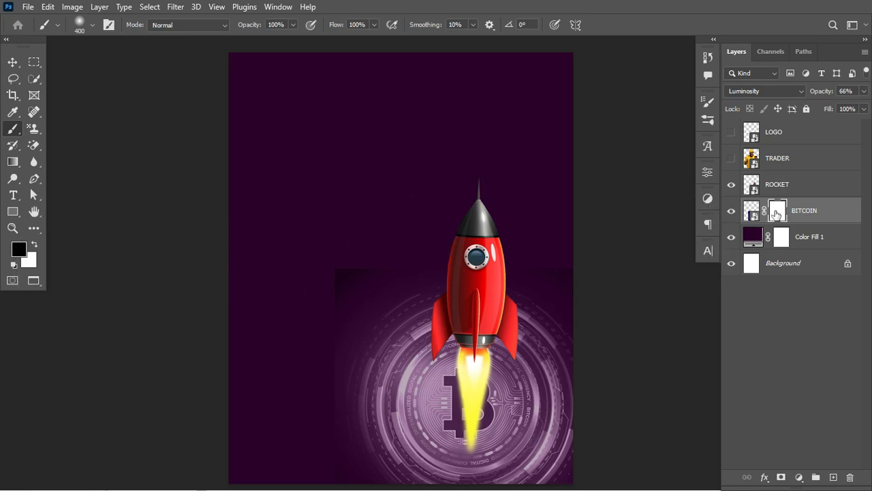
mouse_move(576, 235)
left_mouse_down()
mouse_move(345, 265)
mouse_move(367, 246)
mouse_move(245, 321)
mouse_move(356, 227)
mouse_move(327, 259)
left_mouse_up()
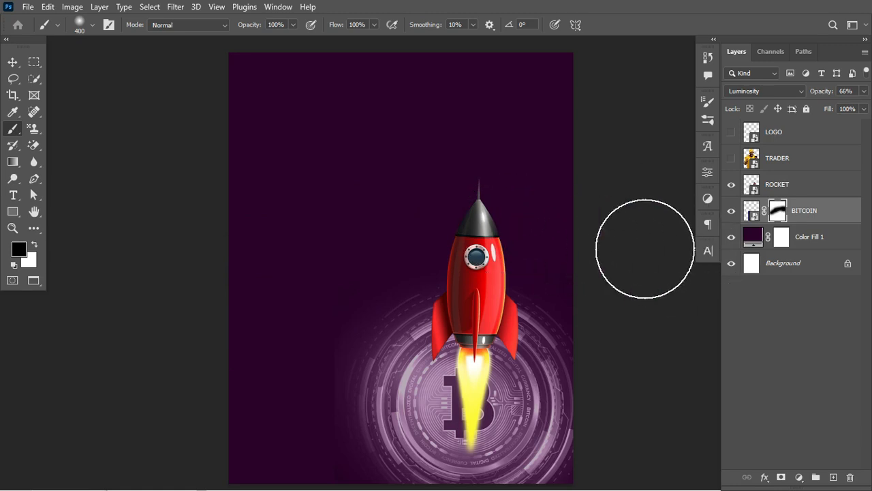
mouse_move(270, 321)
left_mouse_down()
mouse_move(290, 356)
mouse_move(284, 440)
left_mouse_up()
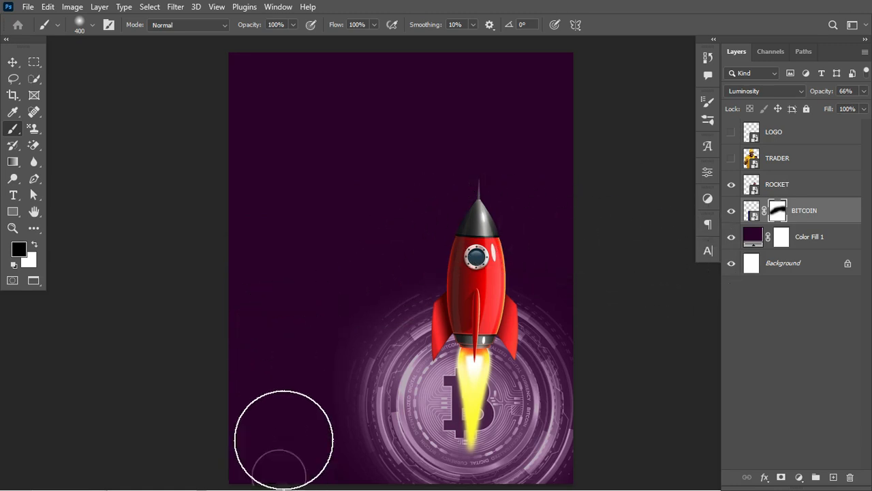
left_click(300, 488)
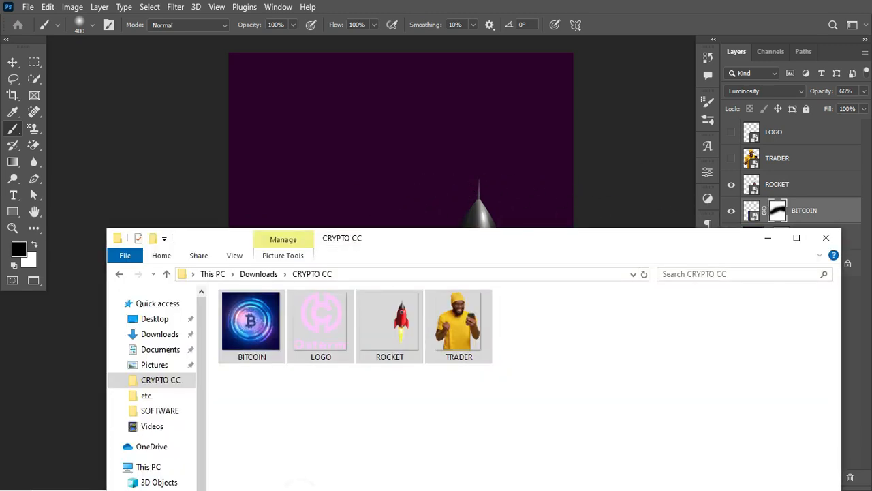
left_click(767, 238)
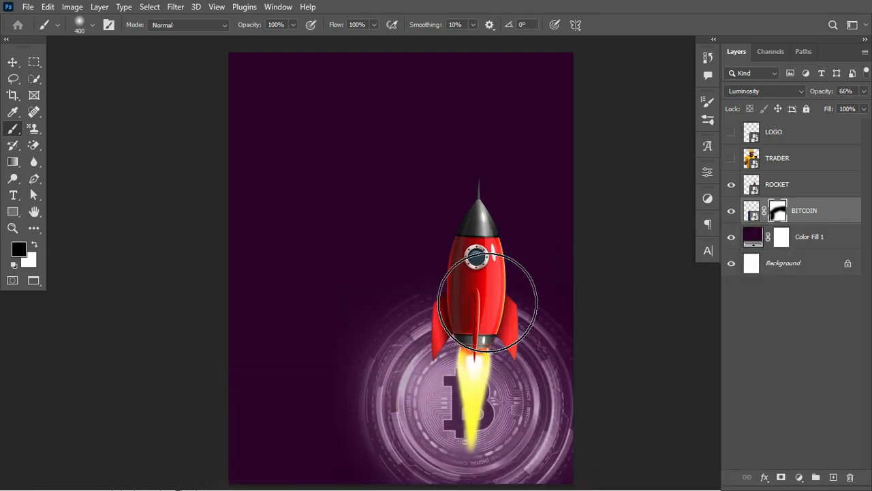
left_click(12, 62)
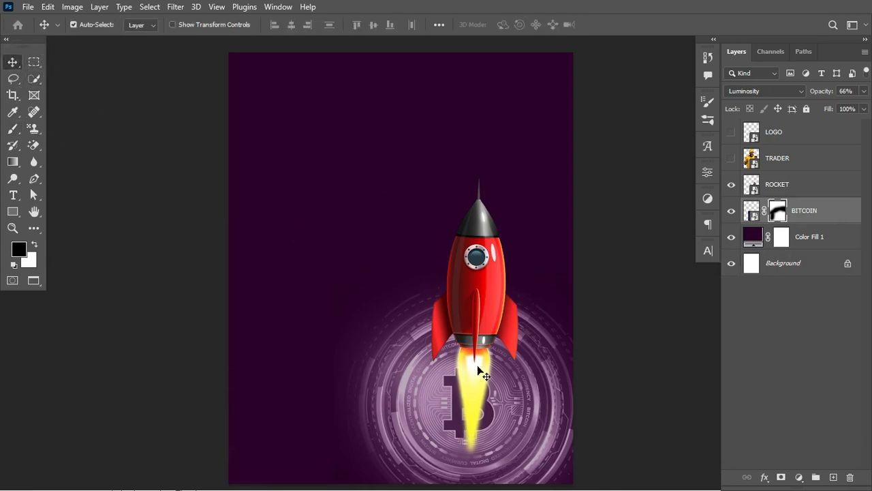
- Add a Solid Color fill layer with hex 830089 directly above Color Fill 1, beneath BITCOIN
left_click(811, 237)
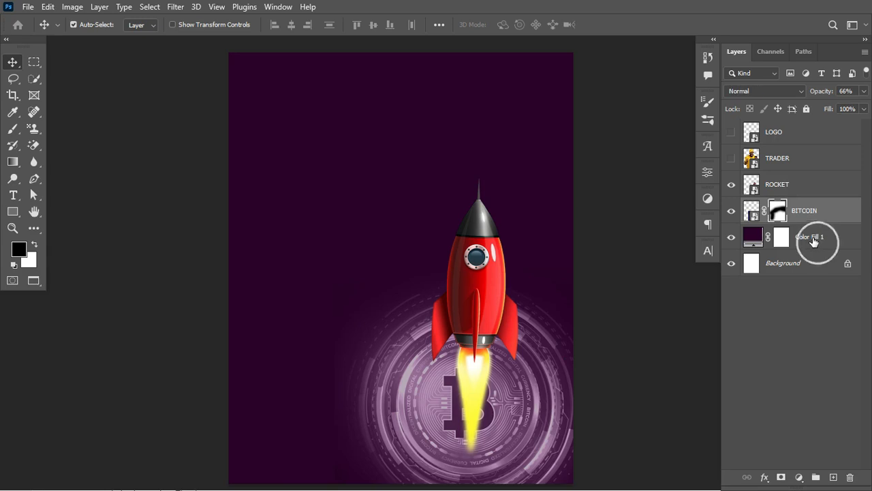
left_click(798, 477)
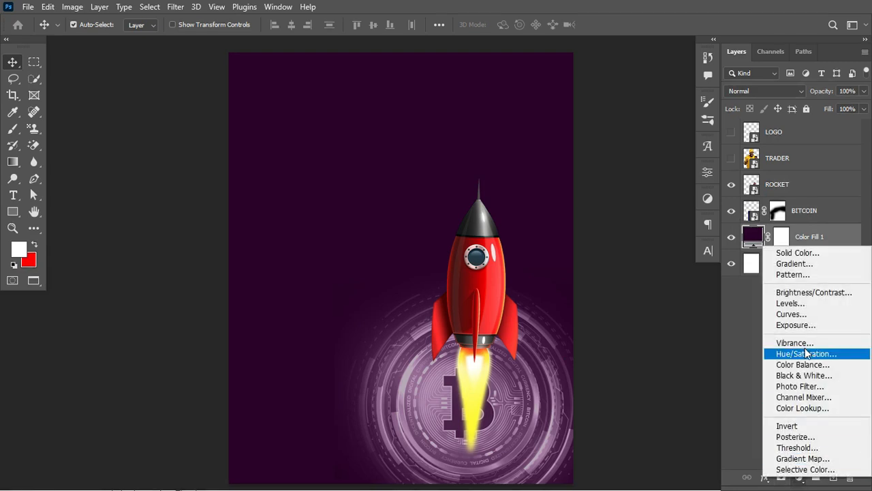
left_click(795, 251)
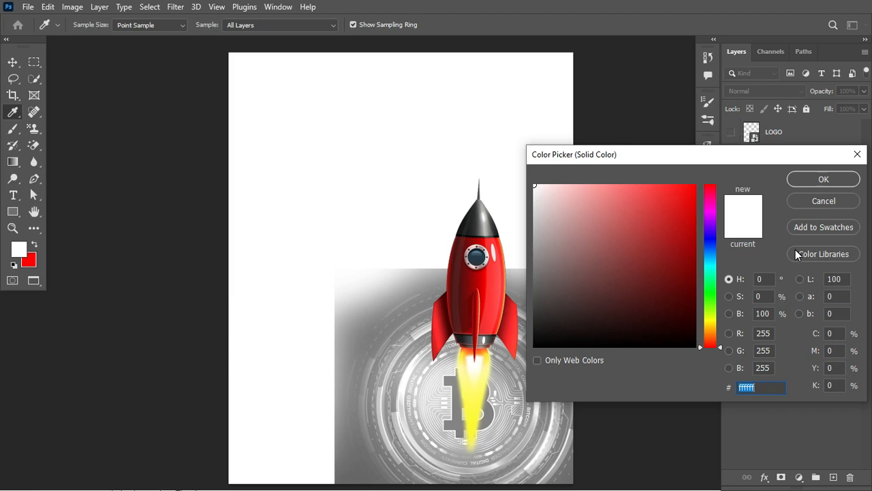
type("8")
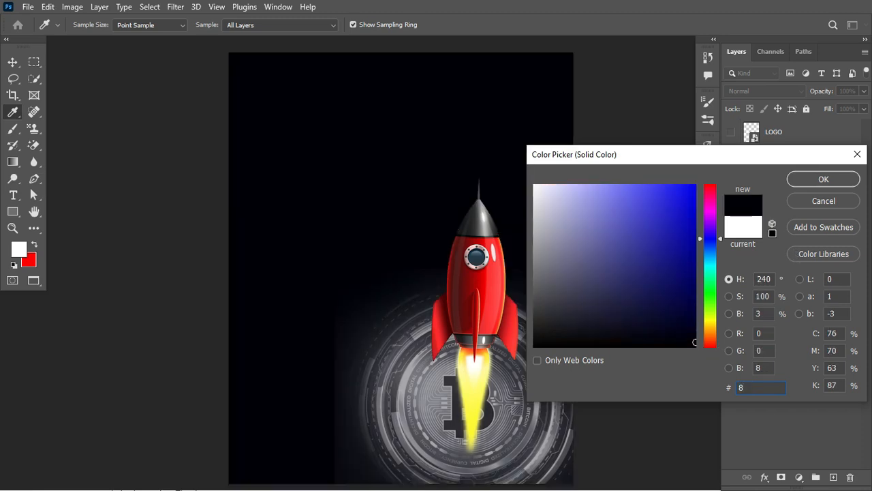
type("300")
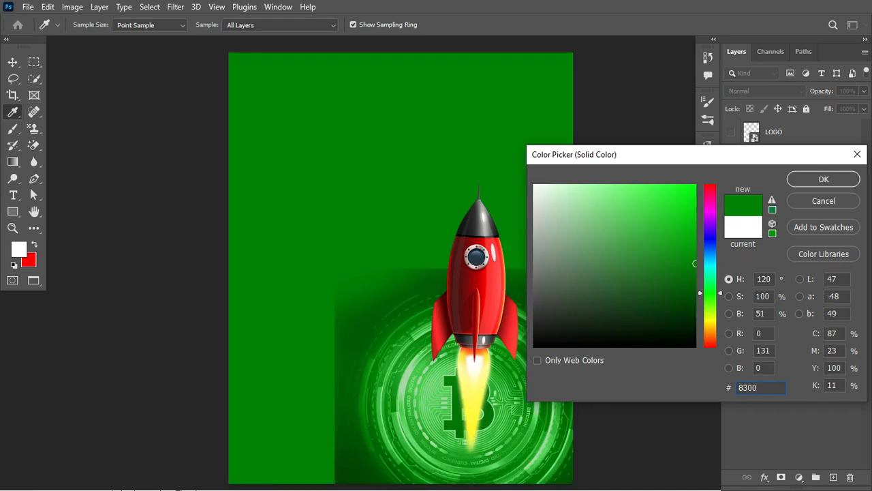
type("89")
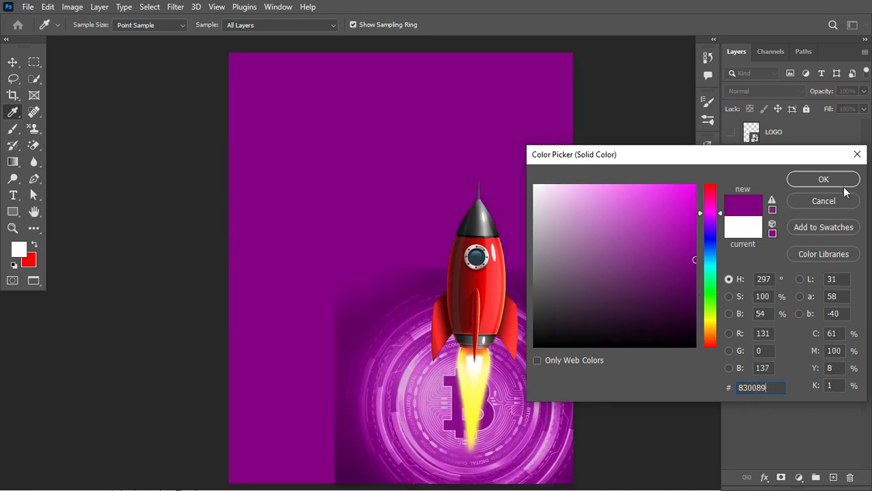
left_click(822, 180)
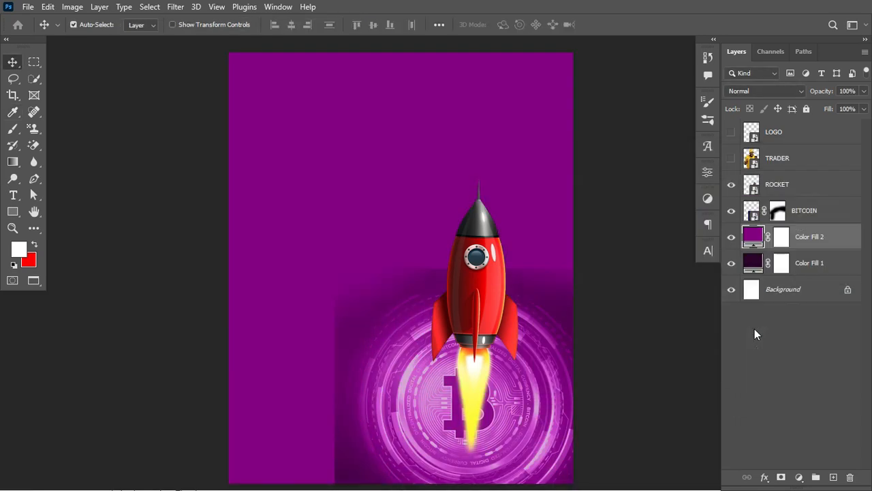
- Invert the Color Fill 2 mask and reveal a purple glow behind the rocket using a soft white 800 px brush
left_click(782, 239)
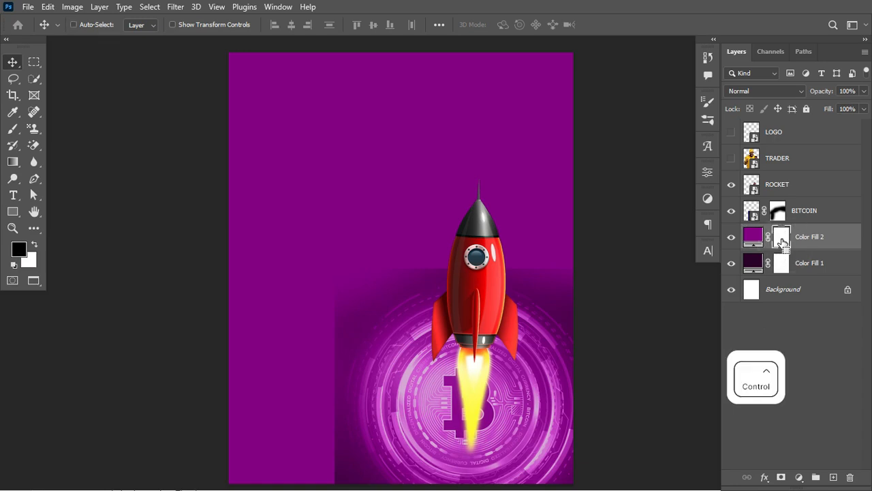
key("ctrl+i")
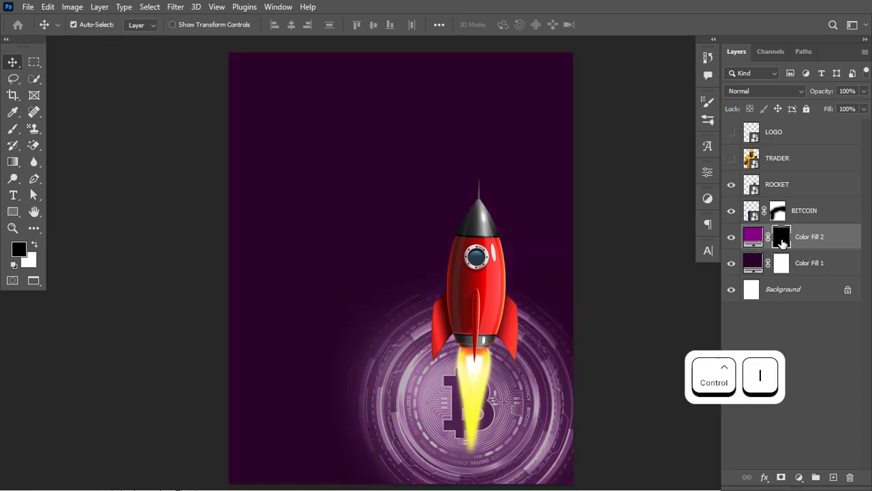
left_click(12, 128)
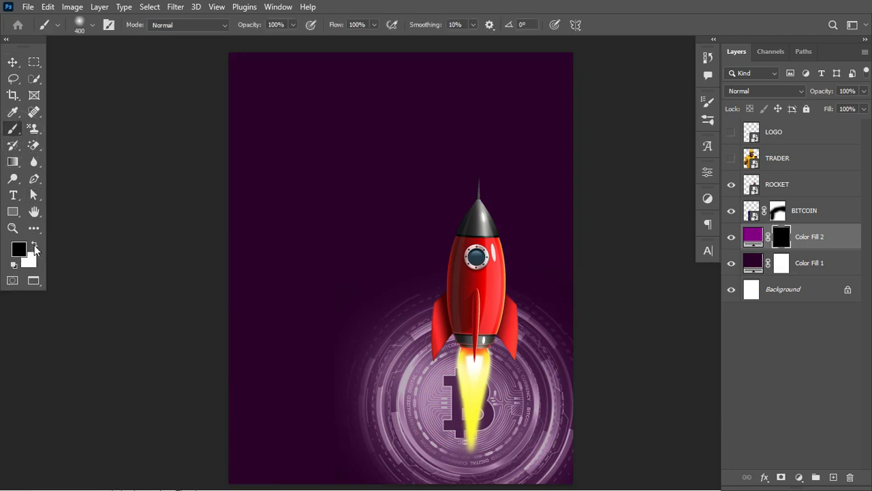
left_click(35, 249)
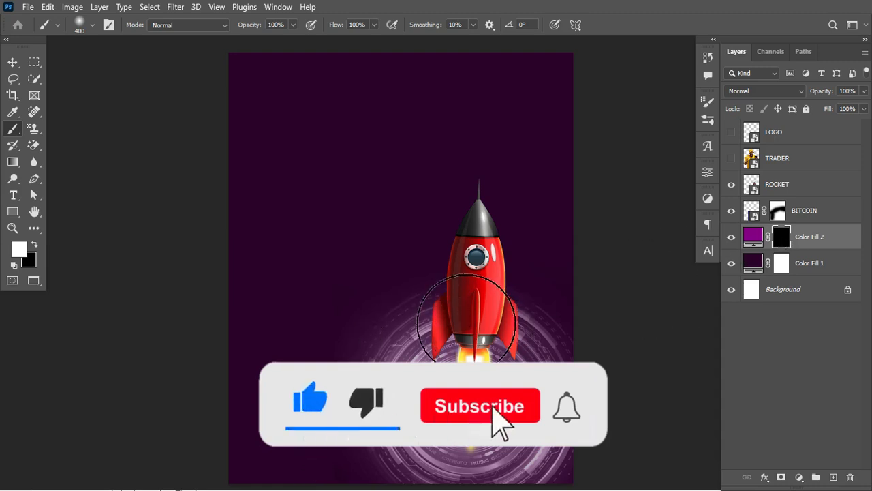
key("bracketright")
key("bracketright")
key("bracketright")
key("bracketright")
key("bracketright")
key("bracketright")
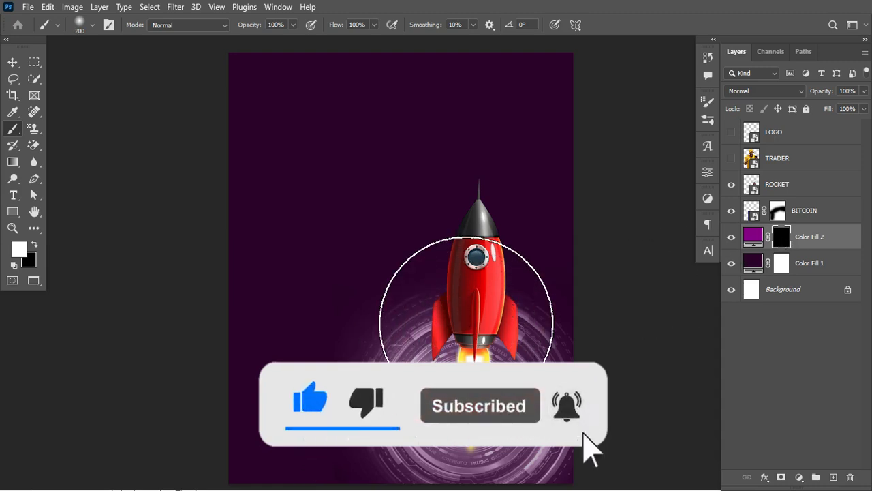
key("bracketright")
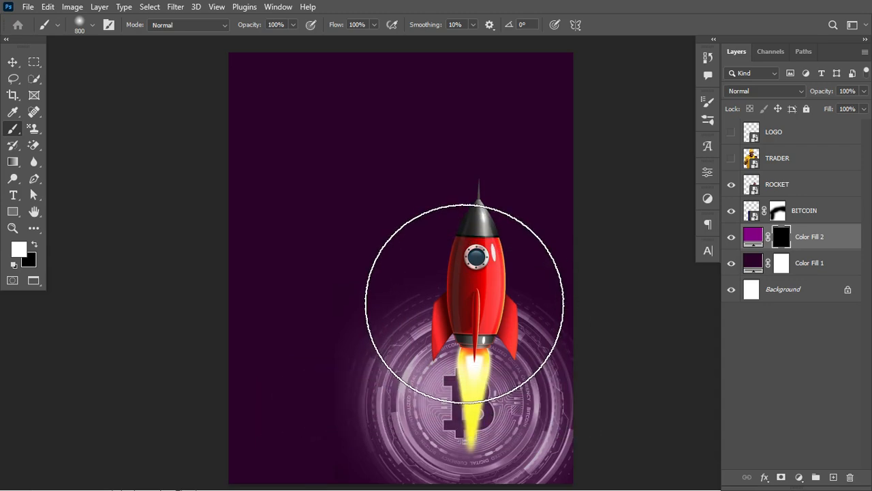
left_click_drag(477, 270, 475, 287)
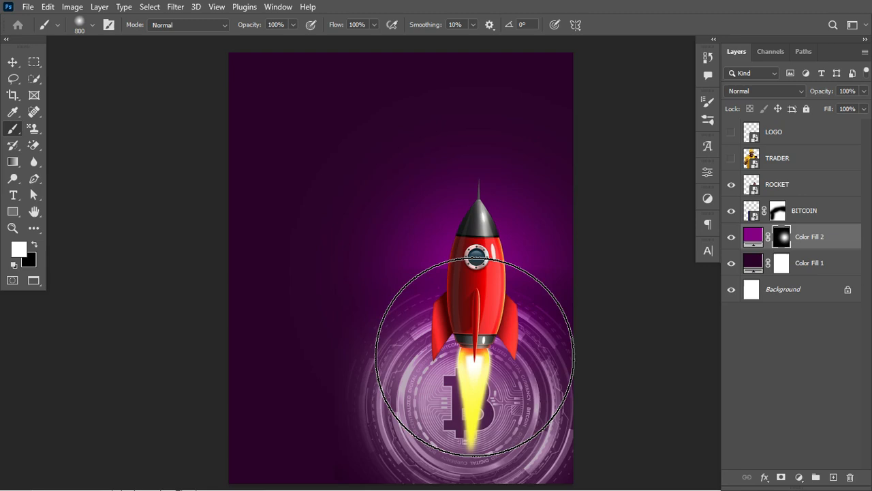
- Enlarge the purple glow on the Color Fill 2 mask to about 131% so it spreads wider behind the rocket
key("ctrl+t")
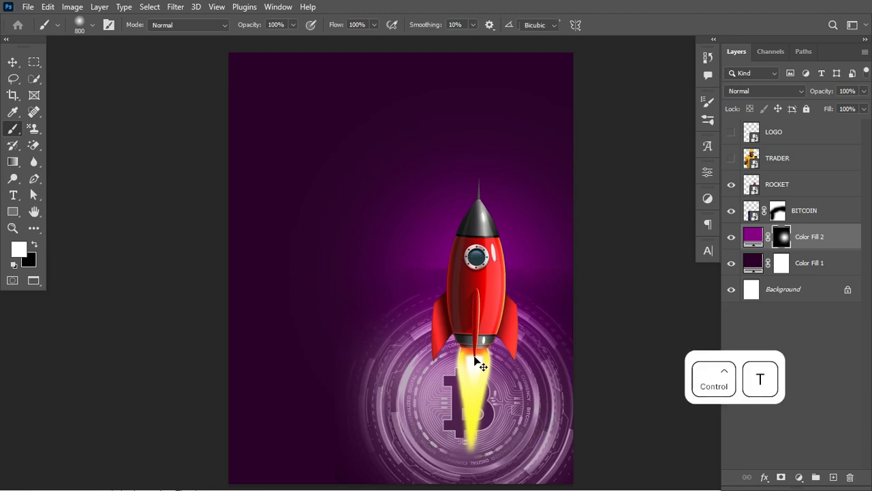
key("alt")
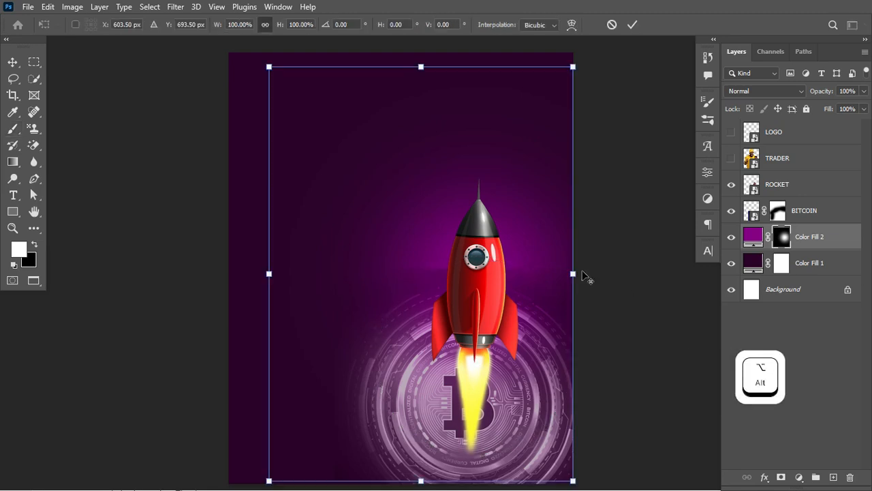
mouse_move(572, 273)
left_mouse_down()
mouse_move(623, 273)
mouse_move(531, 247)
mouse_move(561, 275)
mouse_move(559, 285)
left_mouse_up()
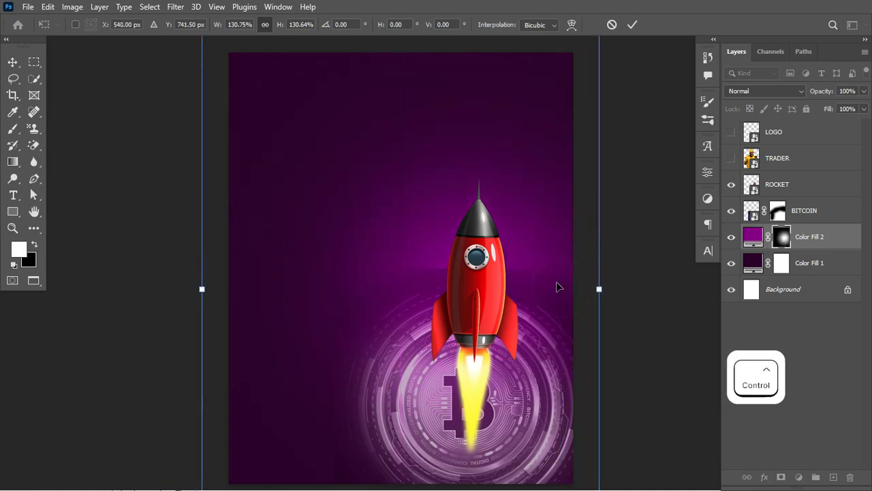
key("ctrl+Return")
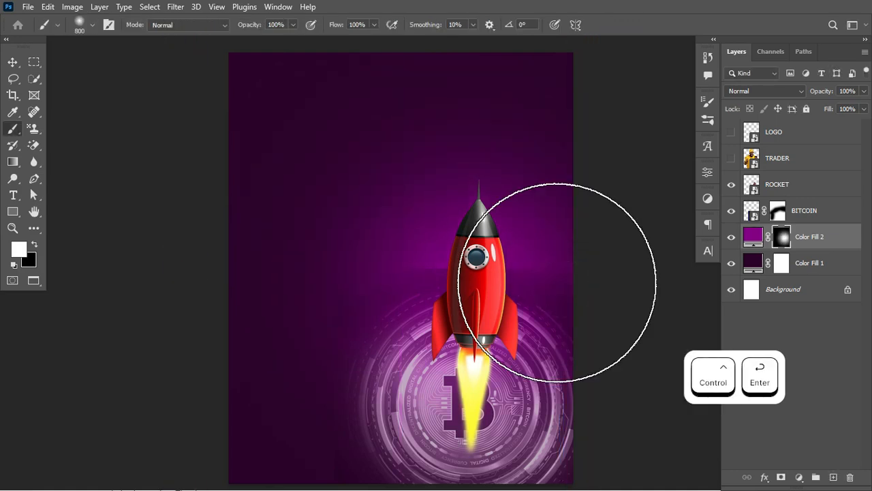
- Refine the BITCOIN layer mask with a 250 px soft brush to blend the image's upper edge into the glow
key("ctrl+z")
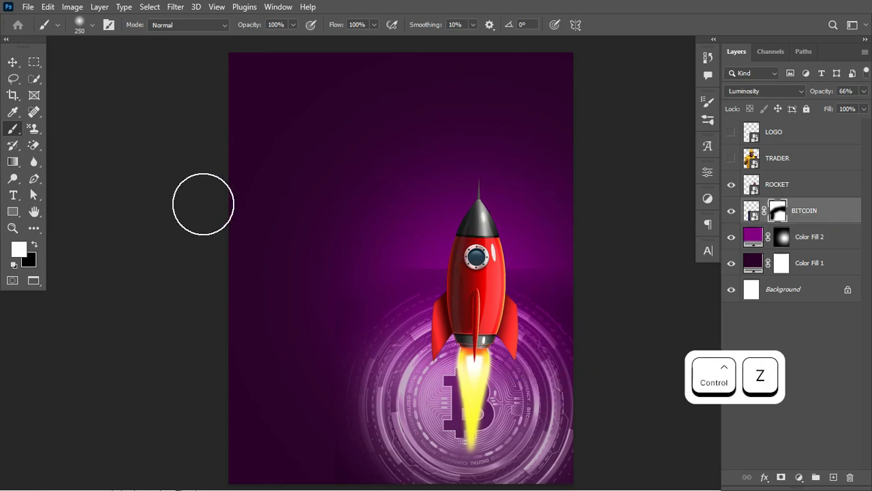
left_click(34, 244)
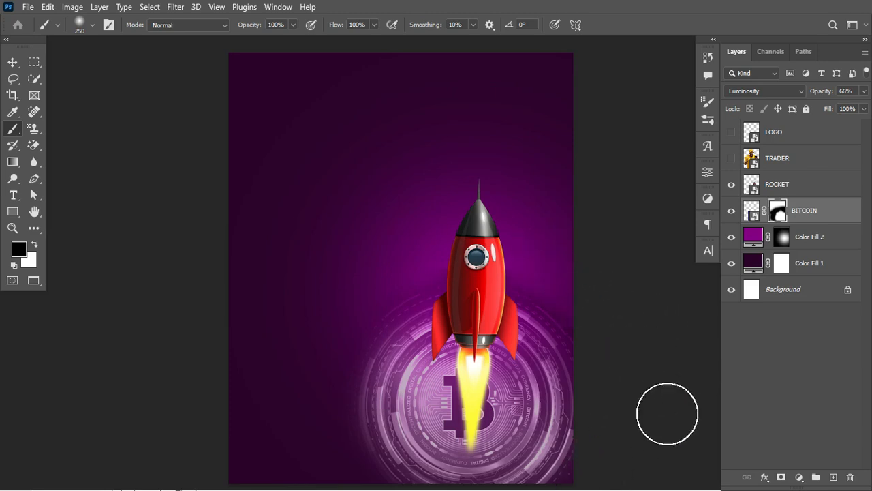
left_click(12, 62)
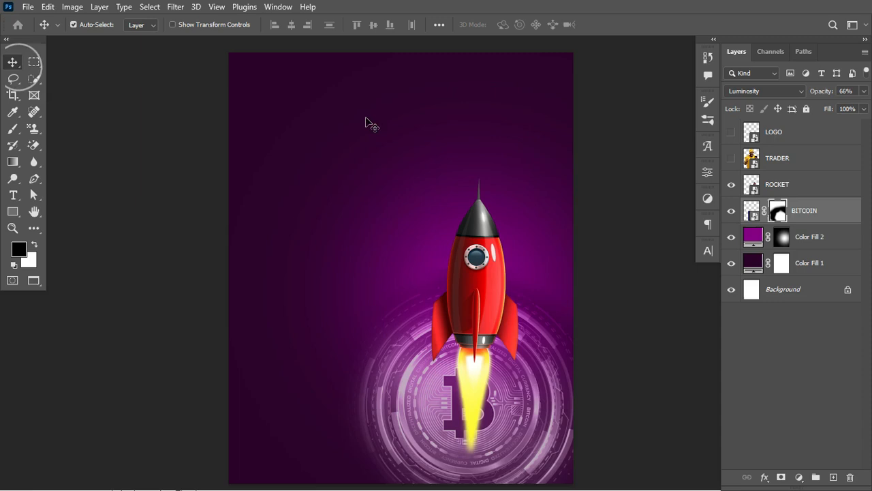
- Apply a Gaussian Blur with a 3.4 px radius to the BITCOIN image as a smart filter, then collapse its filter list
left_click(753, 213)
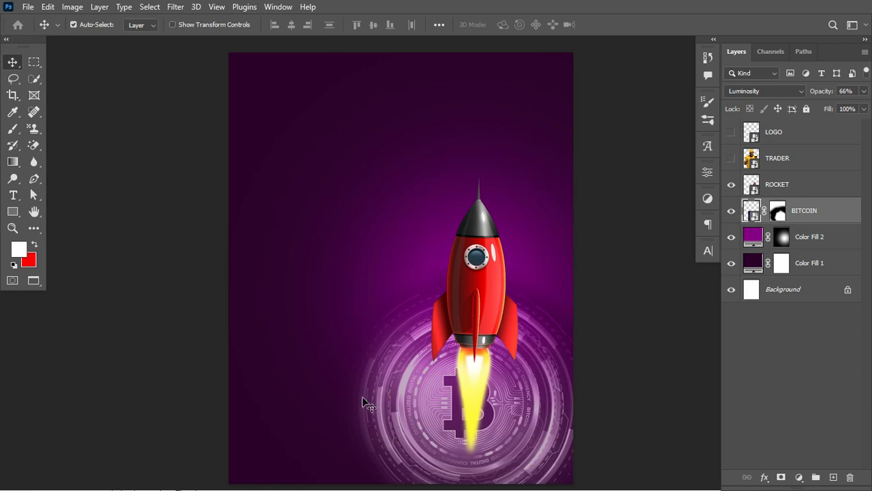
left_click(176, 7)
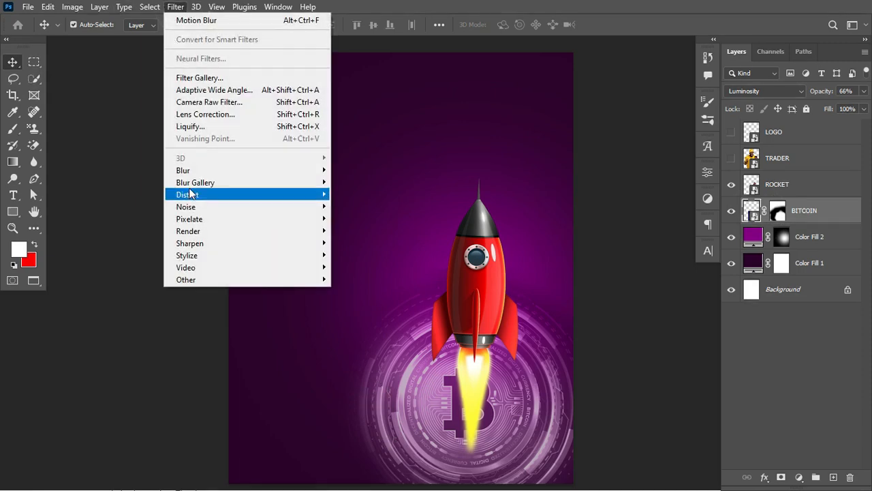
mouse_move(236, 171)
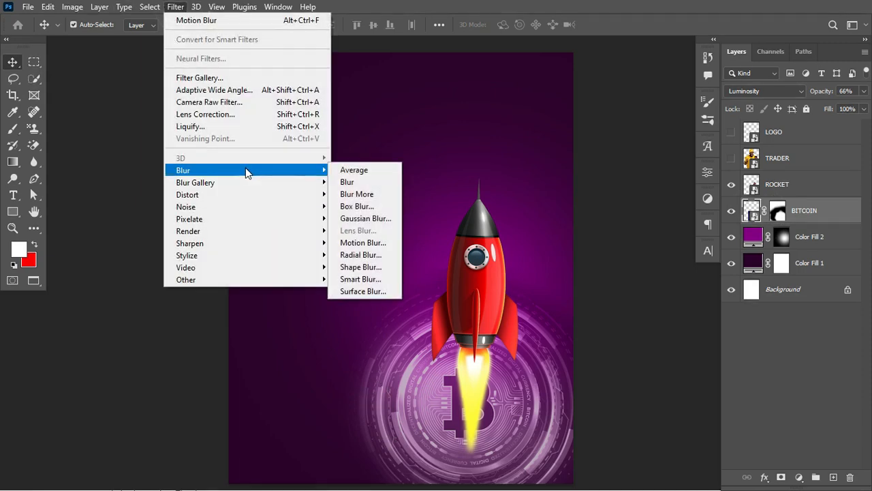
left_click(361, 219)
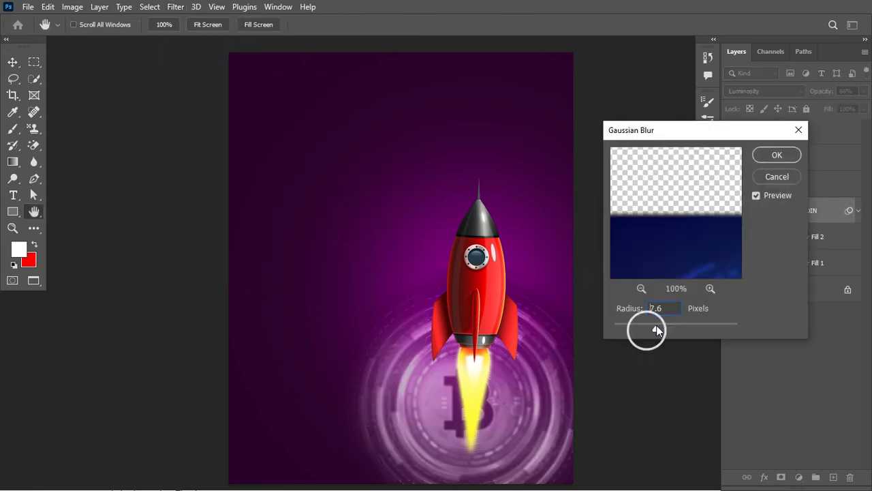
left_click_drag(654, 325, 635, 327)
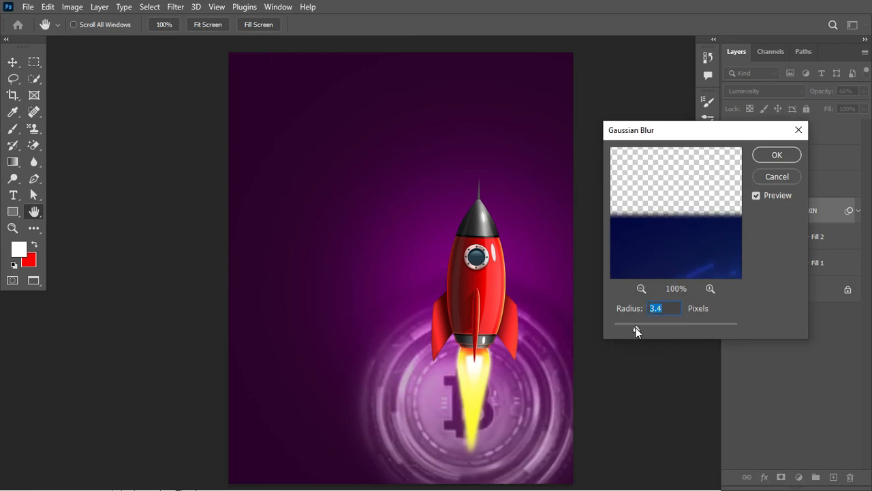
left_click(771, 158)
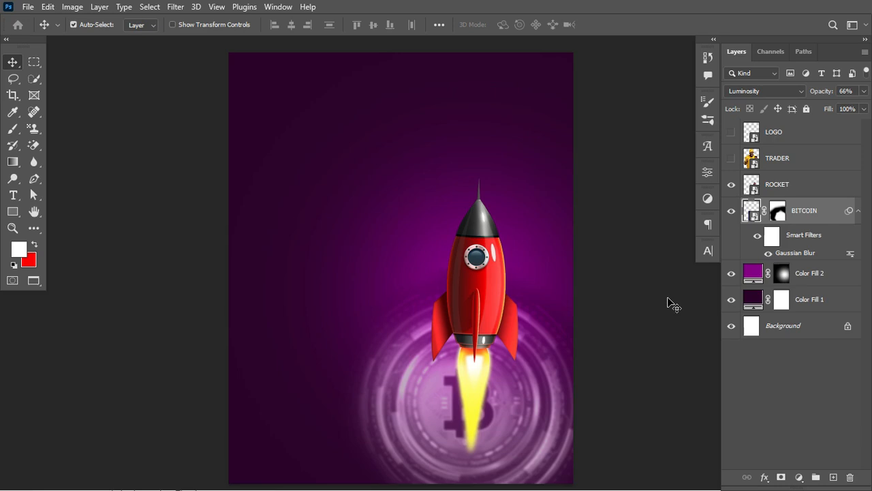
left_click(857, 212)
left_click(731, 209)
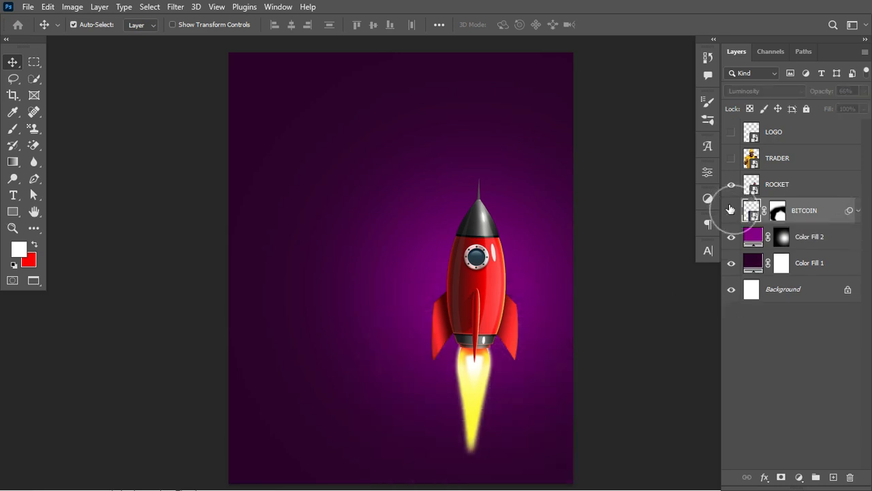
left_click(731, 209)
left_click(731, 185)
left_click(731, 188)
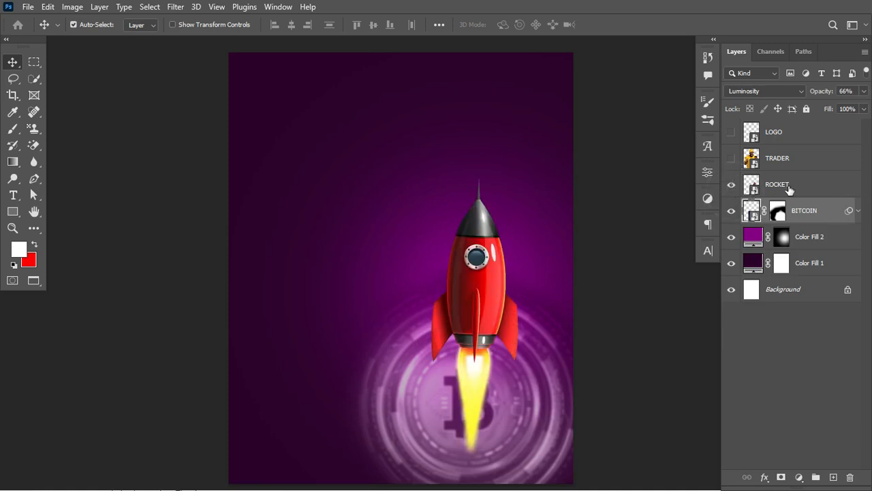
- Open the Camera Raw Filter for the ROCKET layer with a side-by-side before/after preview
left_click(784, 186)
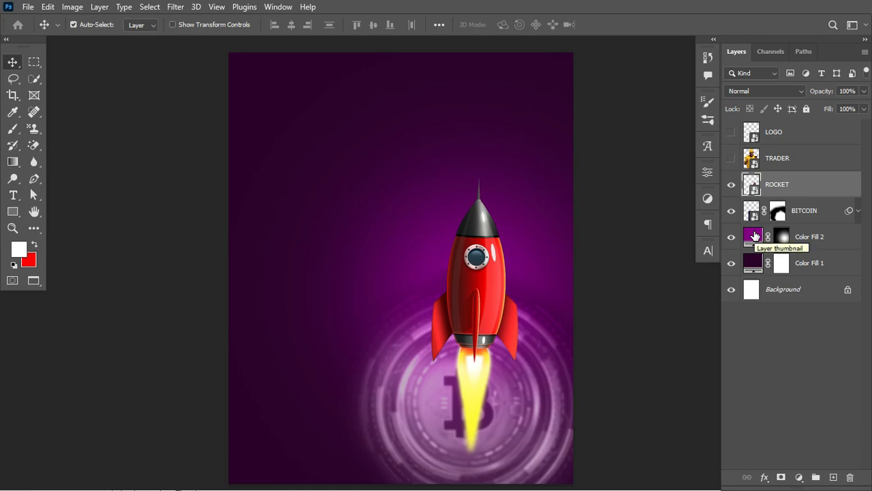
left_click(174, 7)
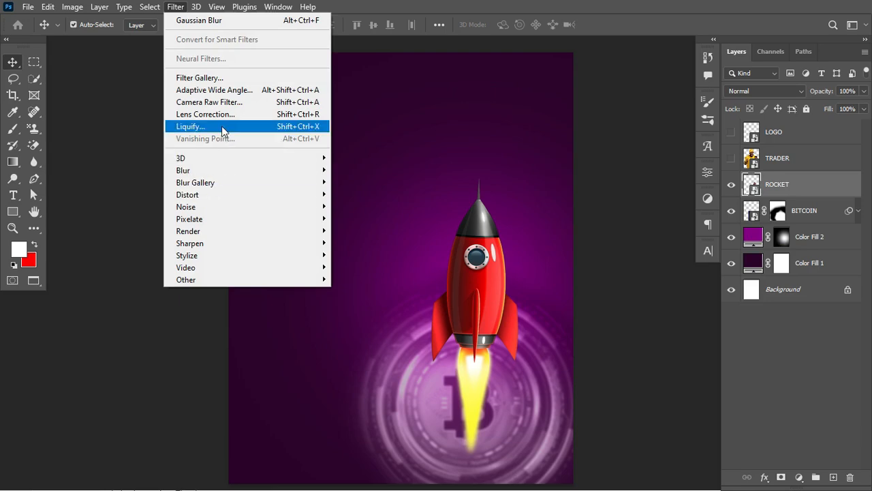
left_click(218, 103)
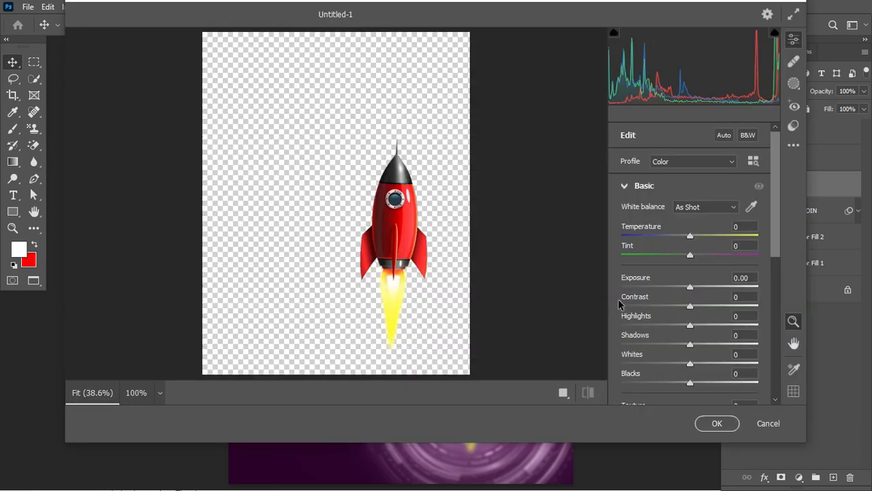
left_click(563, 393)
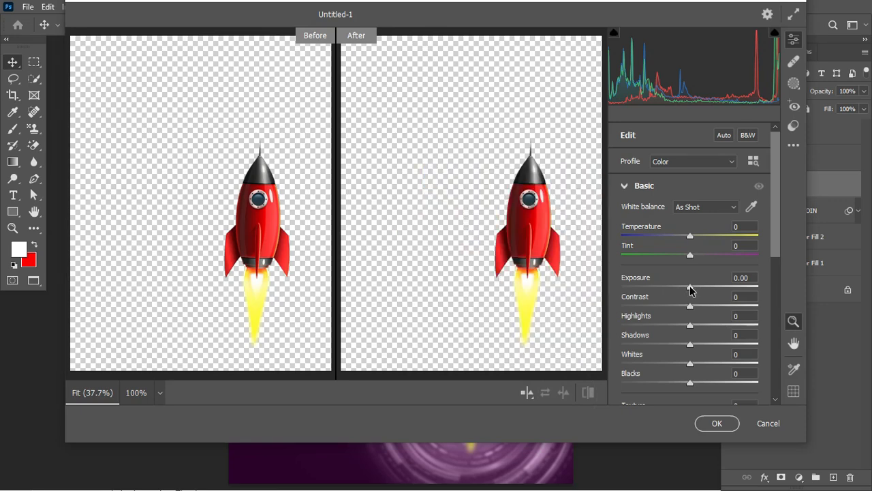
- Set the rocket's Texture to +90 and Clarity to +19 in the Basic adjustments
left_click(634, 185)
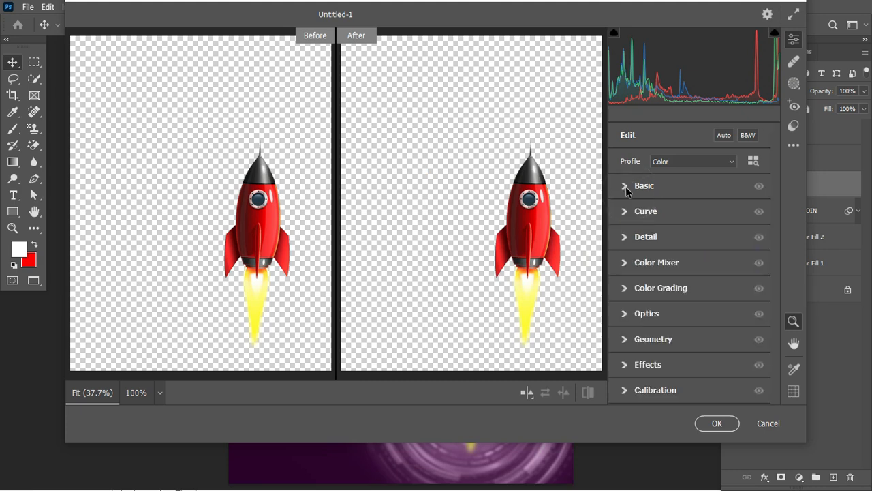
left_click(633, 185)
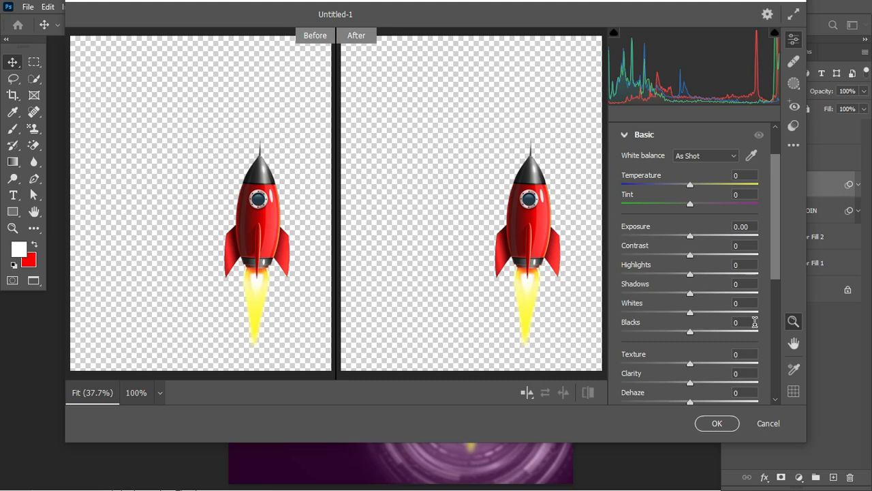
left_click_drag(777, 272, 777, 304)
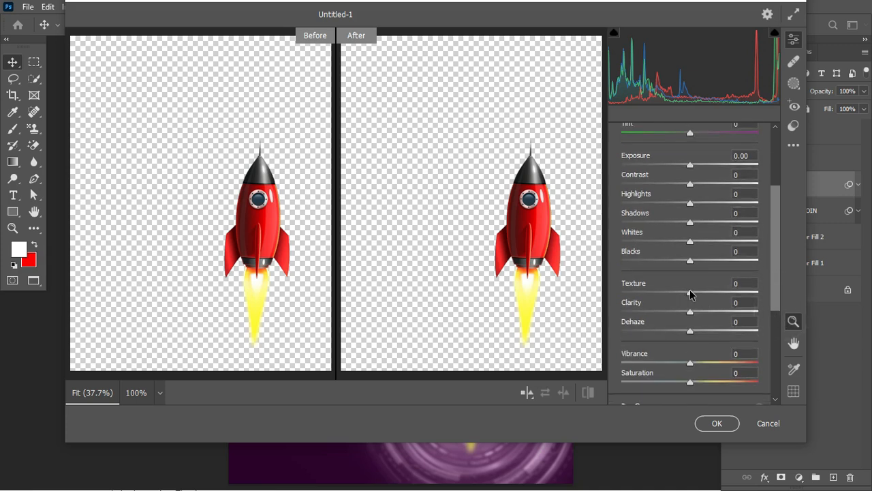
left_click_drag(690, 292, 753, 296)
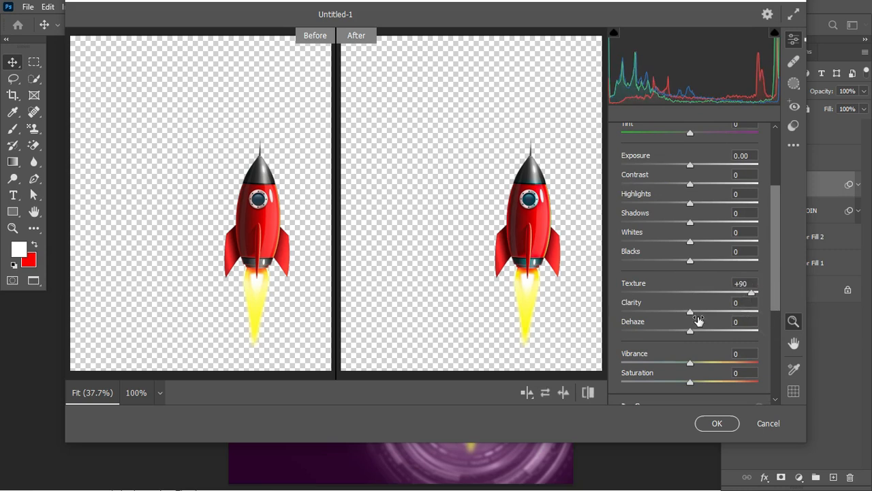
left_click_drag(692, 312, 702, 314)
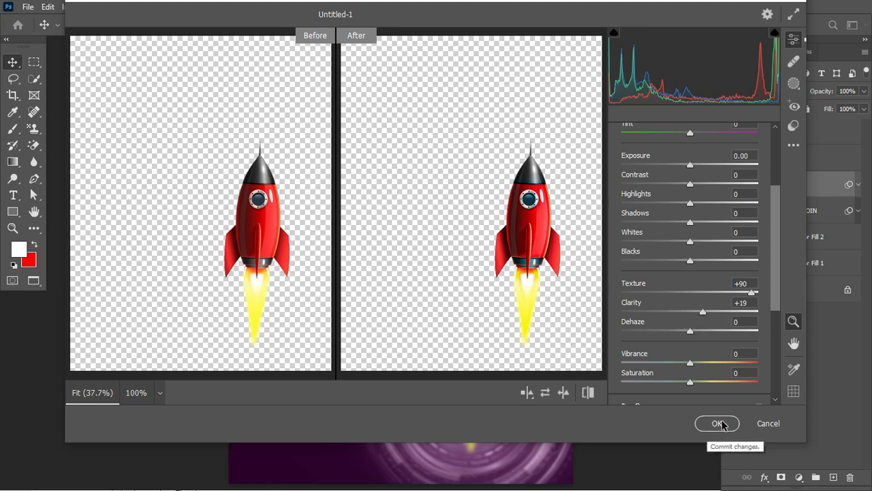
- Set the rocket's Sharpening to 81 and Noise Reduction to 14, apply the Camera Raw Filter, and collapse the layer's filter list
left_click(777, 329)
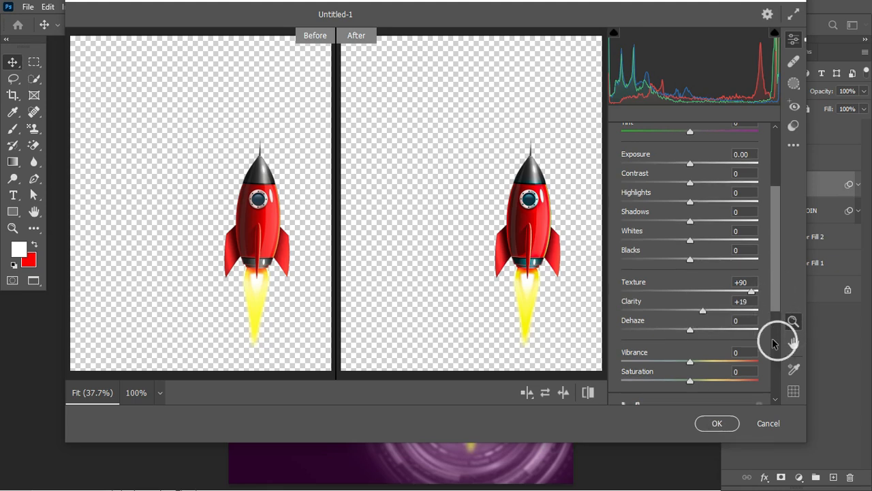
left_click(646, 312)
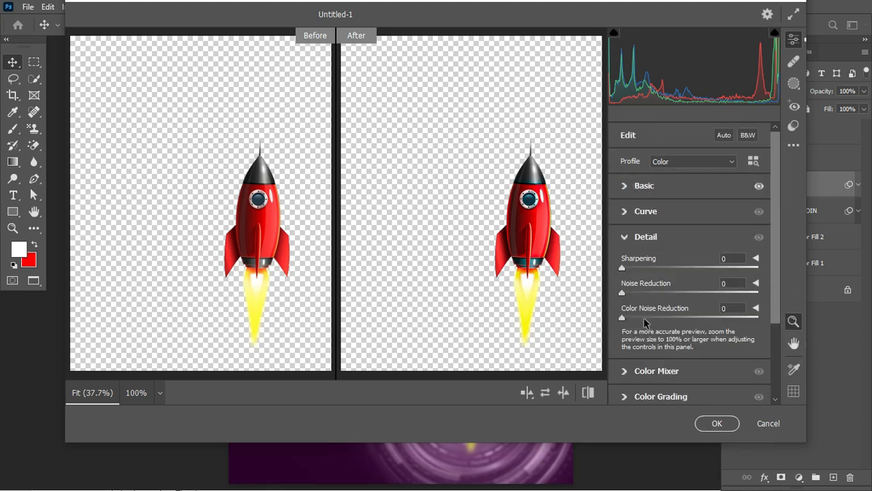
left_click(645, 318)
left_click_drag(643, 317, 608, 315)
left_click(678, 271)
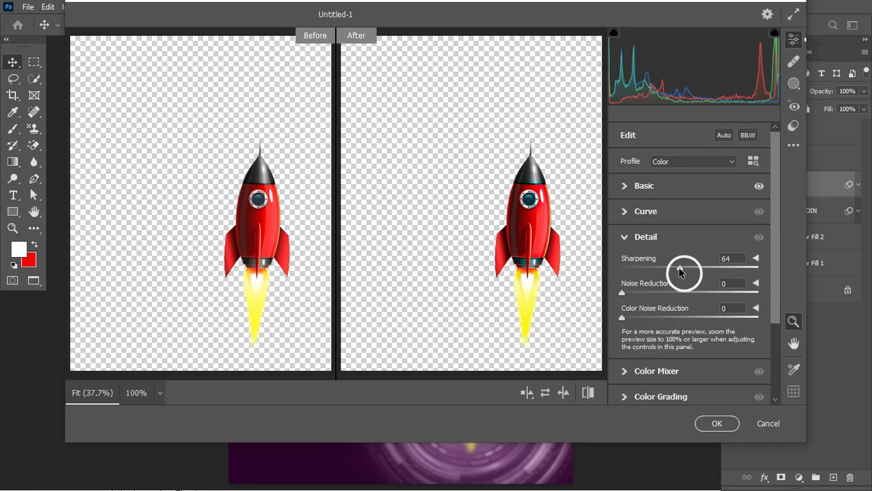
left_click_drag(679, 271, 695, 271)
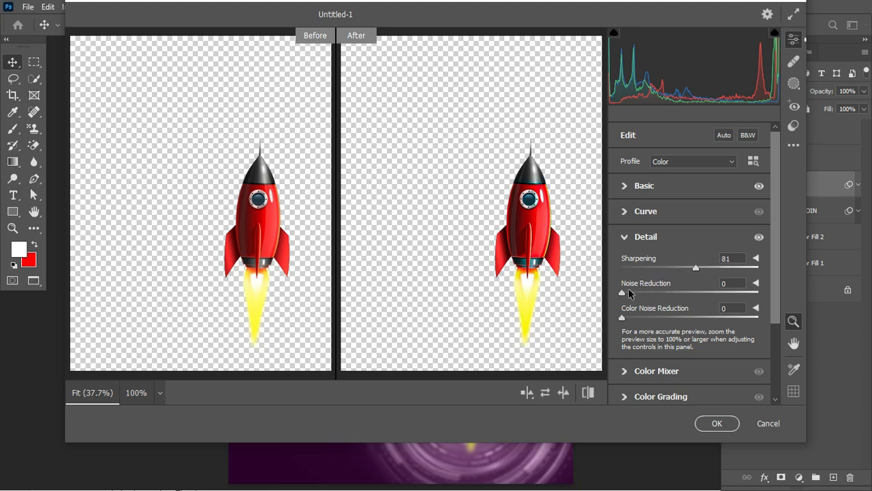
left_click_drag(628, 291, 640, 293)
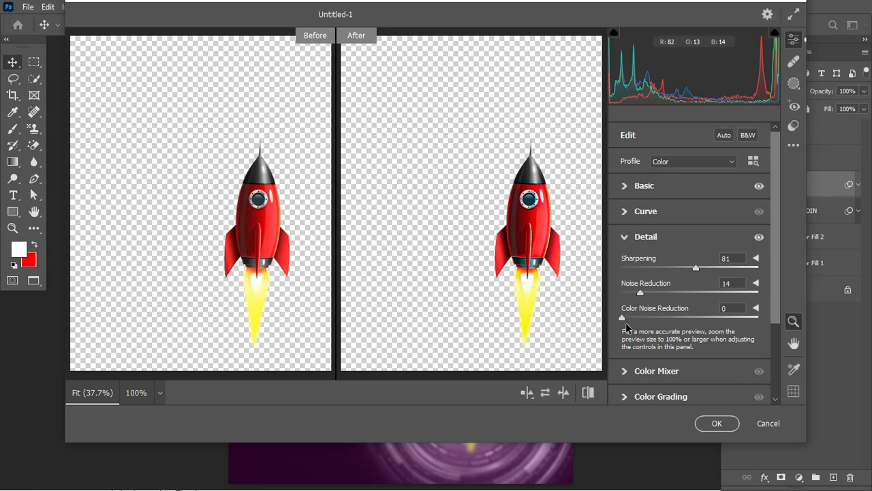
left_click(718, 423)
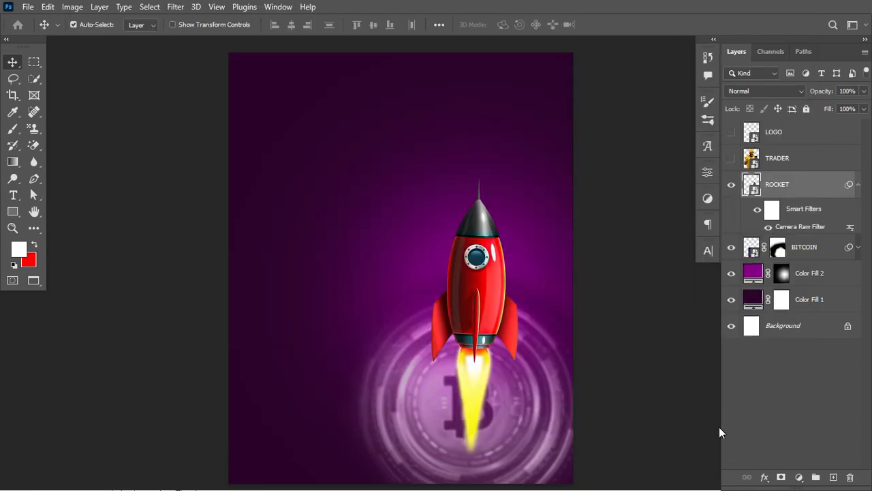
left_click(858, 184)
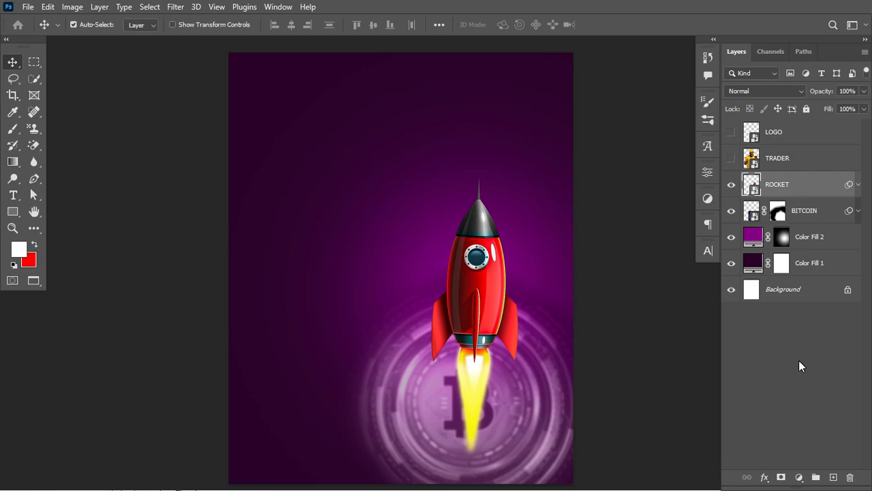
- Add a Hue/Saturation adjustment layer above the ROCKET layer and clip it to the rocket
left_click(798, 477)
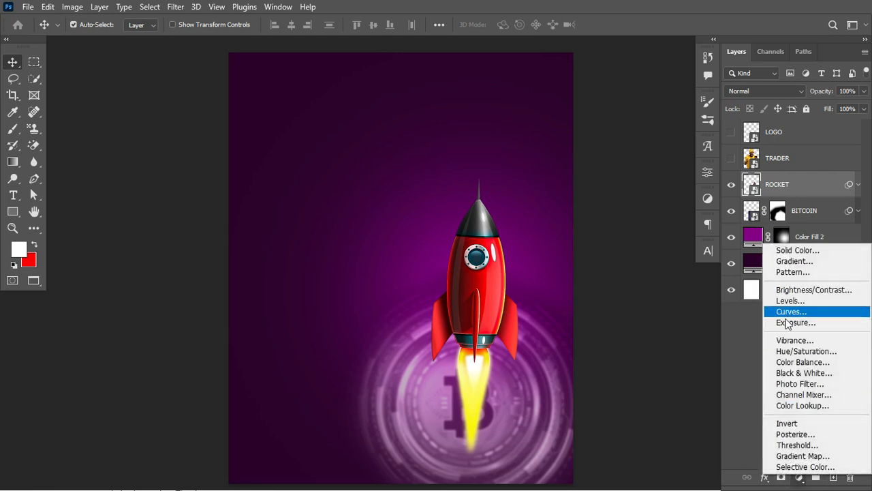
left_click(799, 351)
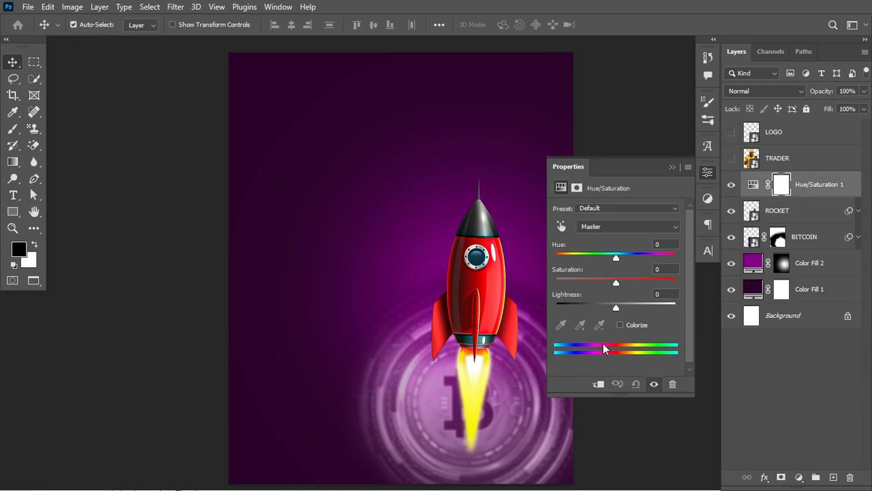
left_click(597, 384)
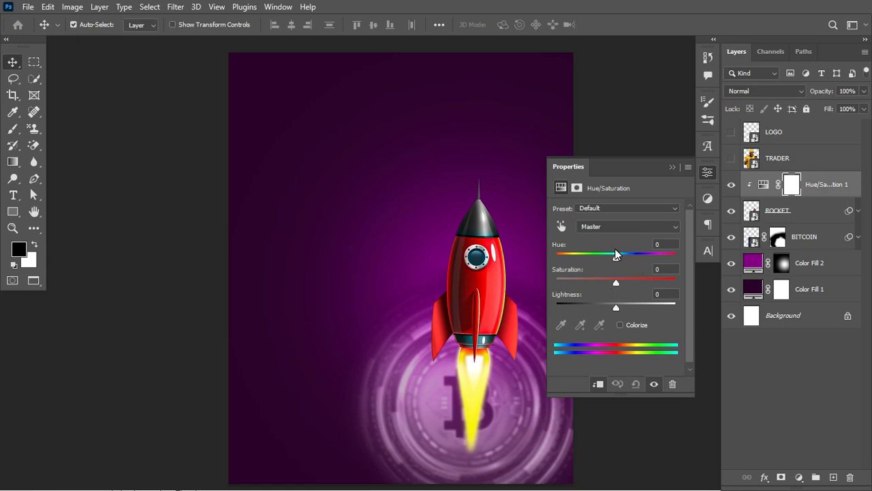
- Set the Reds of the rocket's Hue/Saturation adjustment to Hue -72, Saturation +68 and Lightness -28
left_click(627, 225)
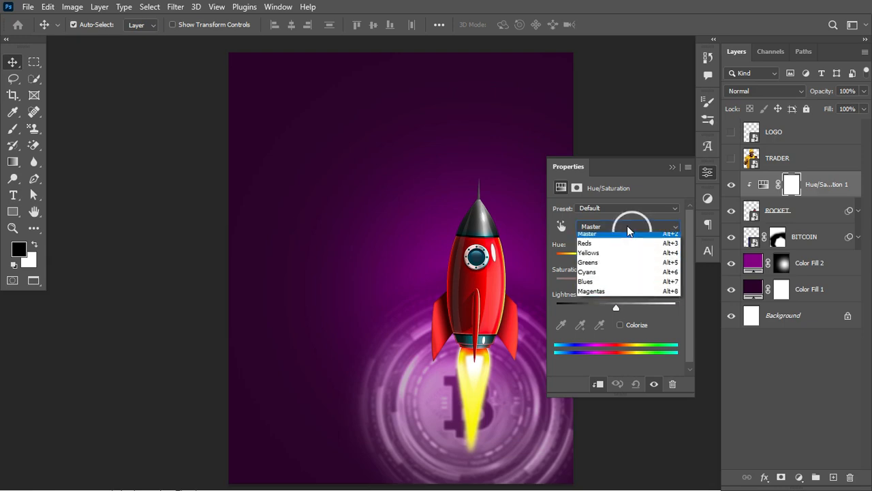
left_click(605, 246)
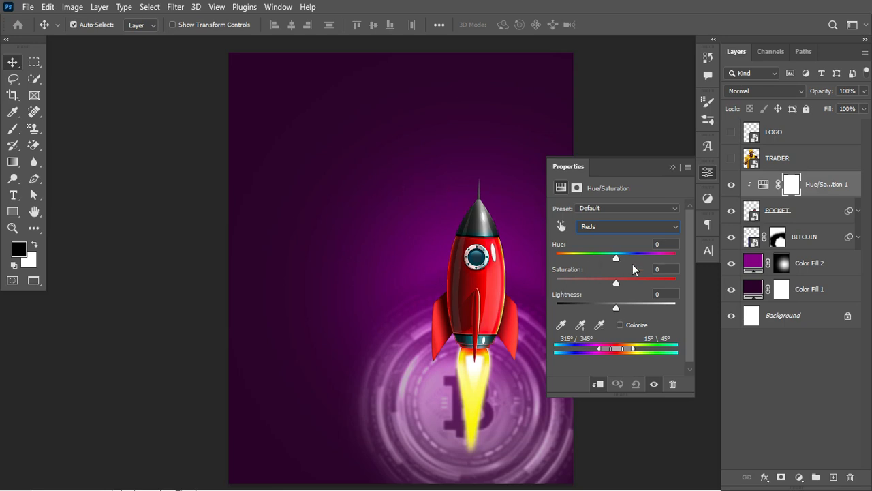
left_click_drag(614, 254, 582, 257)
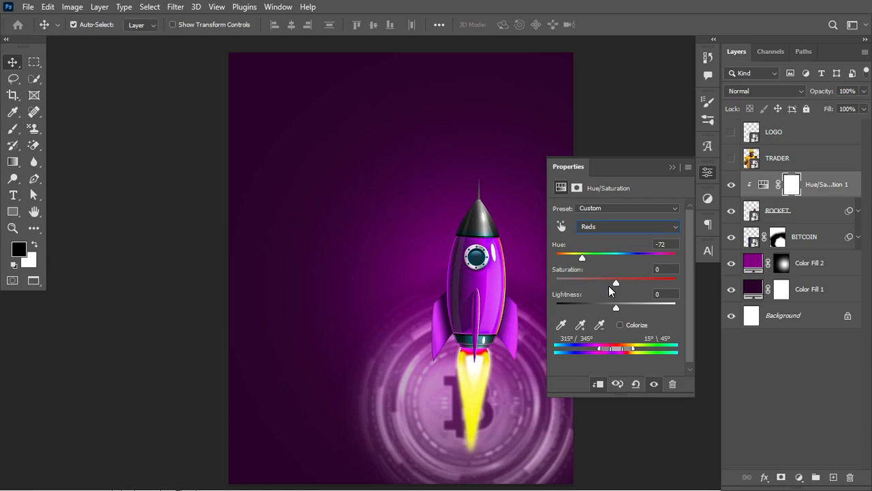
left_click_drag(618, 282, 640, 283)
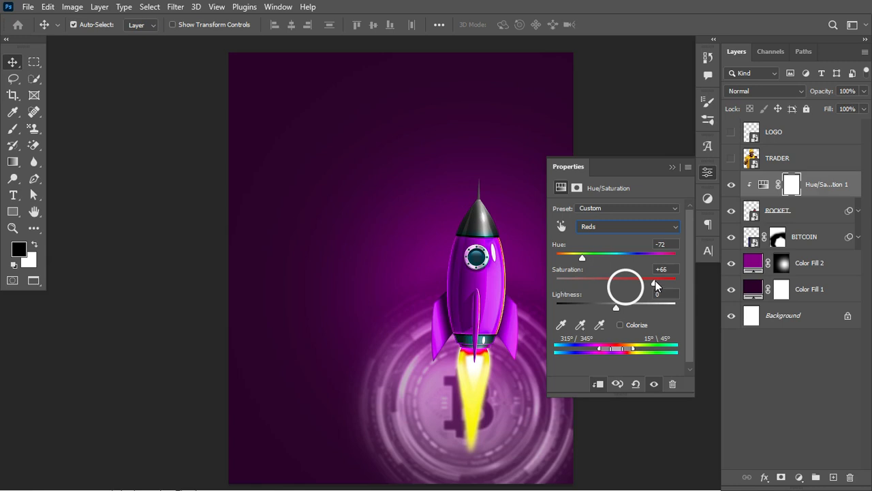
left_click_drag(656, 280, 656, 281)
left_click_drag(616, 308, 599, 308)
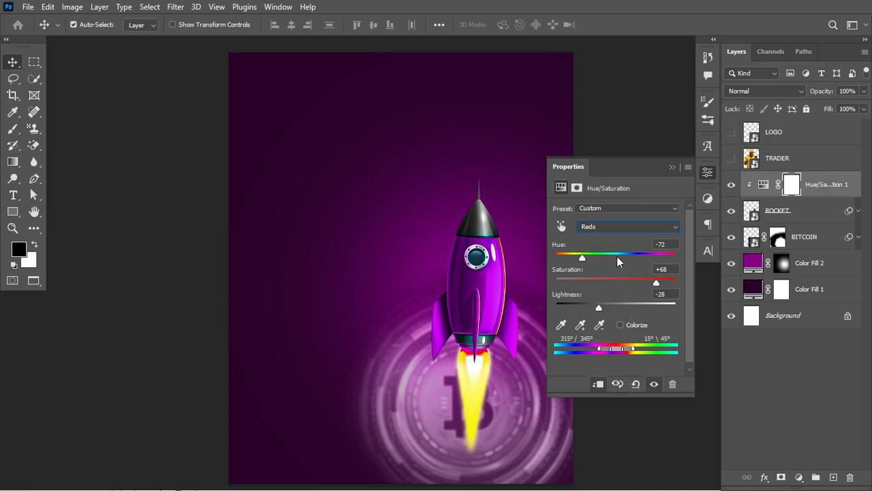
- Set the Yellows of the rocket's Hue/Saturation adjustment to Hue -101, Saturation +100 and Lightness +57, then close its settings
left_click(645, 229)
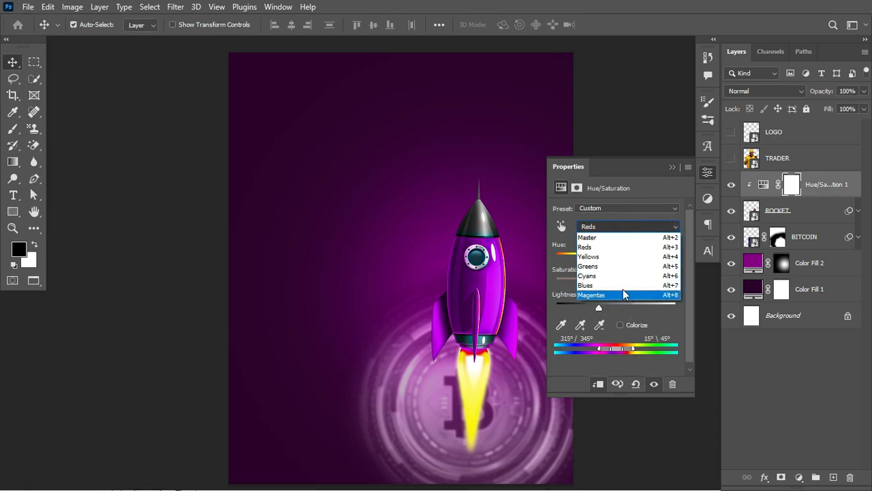
left_click(614, 257)
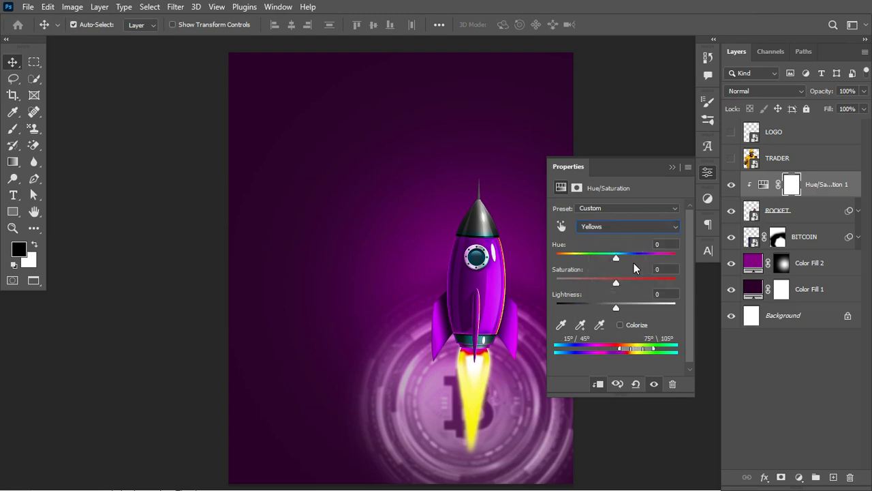
left_click_drag(615, 256, 576, 261)
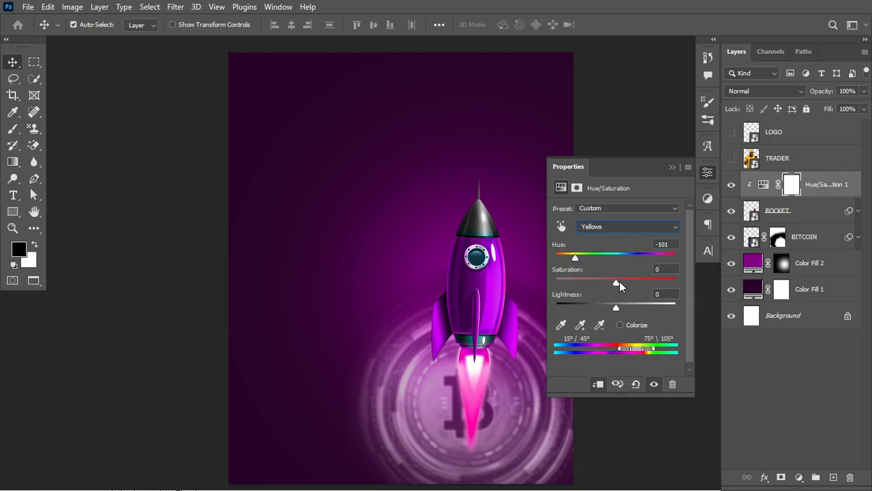
left_click_drag(619, 282, 687, 283)
left_click_drag(615, 309, 650, 306)
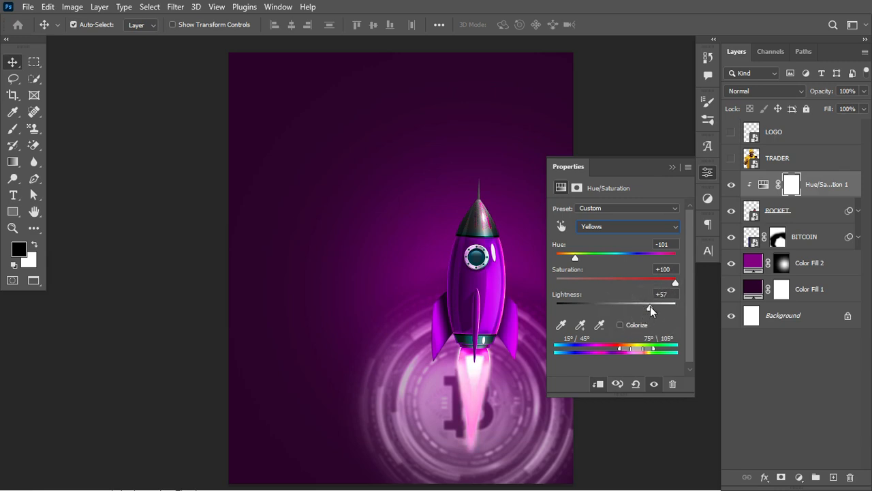
left_click(672, 168)
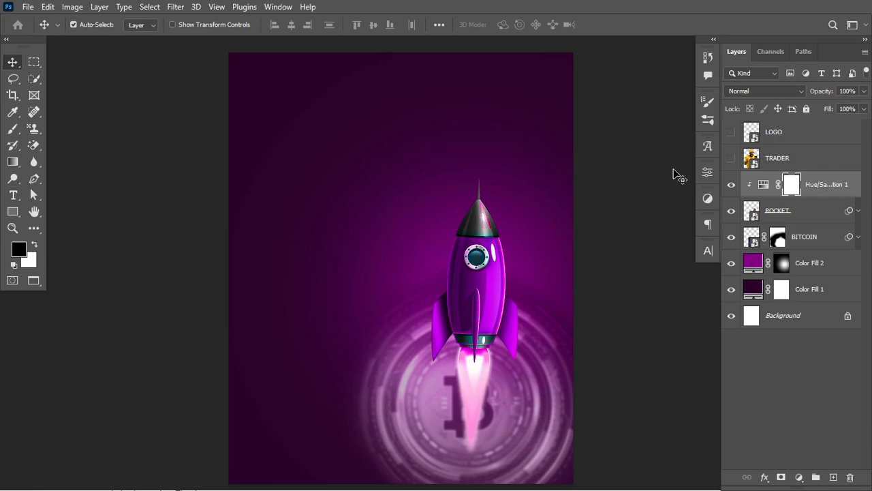
- Paint black on the Hue/Saturation layer mask with a soft 80 px brush to remove the pink tint from the rocket's nose cone
left_click(784, 264)
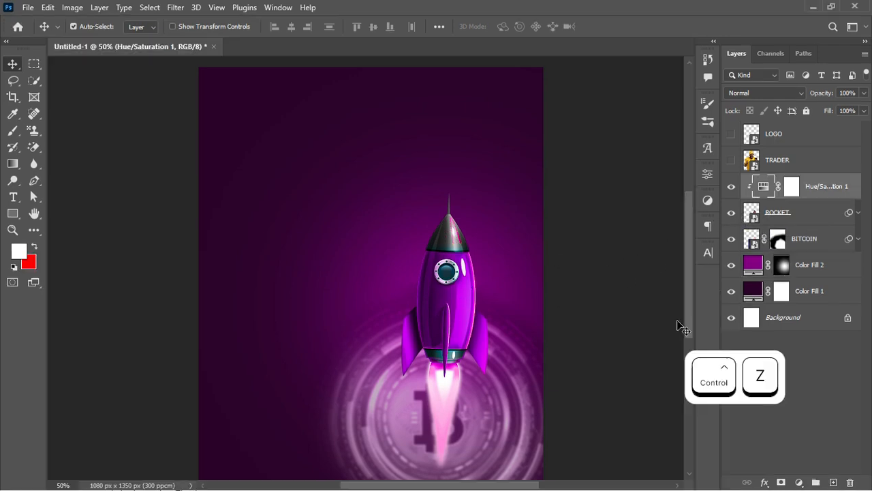
left_click(792, 188)
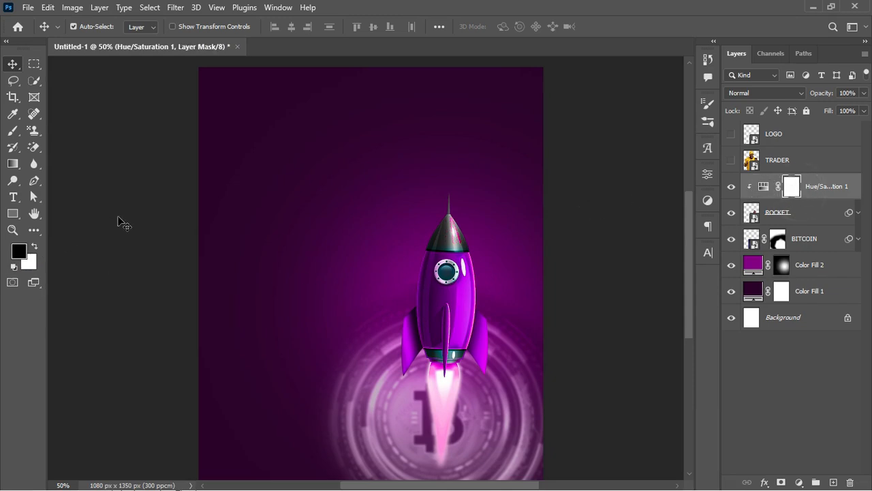
left_click(12, 131)
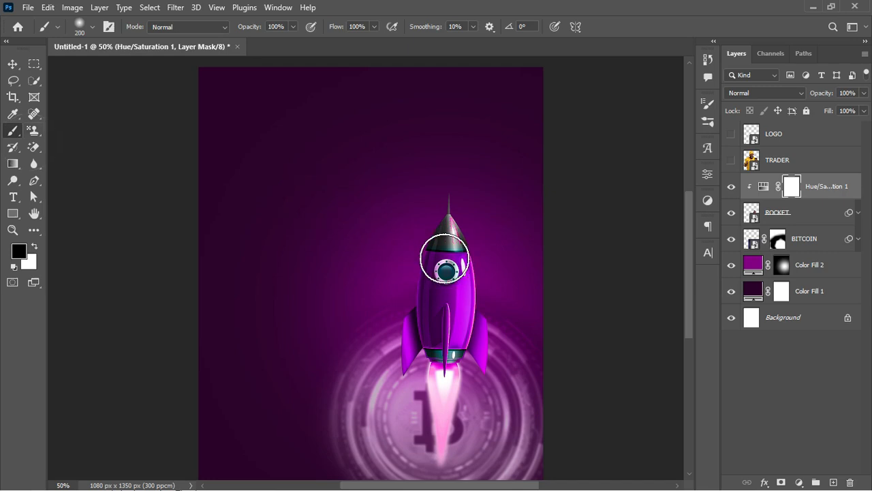
key("bracketleft")
key("bracketleft")
key("bracketleft")
key("bracketleft")
key("bracketleft")
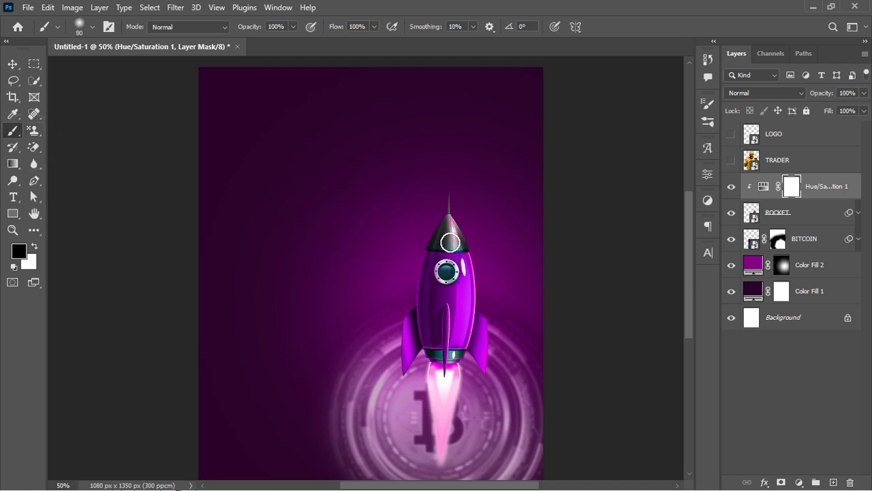
mouse_move(460, 244)
left_mouse_down()
mouse_move(452, 225)
mouse_move(455, 243)
mouse_move(469, 245)
mouse_move(454, 242)
left_mouse_up()
key("f")
key("ctrl+minus")
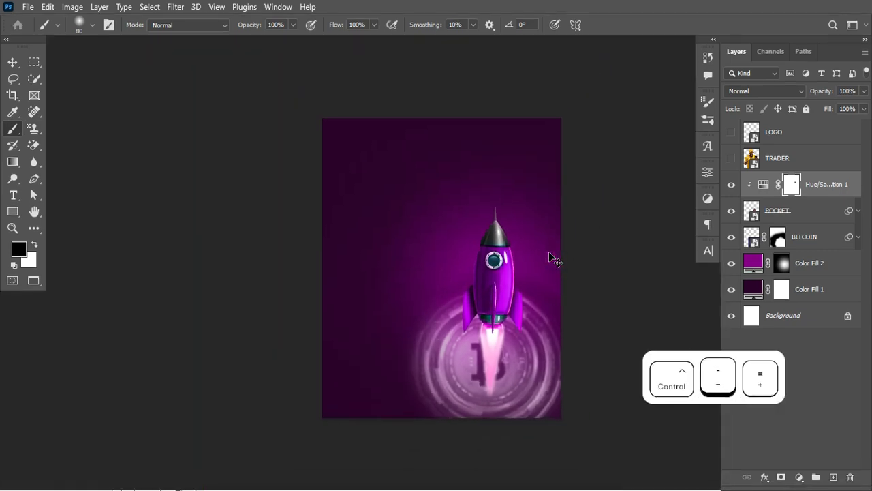
key("ctrl+equal")
scroll(492, 268, "right", 2)
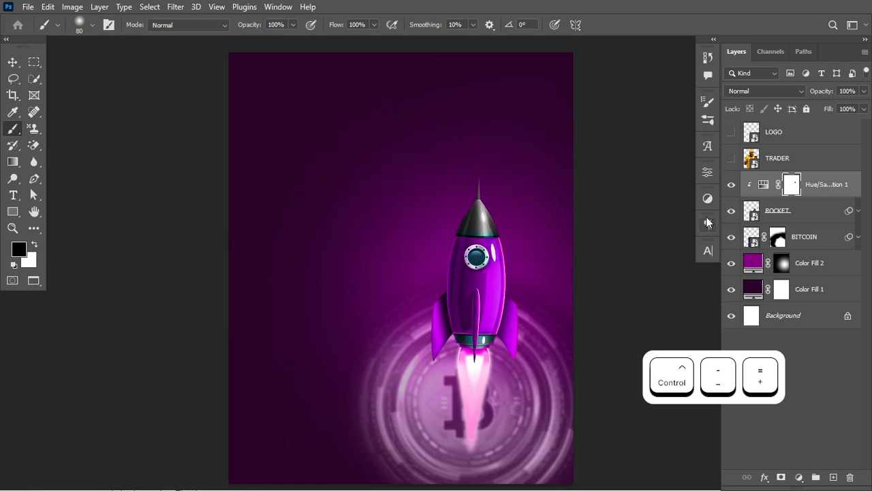
- Convert the ROCKET layer and its clipped Hue/Saturation adjustment into one smart object
left_click(794, 215, "shift")
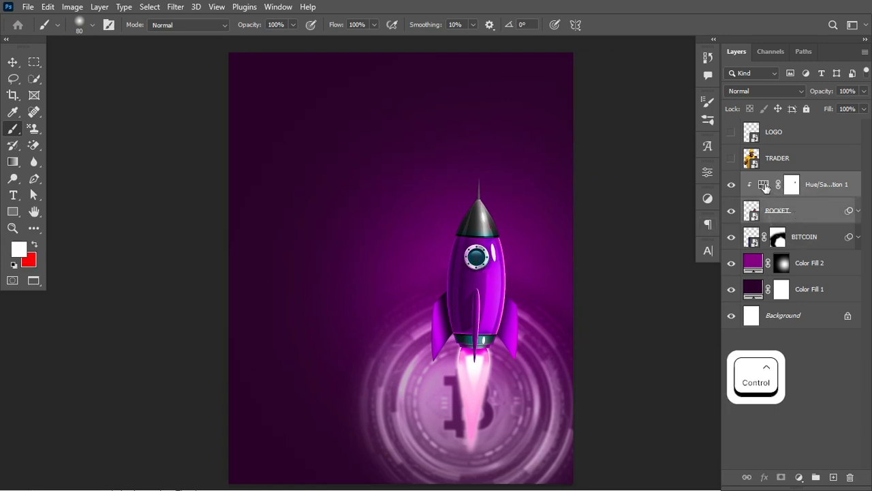
right_click(818, 211)
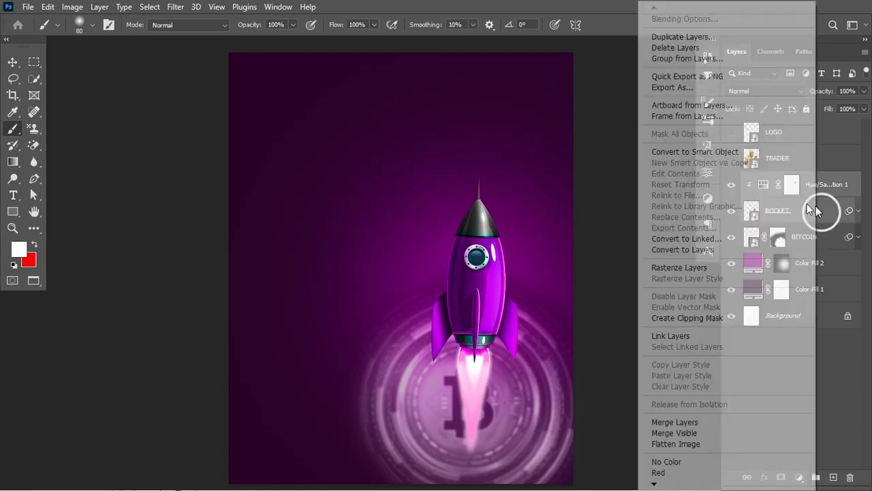
left_click(738, 148)
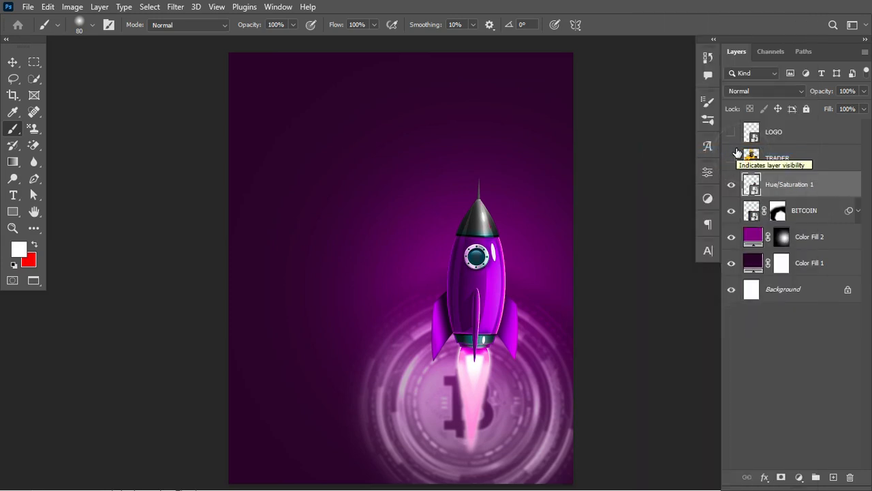
- Add an Inner Glow to the merged rocket smart object with Color Dodge blending and 45% opacity
left_click(829, 187)
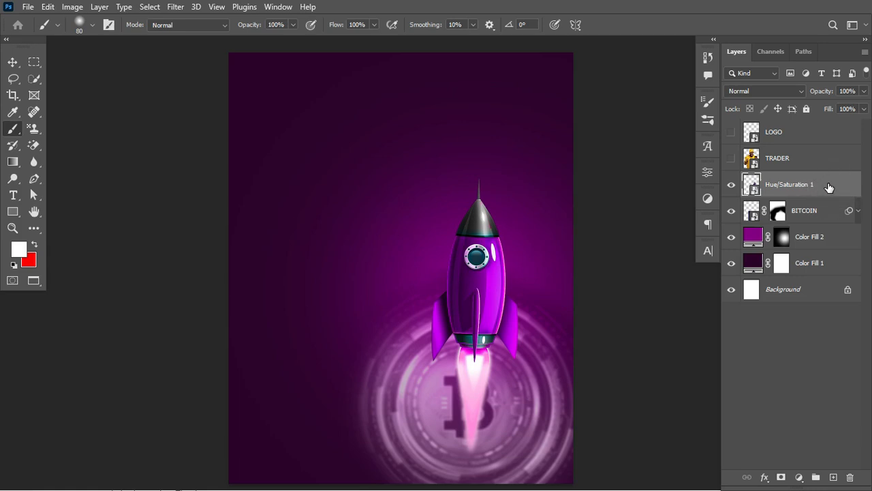
double_click(829, 187)
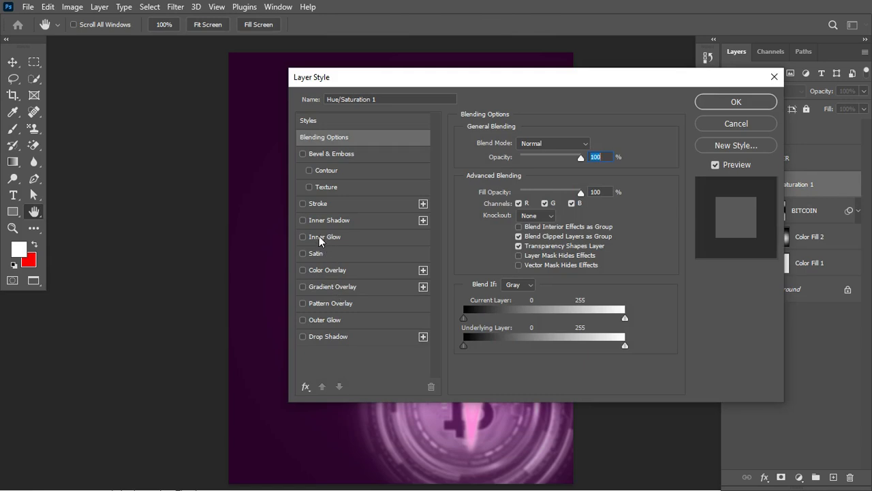
left_click(322, 237)
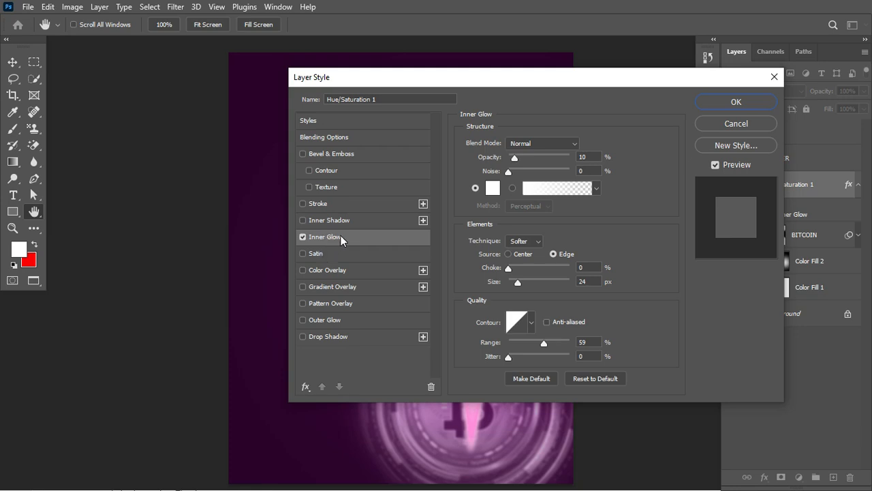
left_click(535, 143)
left_click(534, 265)
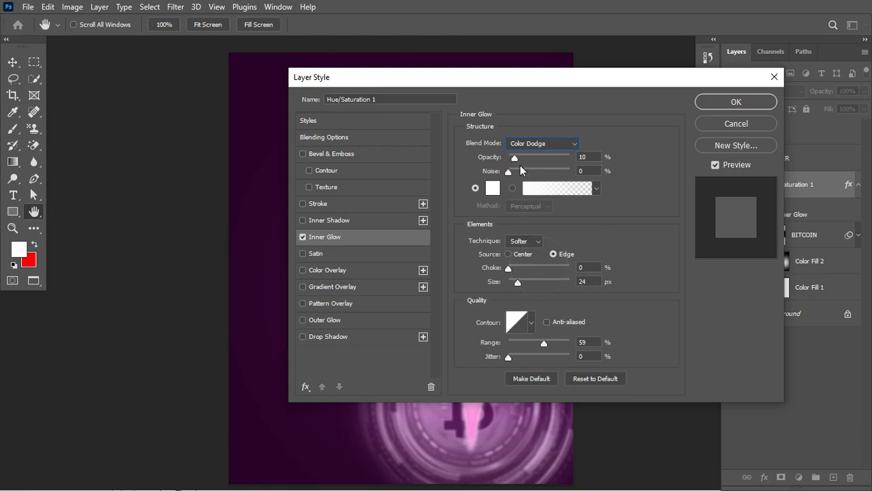
left_click_drag(515, 160, 537, 159)
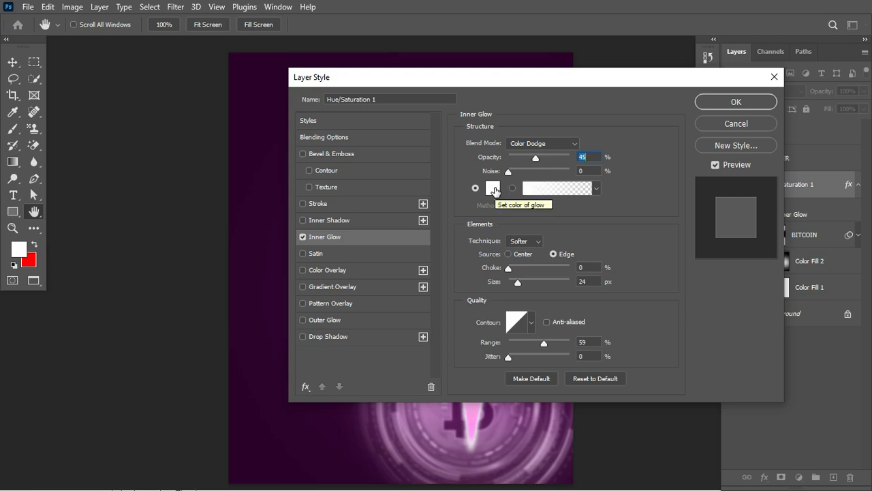
- Set the rocket's Inner Glow color to f106ff
left_click(494, 189)
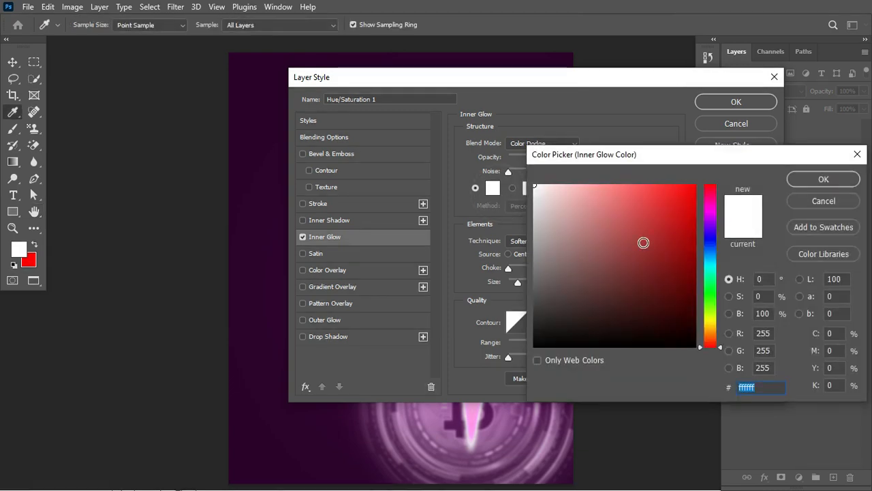
type("f10")
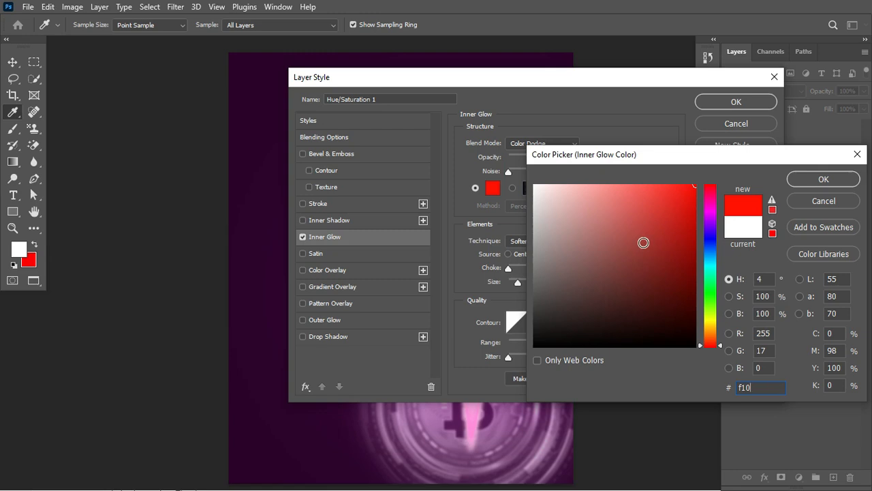
type("6ff")
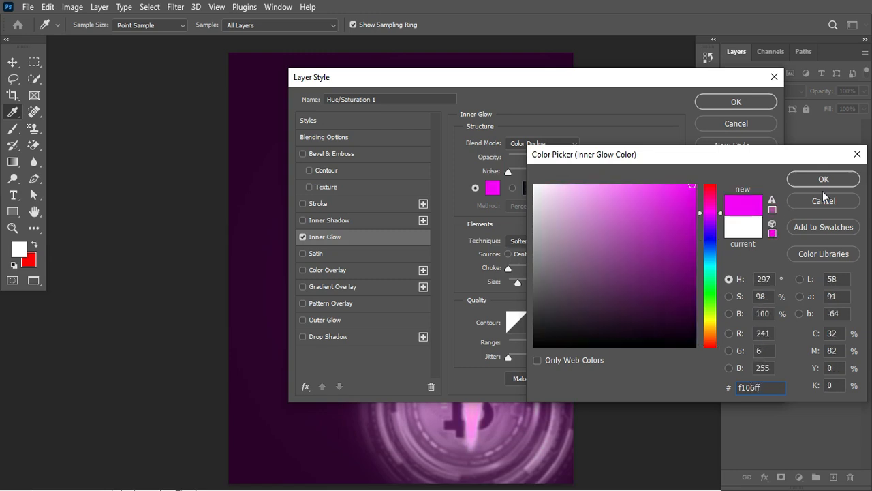
left_click(824, 182)
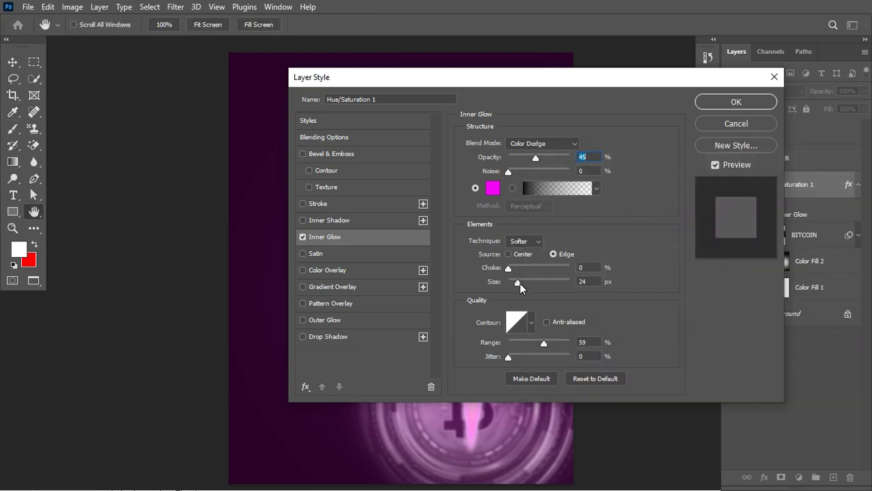
- Set the Inner Glow size to 79 px and compare the rocket with the effect off and on
left_click_drag(521, 290, 532, 291)
left_click_drag(502, 82, 741, 85)
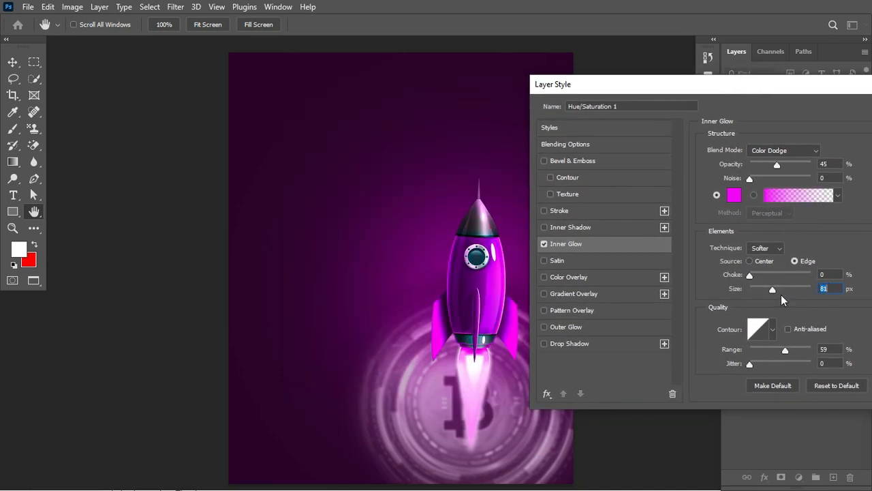
left_click_drag(771, 291, 773, 292)
left_click(545, 244)
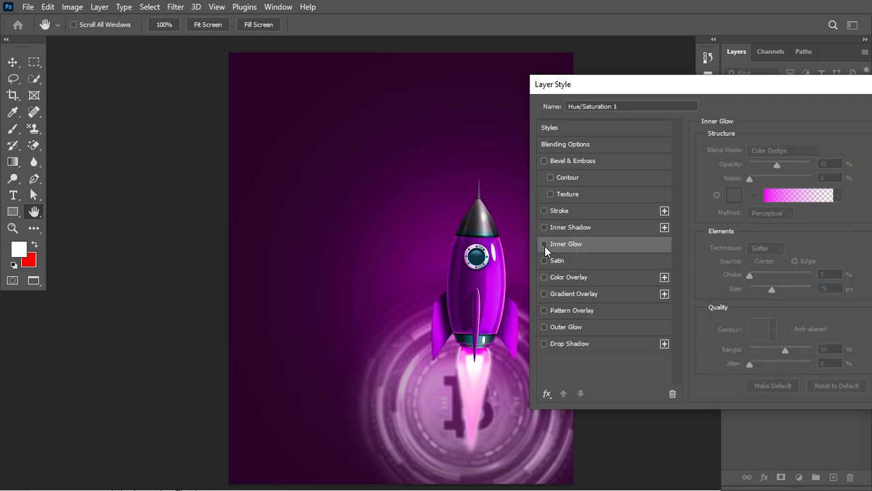
left_click(544, 244)
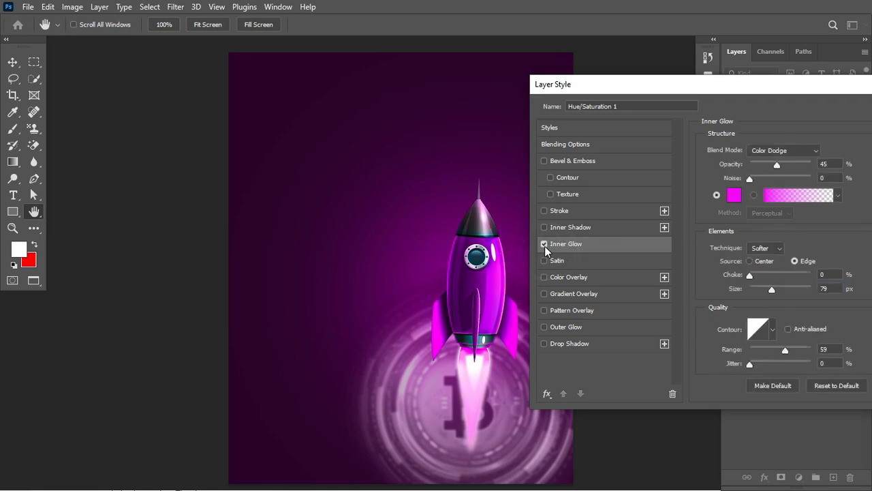
- Add a white Color Dodge Outer Glow to the rocket with 33% opacity, 5% spread and 250 px size
left_click(561, 328)
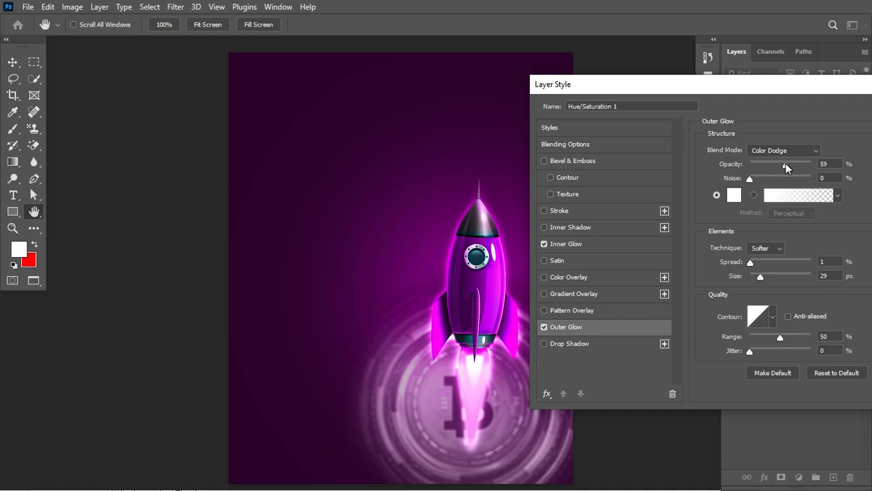
left_click_drag(786, 166, 771, 165)
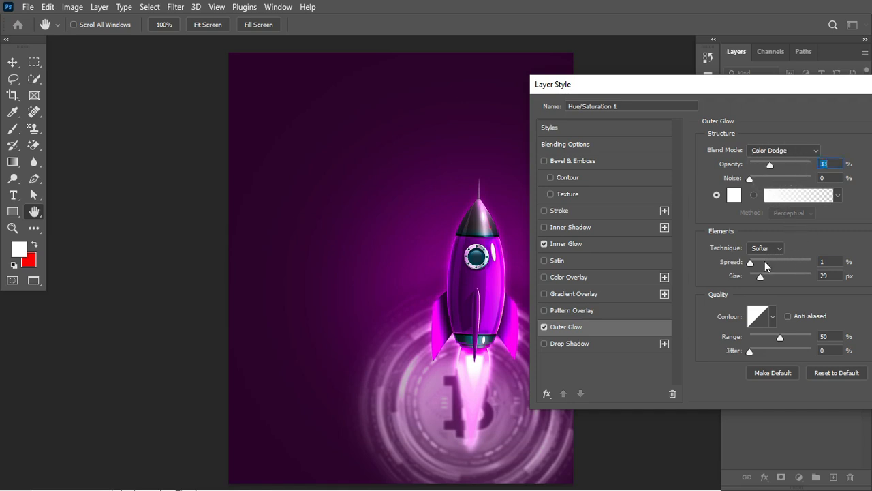
left_click_drag(751, 262, 753, 263)
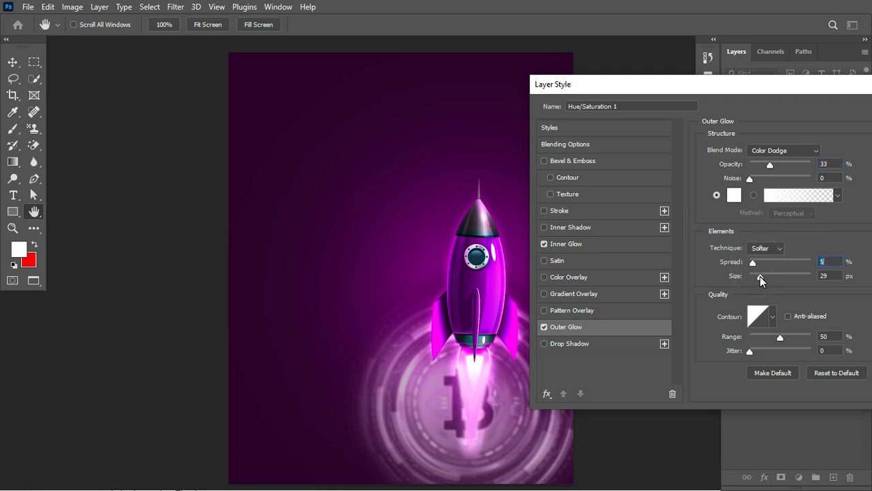
left_click_drag(760, 276, 809, 292)
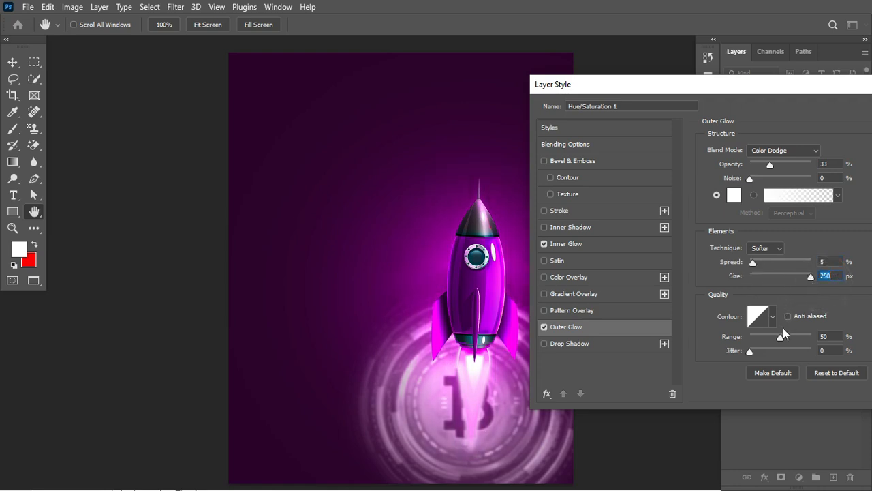
left_click(734, 195)
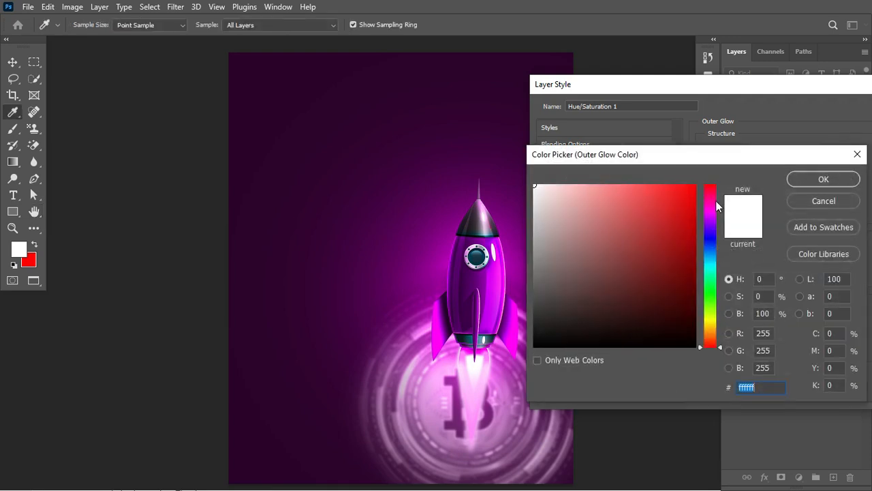
left_click(824, 178)
left_click_drag(782, 86, 665, 82)
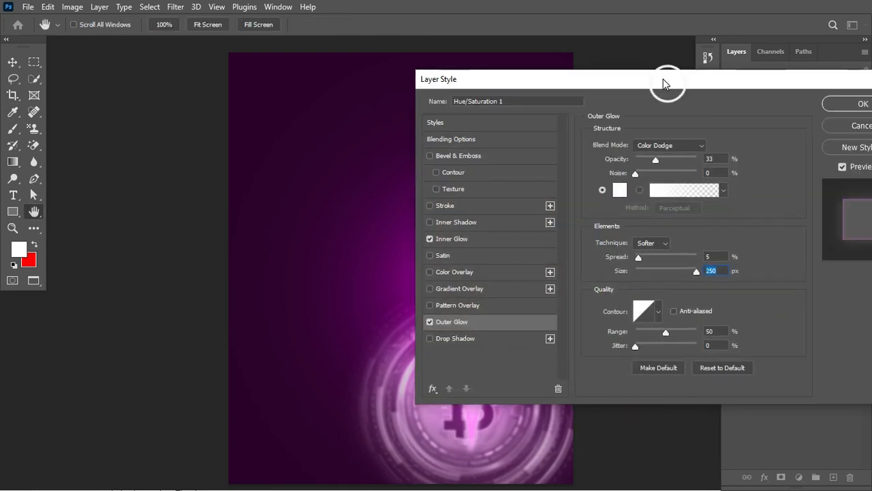
left_click(826, 103)
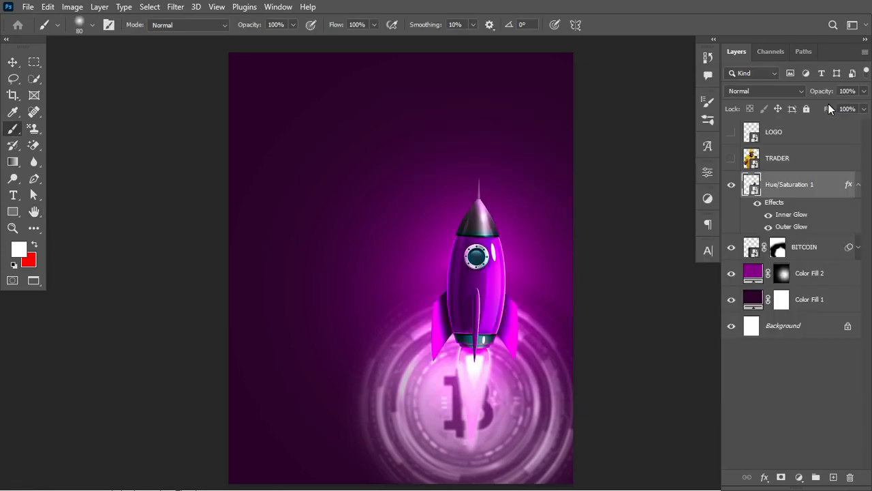
- Group the rocket, BITCOIN and both Color Fill layers, and name the group BG
left_click(859, 184)
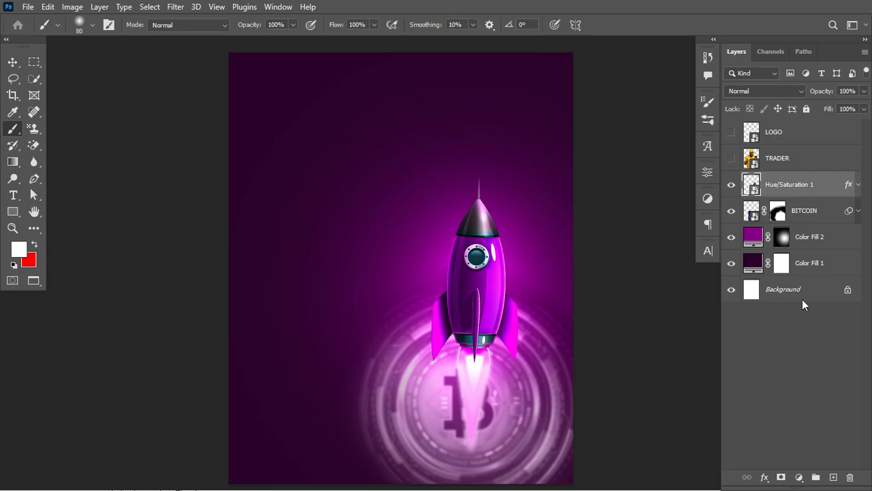
left_click(824, 191)
left_click(824, 270, "shift")
key("ctrl+g")
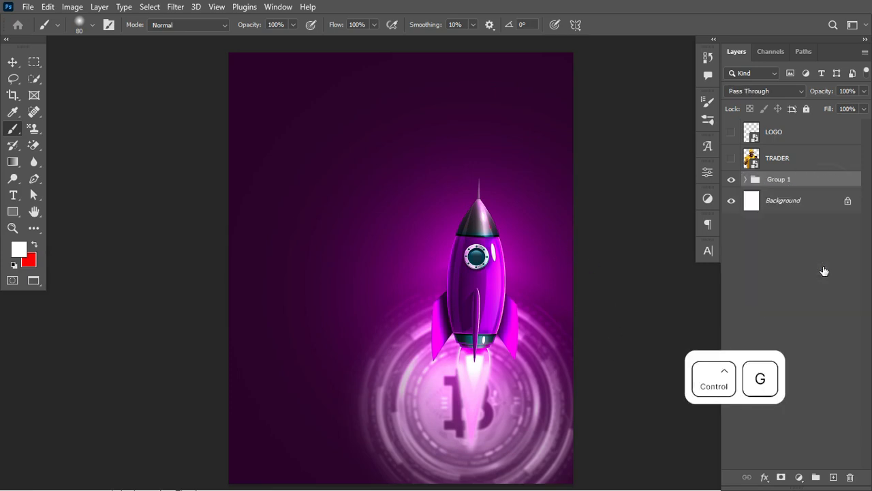
double_click(777, 179)
type("BG")
key("Return")
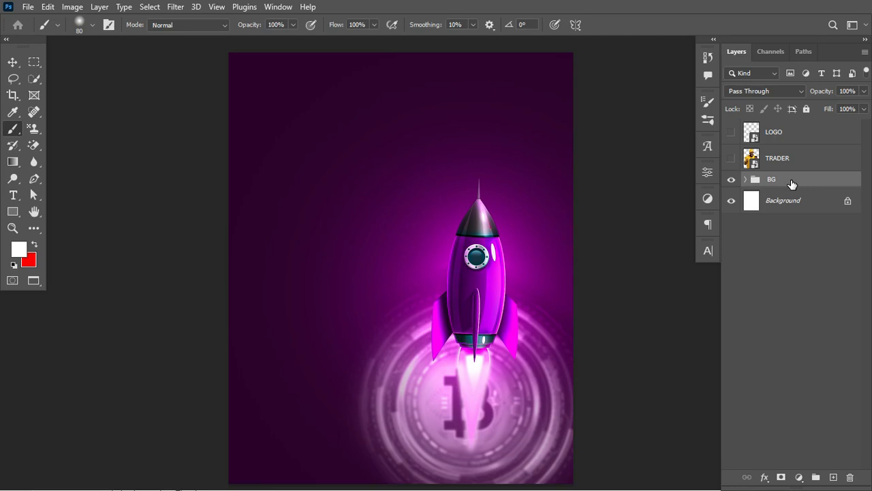
- Show the TRADER layer and scale the man to 72.75%, placing him in the flyer's lower-left corner
left_click(732, 159)
left_click(788, 164)
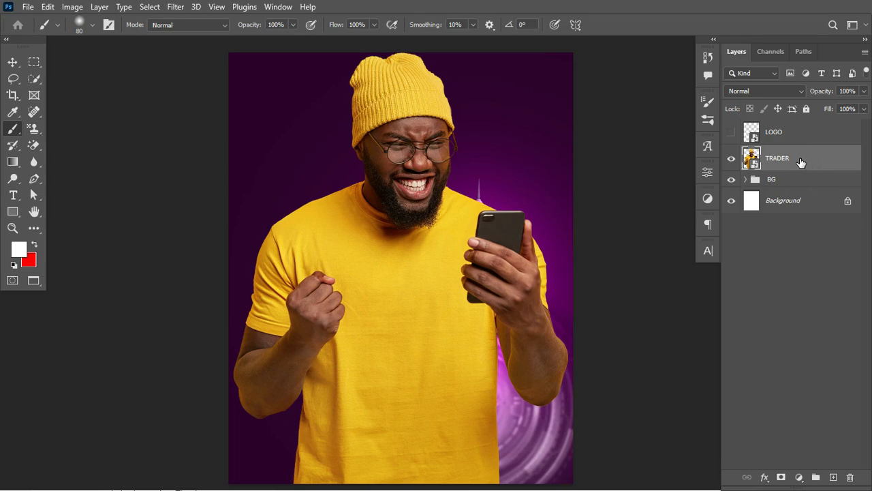
right_click(801, 163)
left_click(724, 151)
key("ctrl")
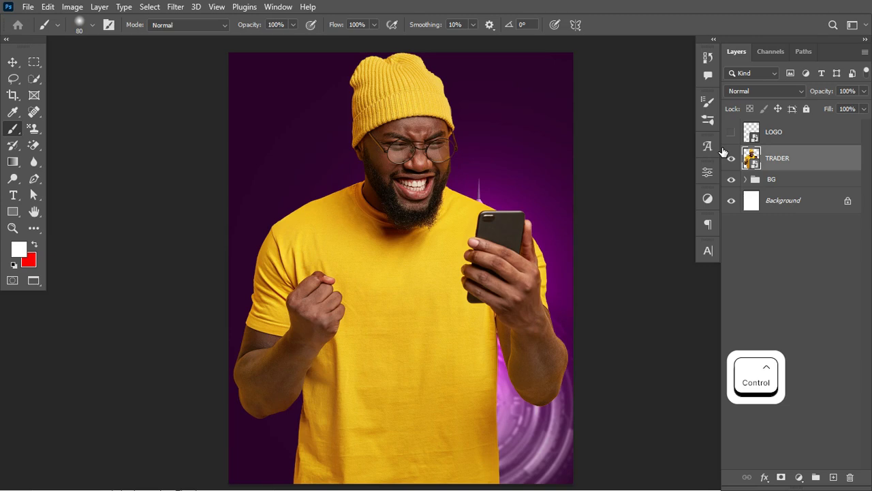
key("ctrl")
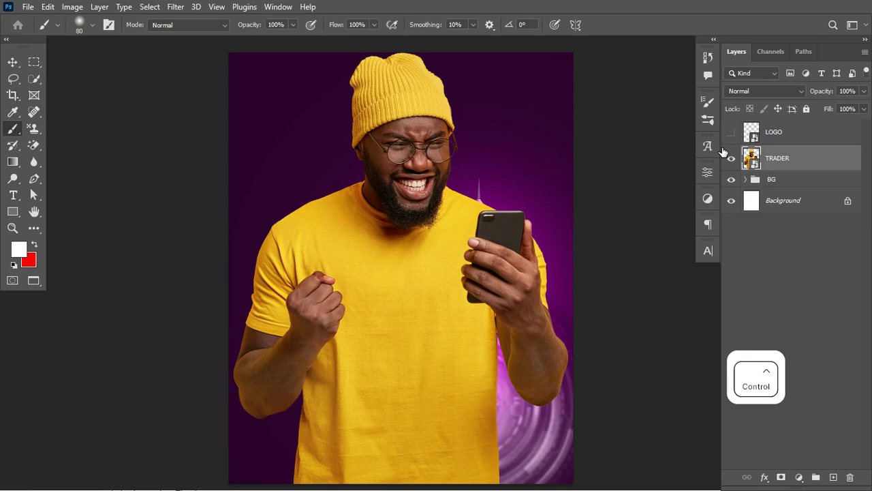
key("ctrl+t")
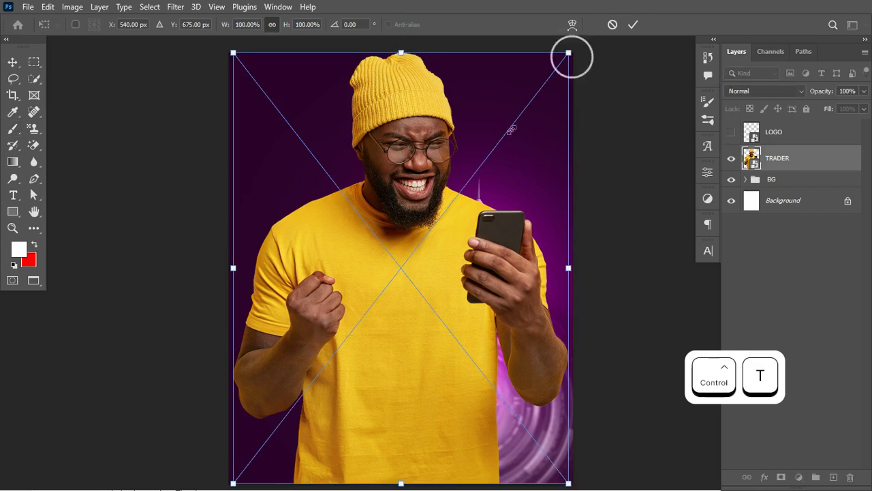
left_click_drag(570, 54, 462, 193)
left_click_drag(327, 392, 334, 429)
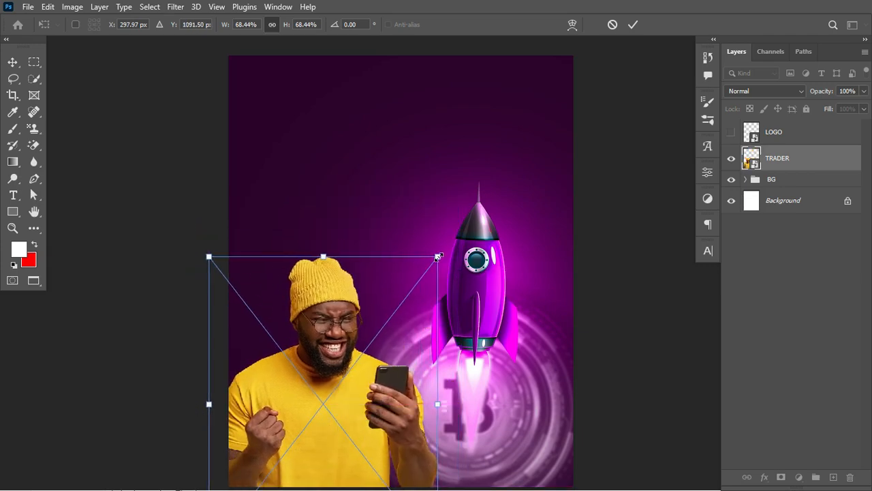
mouse_move(438, 256)
left_mouse_down()
mouse_move(447, 232)
mouse_move(477, 216)
mouse_move(448, 234)
left_mouse_up()
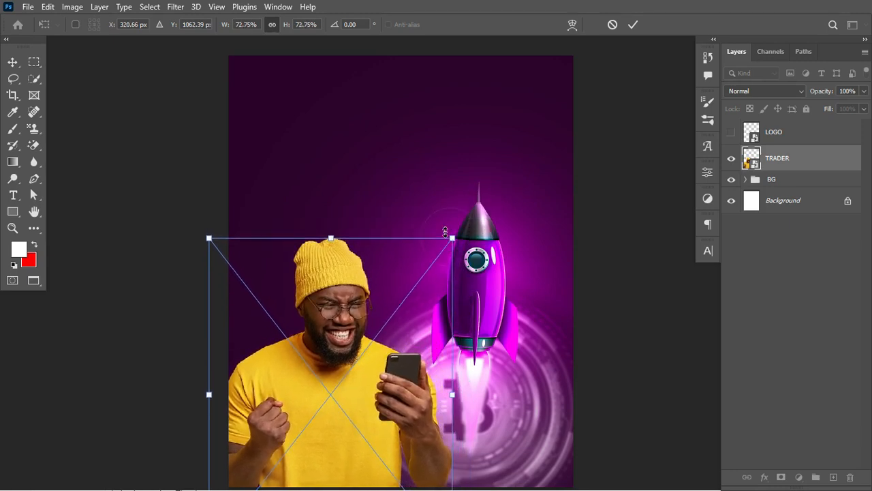
key("ctrl+Return")
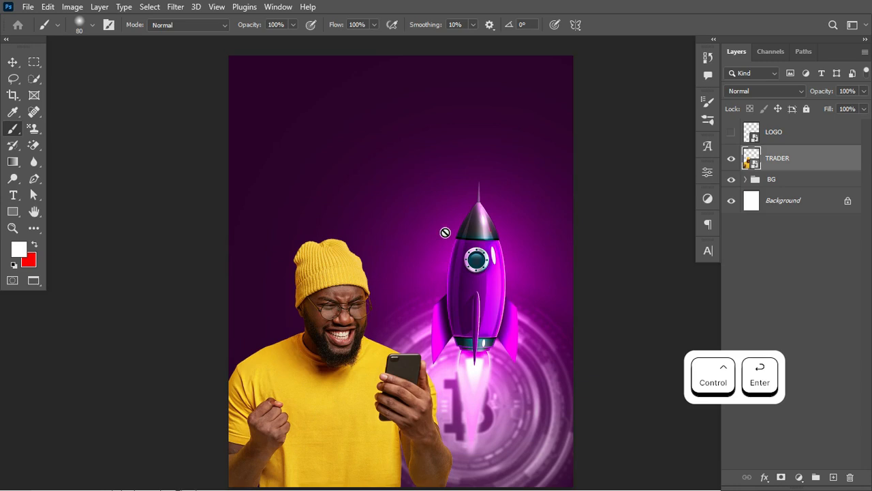
- Enlarge the trader slightly from his upper-left corner
scroll(445, 232, "down", 2)
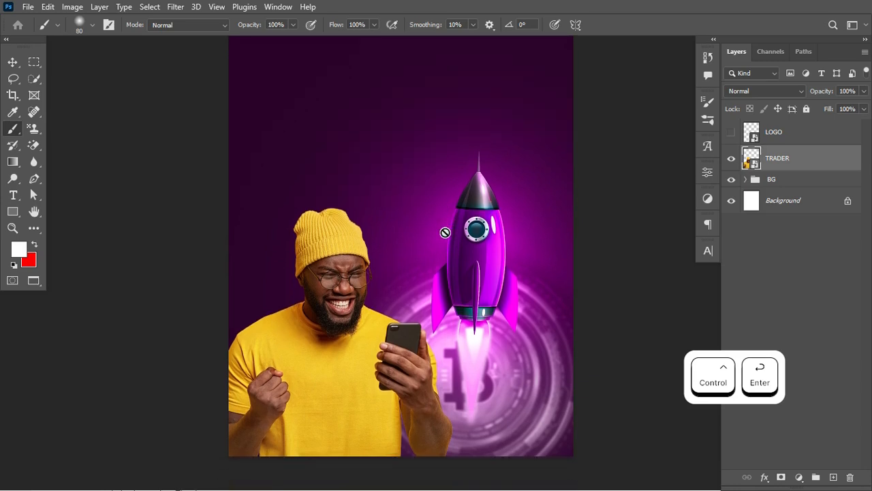
scroll(445, 233, "up", 1)
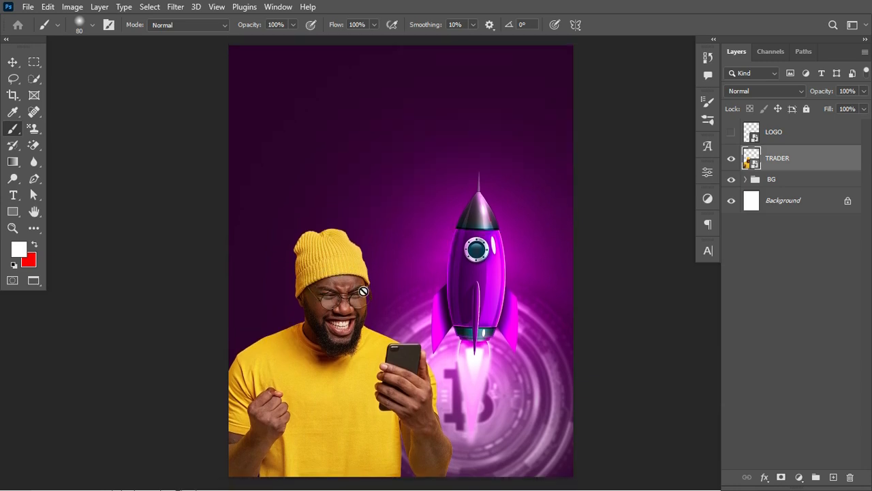
key("ctrl+t")
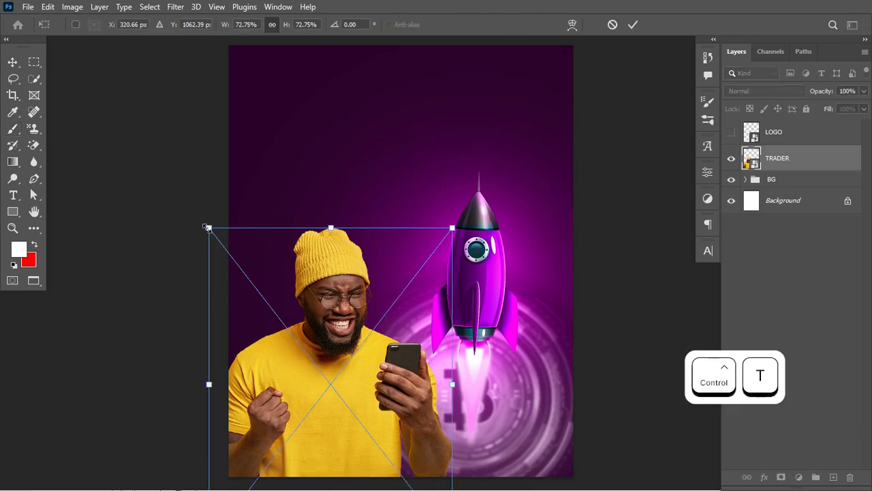
left_click_drag(210, 231, 209, 228)
key("ctrl+Return")
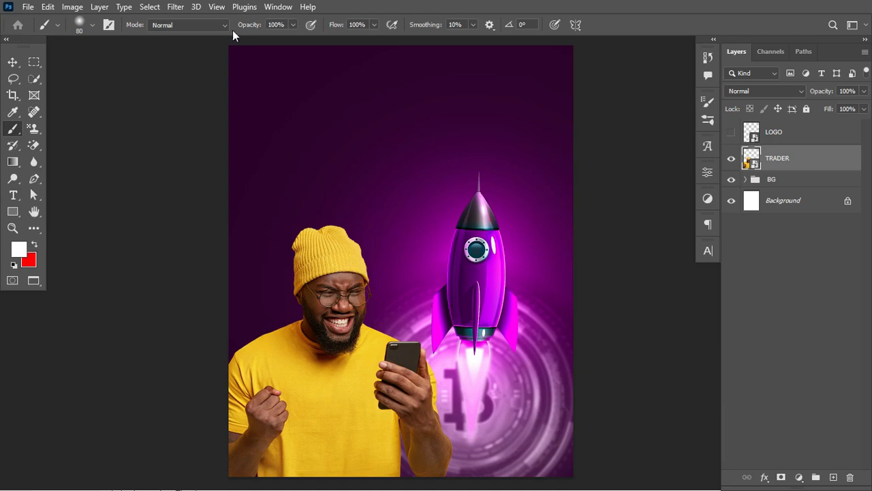
- Open the Camera Raw Filter for the TRADER layer with a side-by-side before/after preview at 50% zoom
left_click(175, 6)
left_click(235, 102)
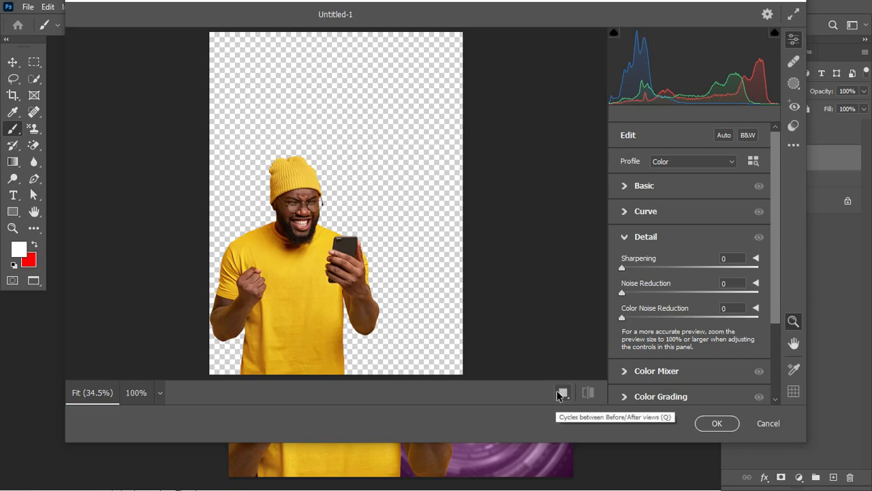
left_click(564, 395)
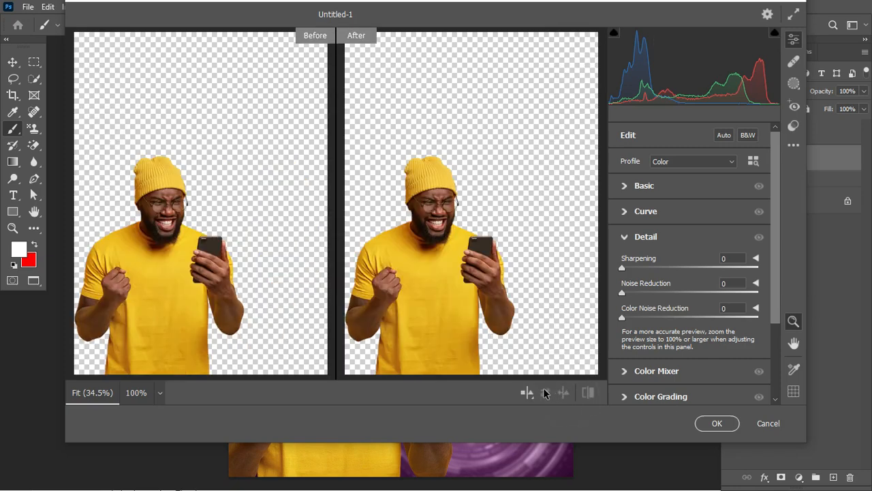
key("ctrl+equal")
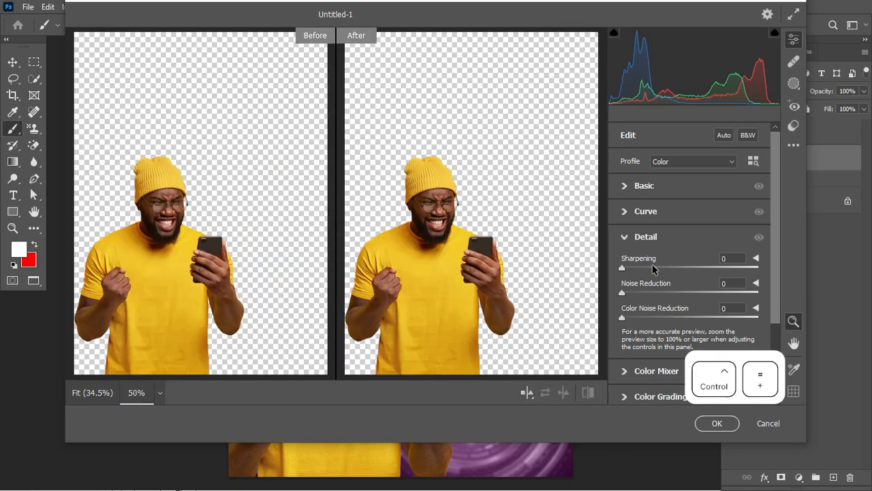
key("ctrl+equal")
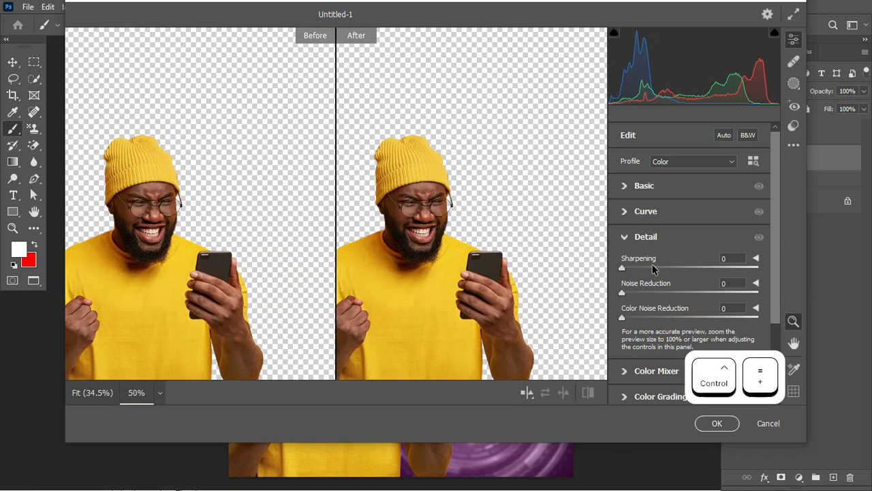
- Set the trader's exposure to +0.40, contrast +42, highlights -61, shadows +27, whites +22 and blacks +40
left_click(627, 237)
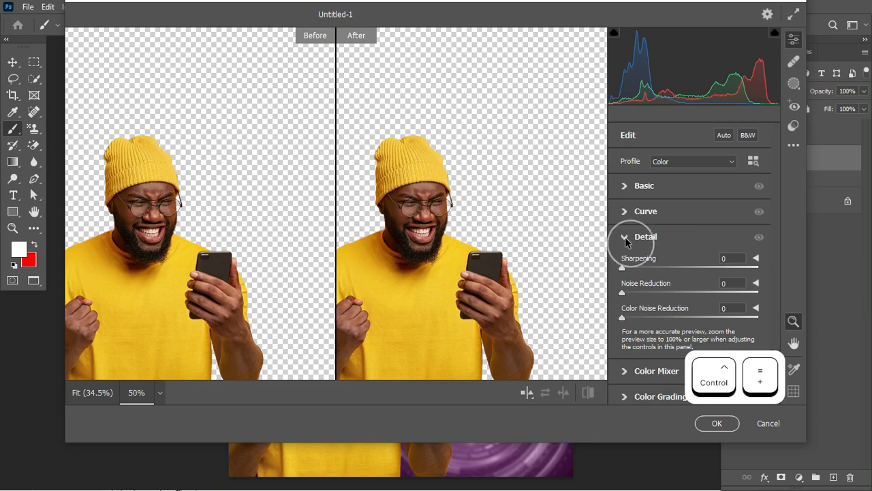
left_click(624, 186)
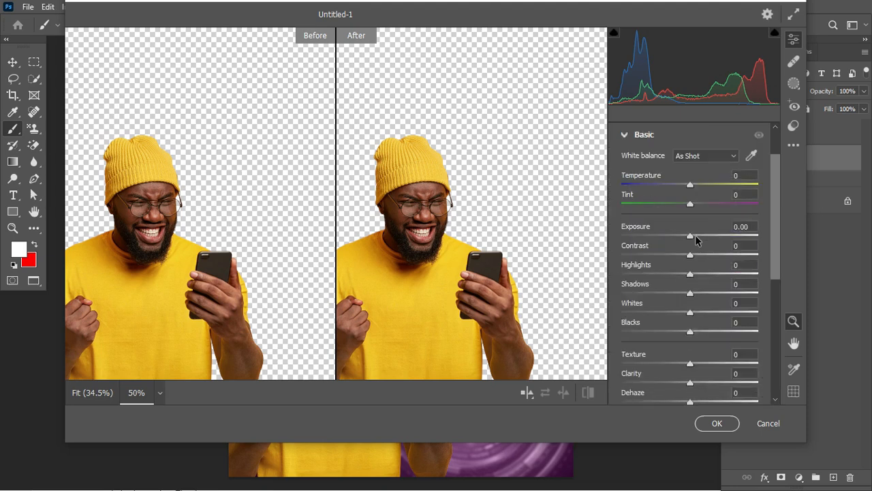
left_click_drag(691, 237, 695, 238)
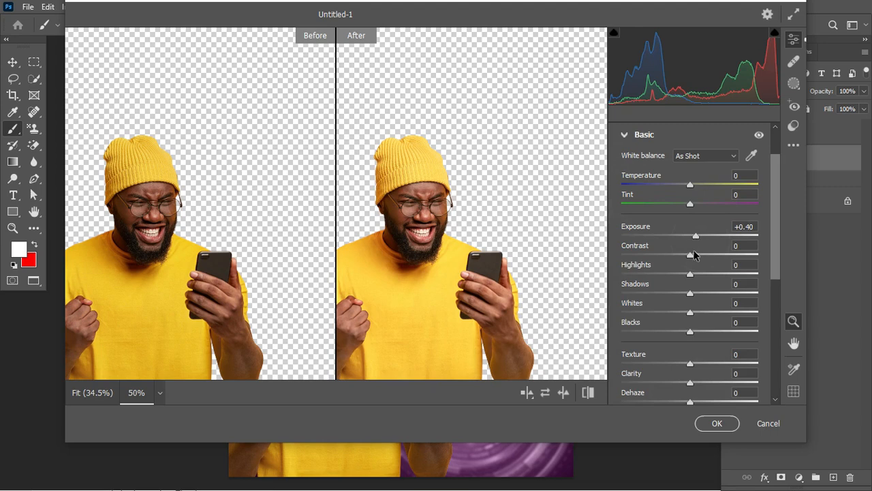
left_click_drag(691, 259, 655, 282)
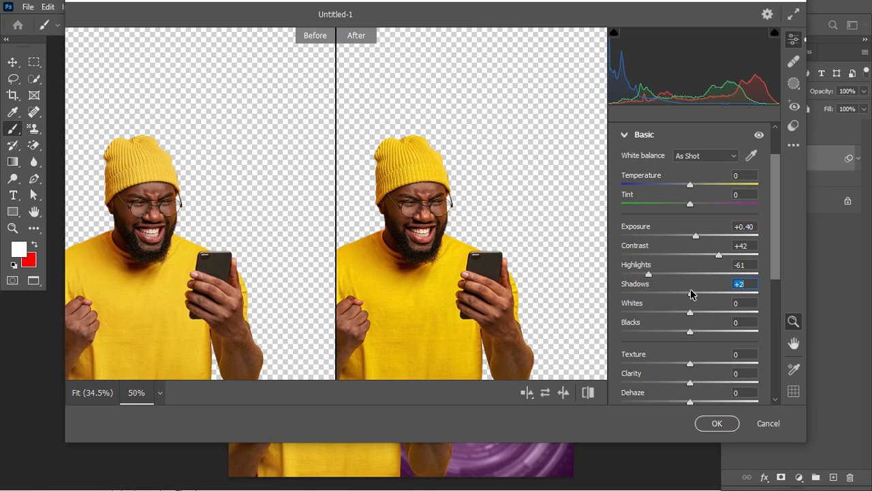
left_click_drag(691, 296, 697, 297)
left_click_drag(704, 296, 719, 335)
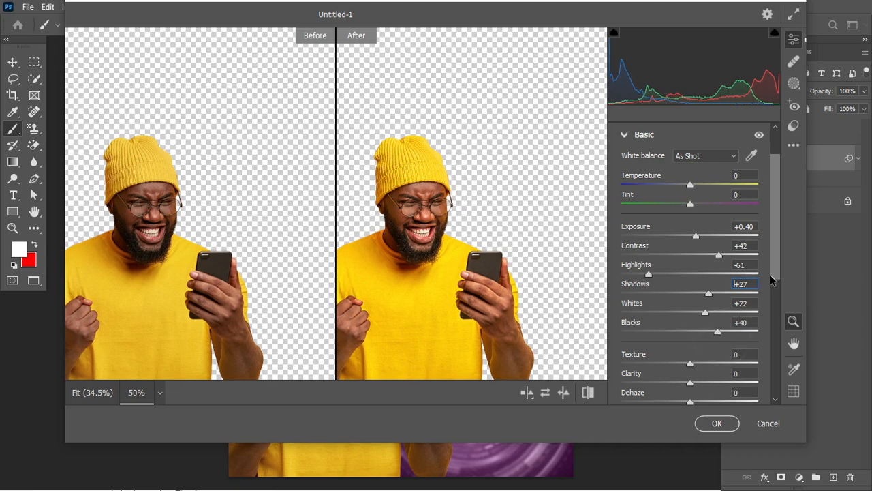
- Set the trader's texture to +78, clarity to +24 and saturation to -41
left_click_drag(775, 274, 777, 312)
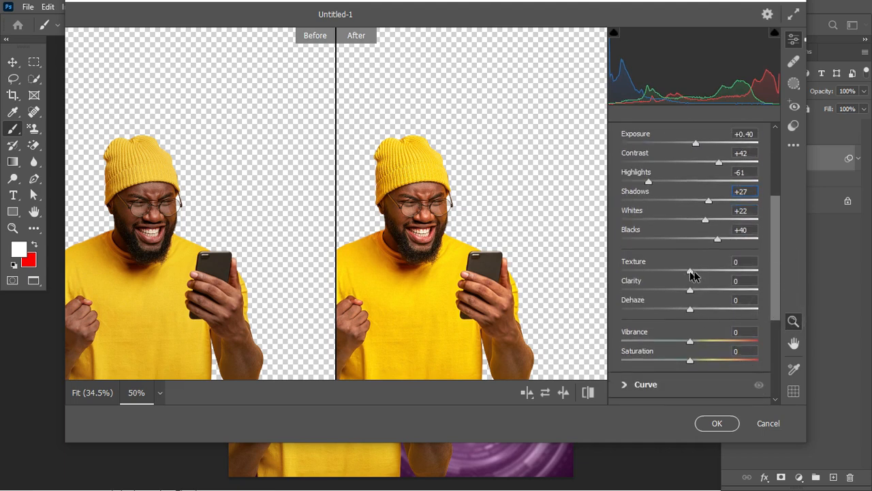
left_click_drag(691, 273, 744, 273)
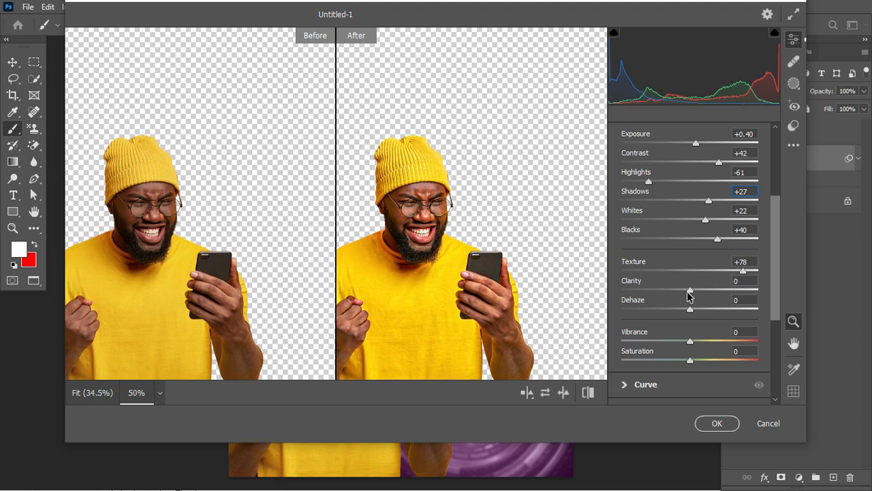
left_click_drag(692, 294, 707, 293)
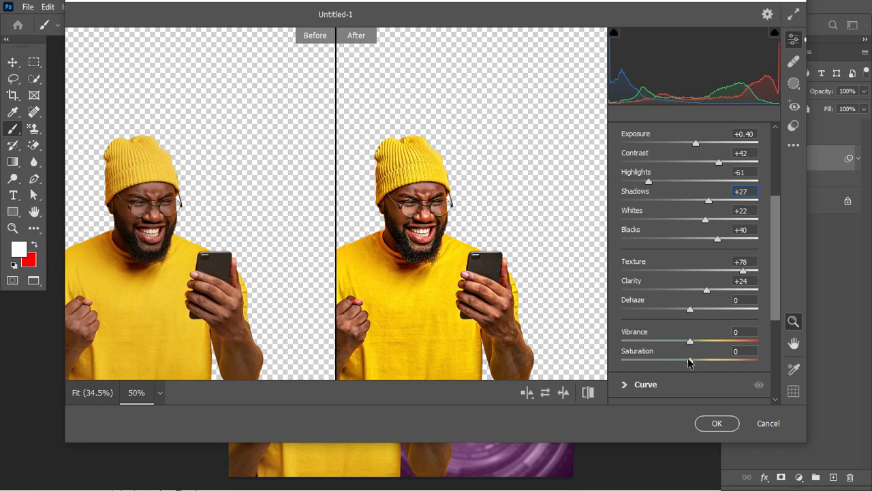
left_click_drag(688, 363, 668, 366)
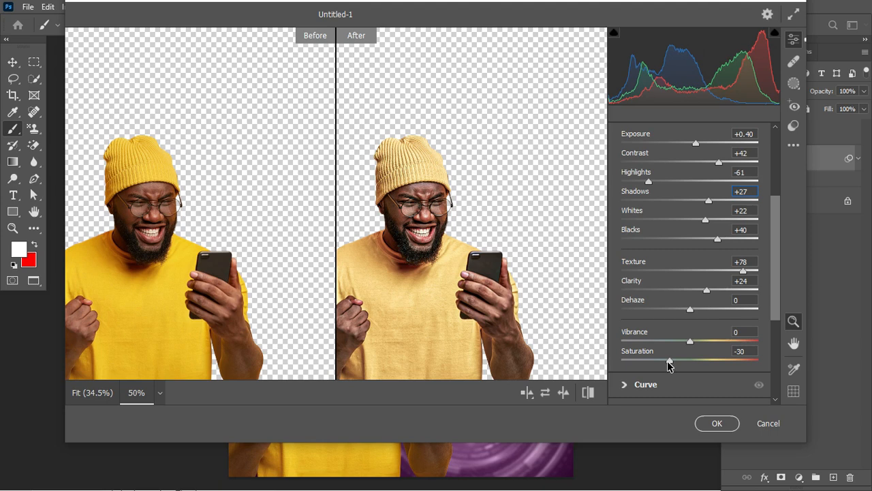
left_click(668, 366)
left_click_drag(668, 361, 662, 361)
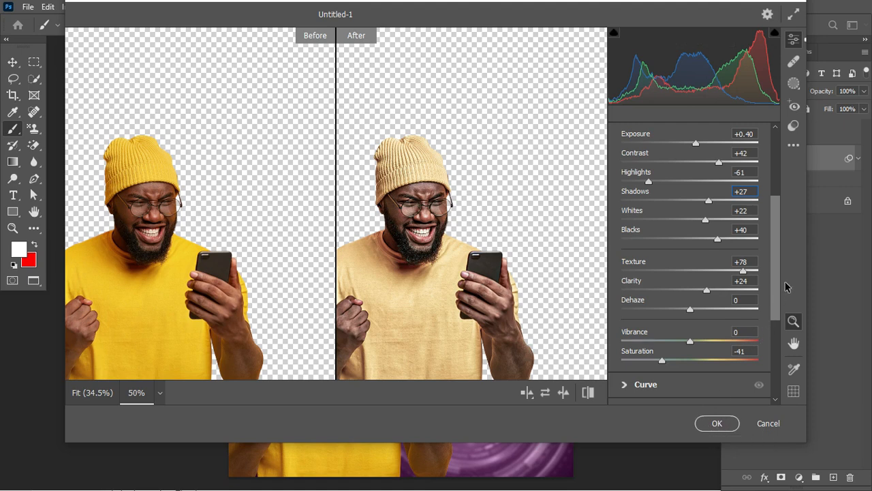
- Set the trader's sharpening to 83 and noise reduction to 12, apply the Camera Raw Filter, and collapse the layer's smart filter list
scroll(698, 378, "down", 3)
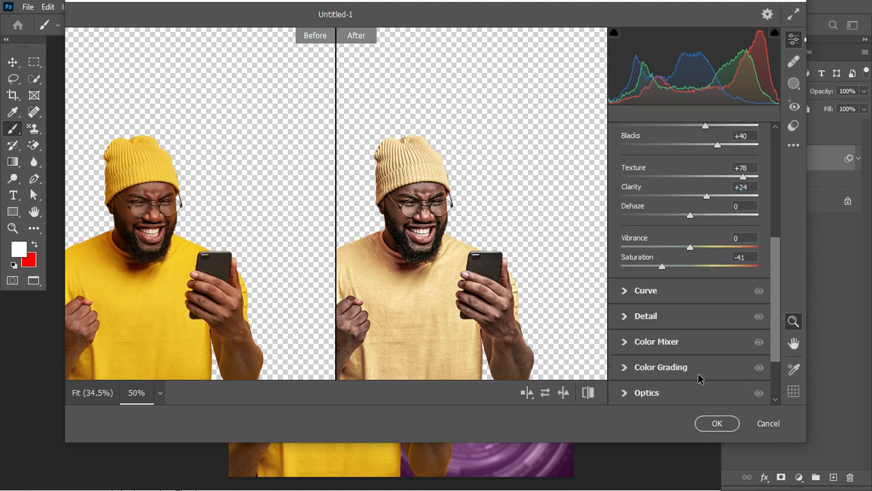
left_click(638, 316)
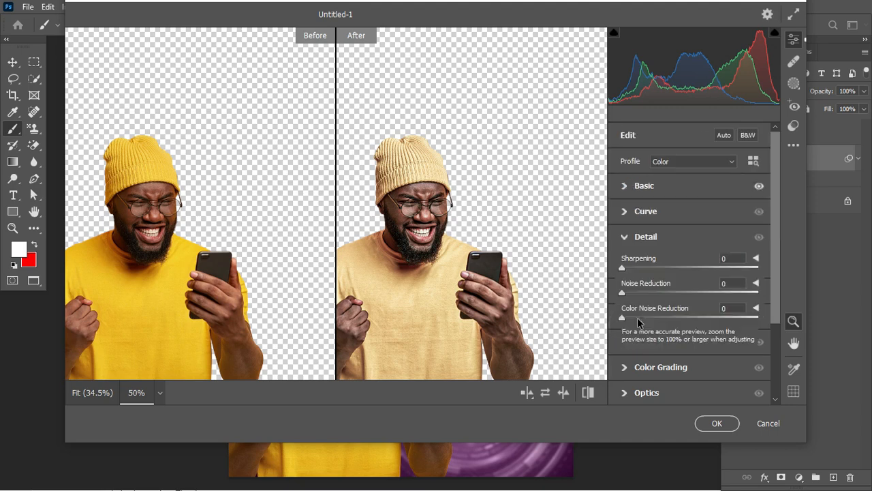
left_click(673, 269)
left_click_drag(674, 269, 696, 269)
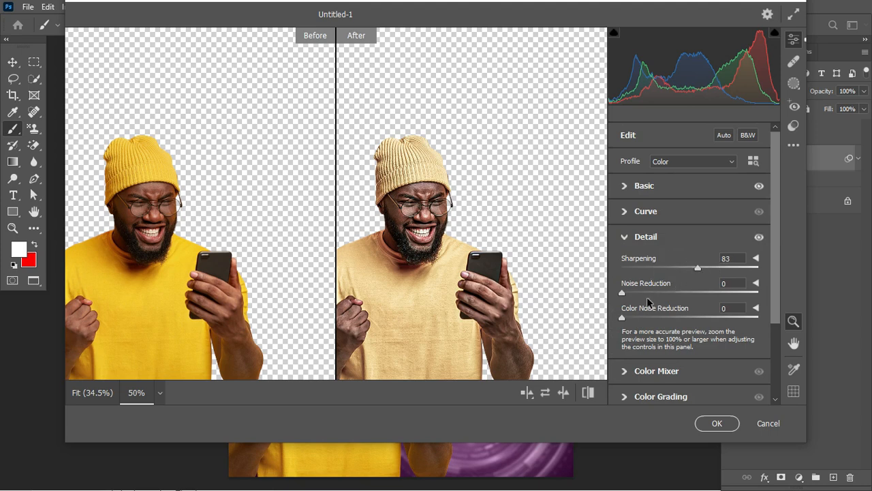
left_click(637, 293)
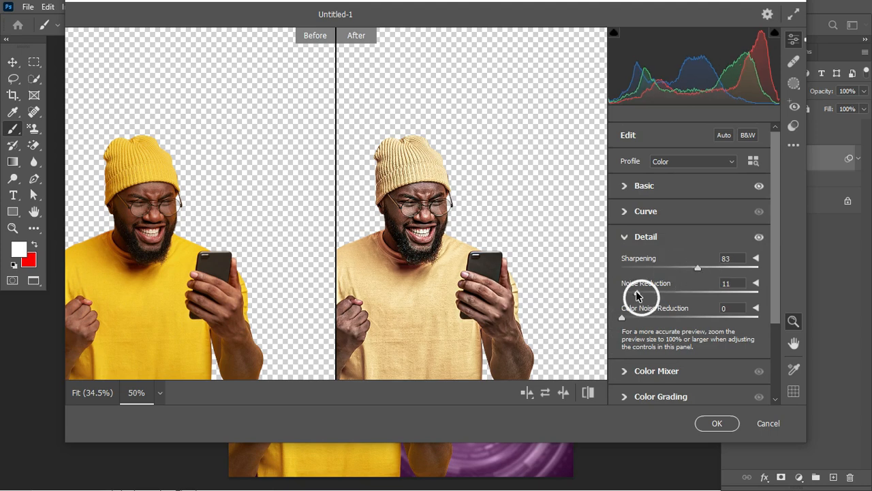
left_click_drag(637, 295, 638, 294)
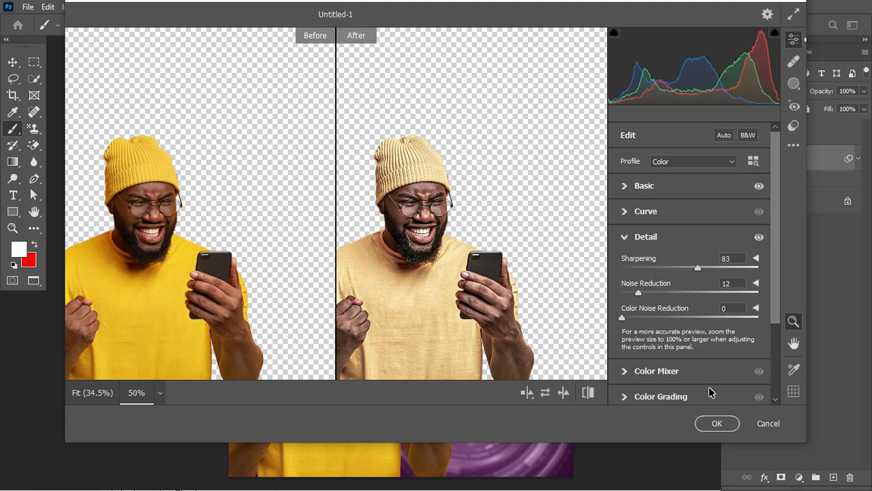
left_click(716, 423)
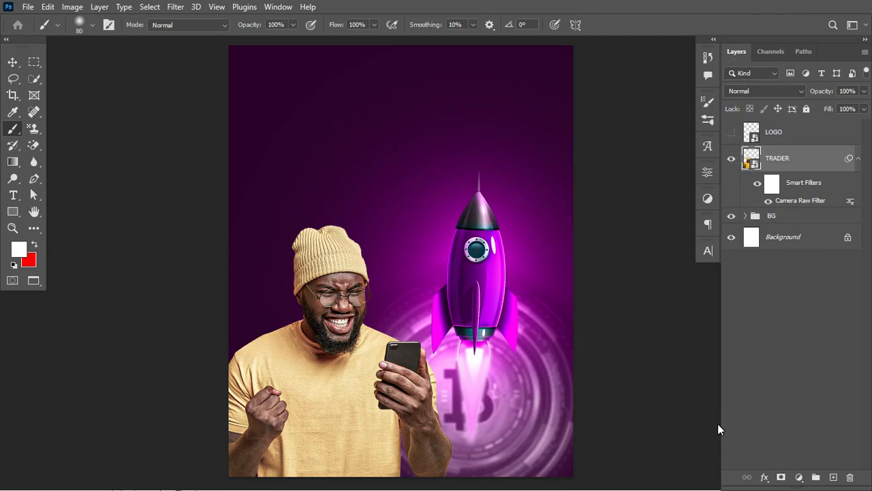
left_click(858, 158)
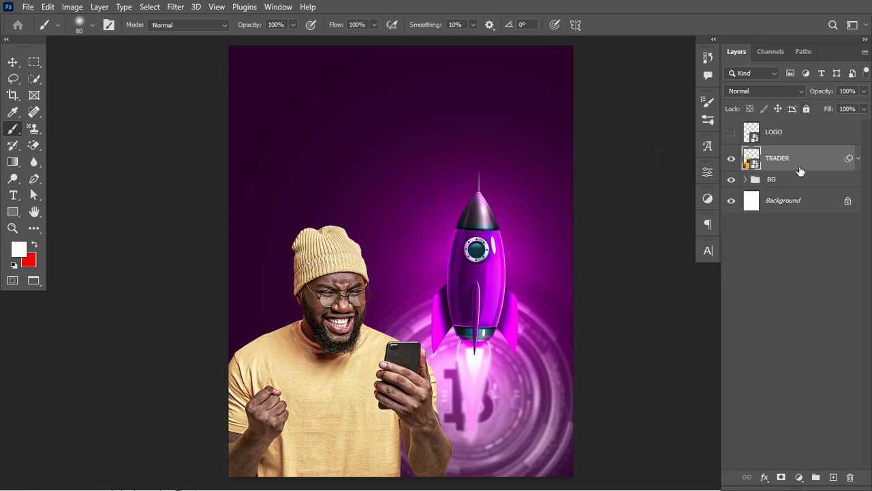
- Add a Hue/Saturation adjustment clipped to the TRADER layer and set its Yellows to hue -101 and saturation +26
left_click(797, 478)
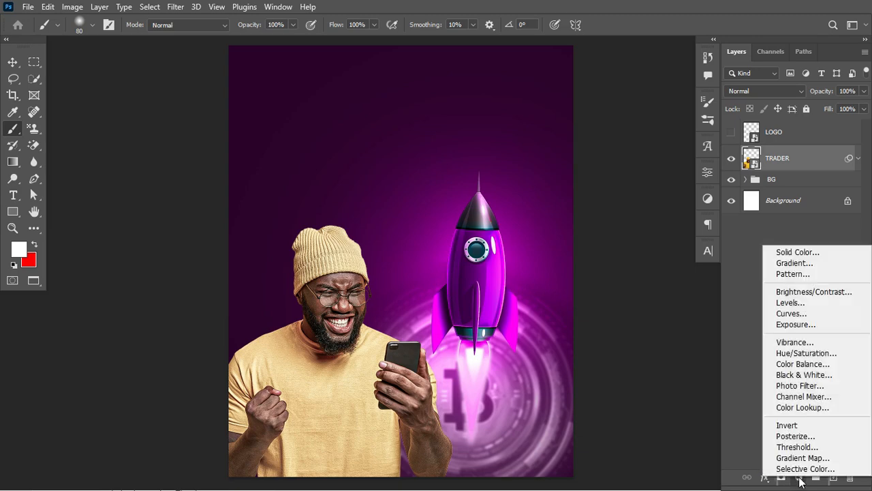
left_click(802, 353)
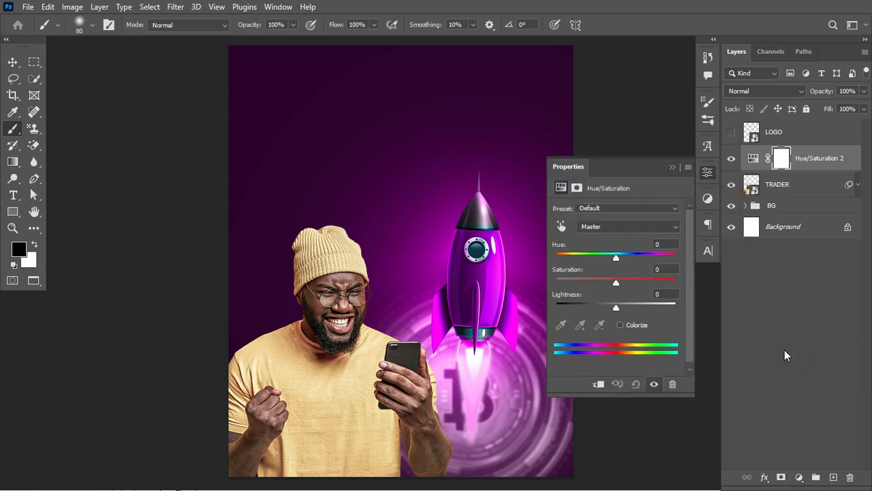
left_click(598, 385)
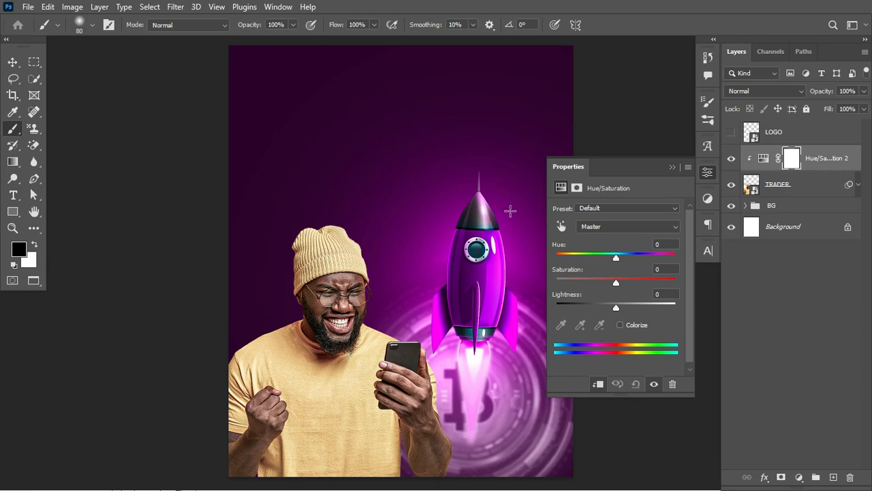
left_click(636, 230)
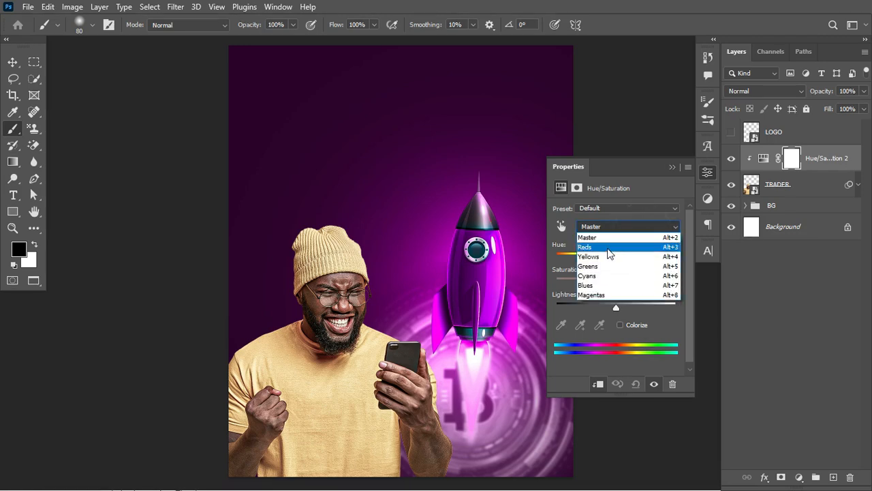
left_click(613, 259)
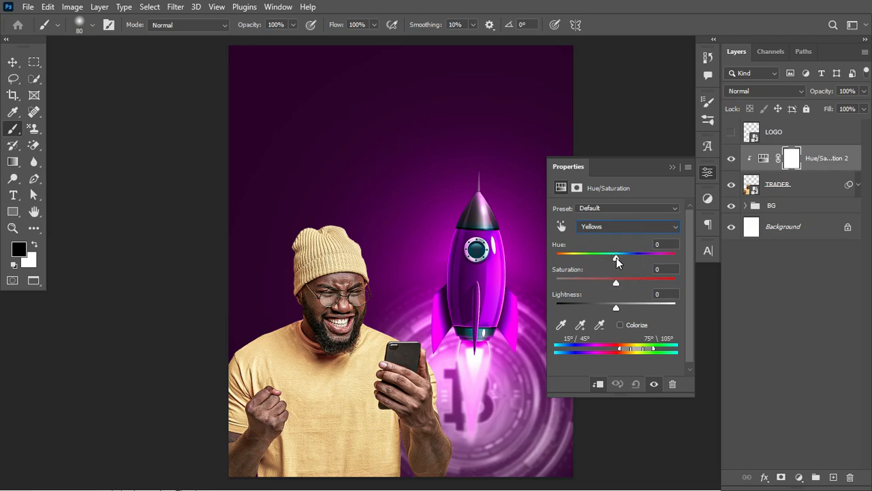
left_click_drag(616, 257, 575, 260)
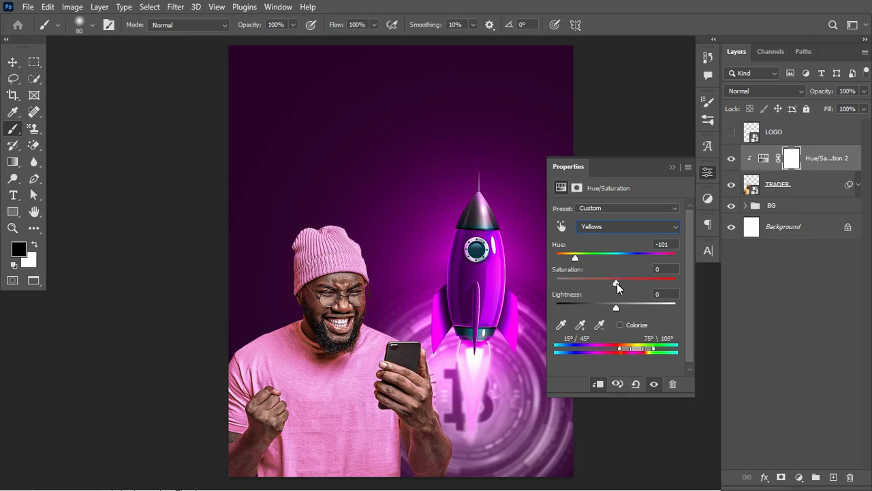
mouse_move(617, 283)
left_mouse_down()
mouse_move(668, 285)
mouse_move(615, 282)
mouse_move(633, 287)
left_mouse_up()
- Adjust the Hue/Saturation Yellows range to 8°/39° and 93°\131°, and compare the trader with and without the adjustment
mouse_move(625, 352)
left_mouse_down()
mouse_move(595, 353)
mouse_move(659, 351)
mouse_move(632, 352)
left_mouse_up()
left_click_drag(627, 350, 620, 352)
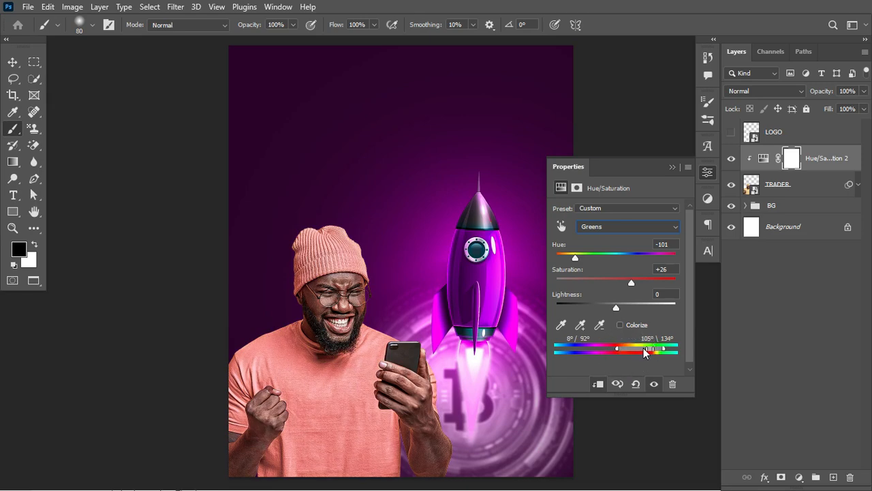
left_click_drag(645, 352, 619, 352)
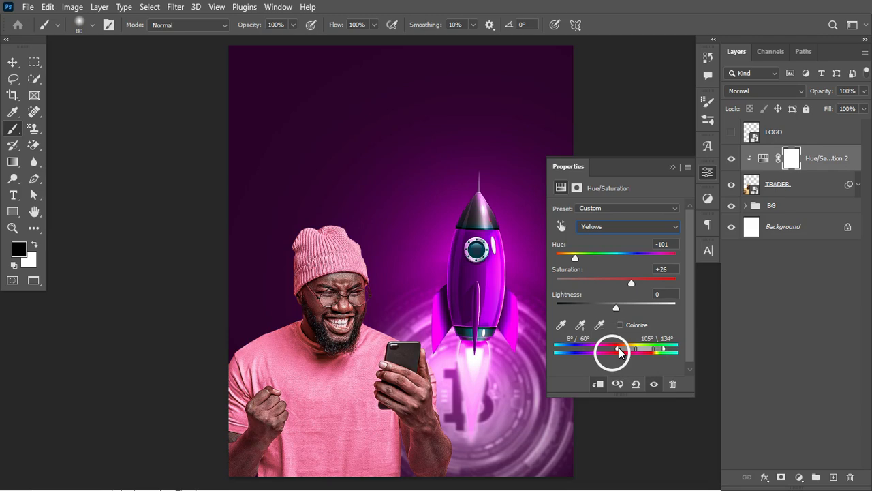
left_click_drag(635, 350, 630, 351)
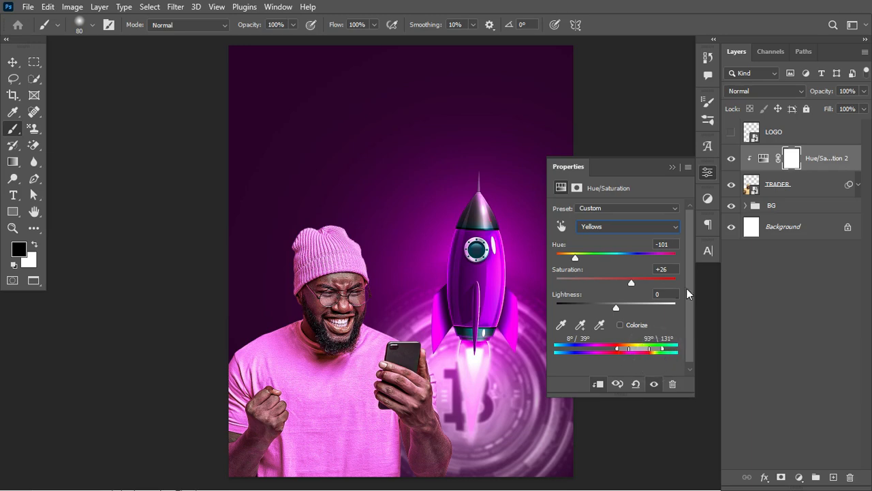
left_click(732, 159)
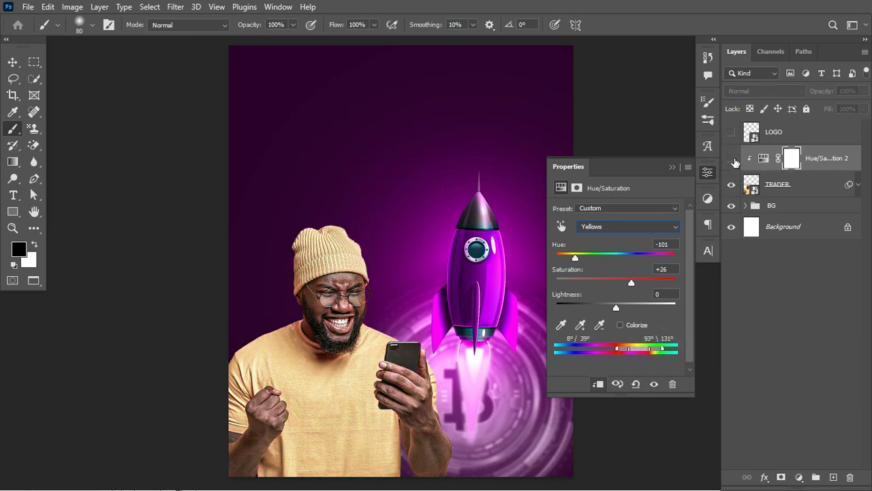
left_click(733, 160)
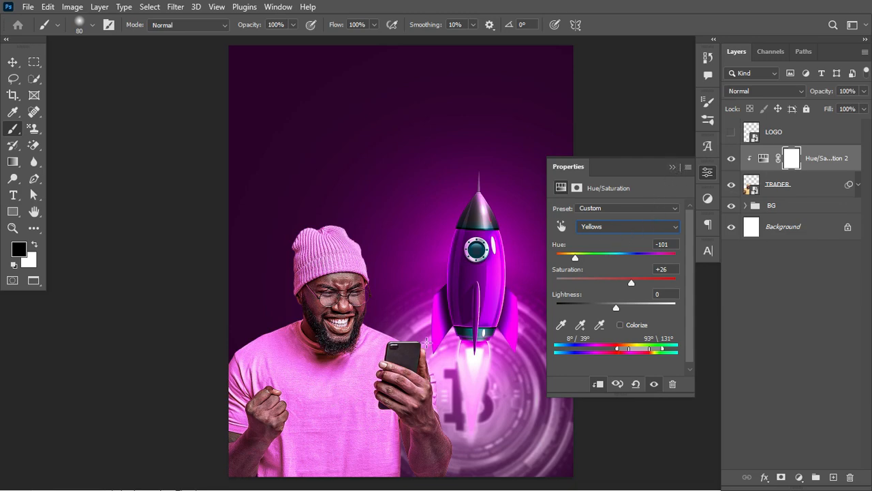
left_click(645, 228)
left_click(648, 227)
left_click(672, 167)
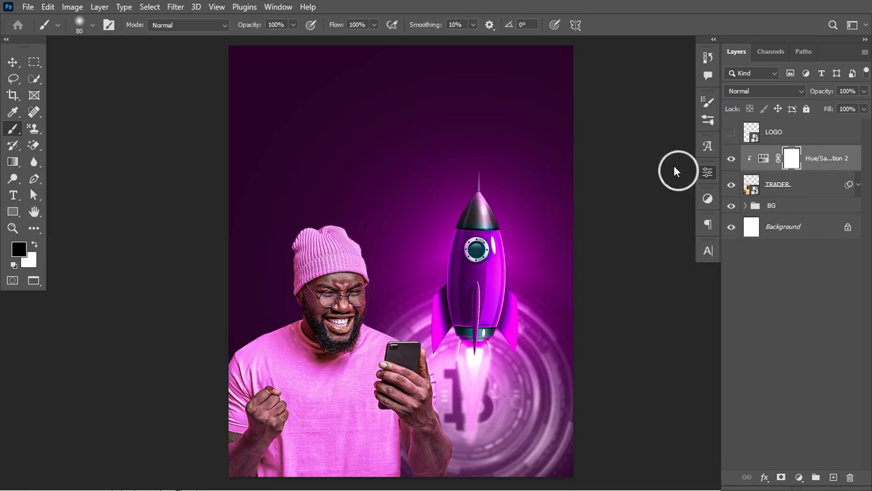
- Add a Selective Color adjustment clipped to the trader and set its Yellows to cyan -42, magenta +94 and yellow -10
left_click(801, 477)
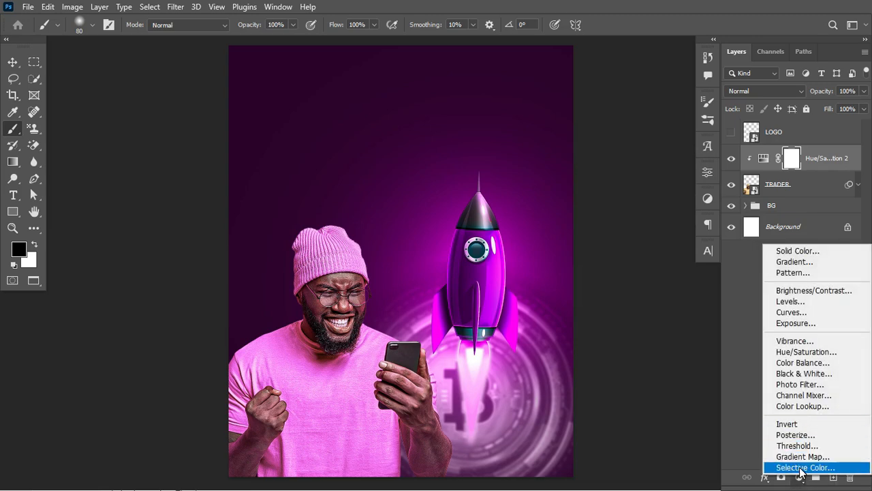
left_click(800, 470)
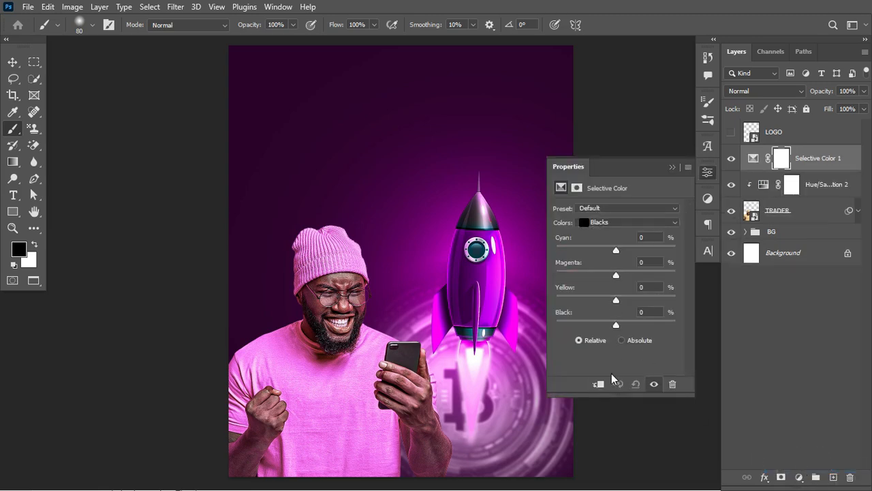
left_click(595, 385)
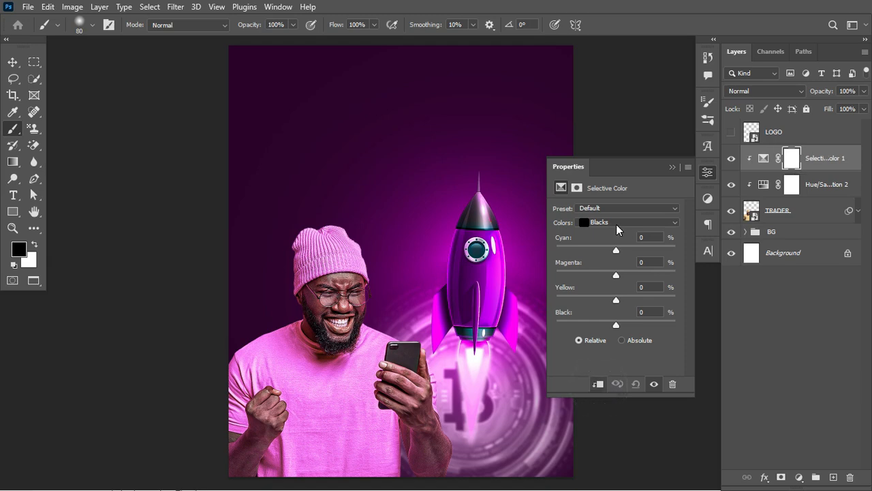
left_click(617, 229)
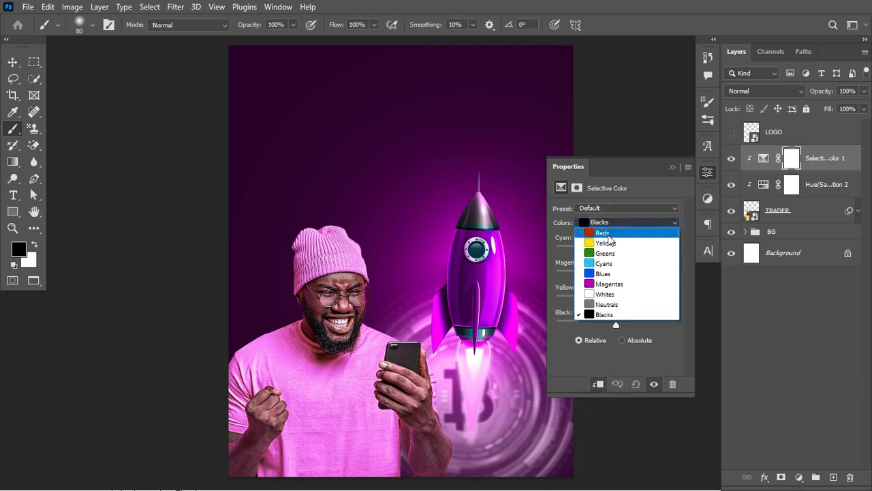
left_click(605, 245)
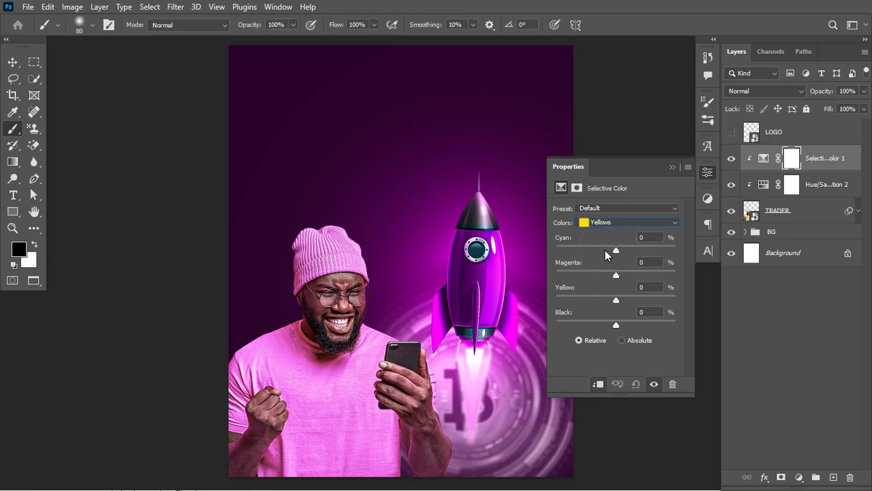
left_click_drag(618, 252, 610, 254)
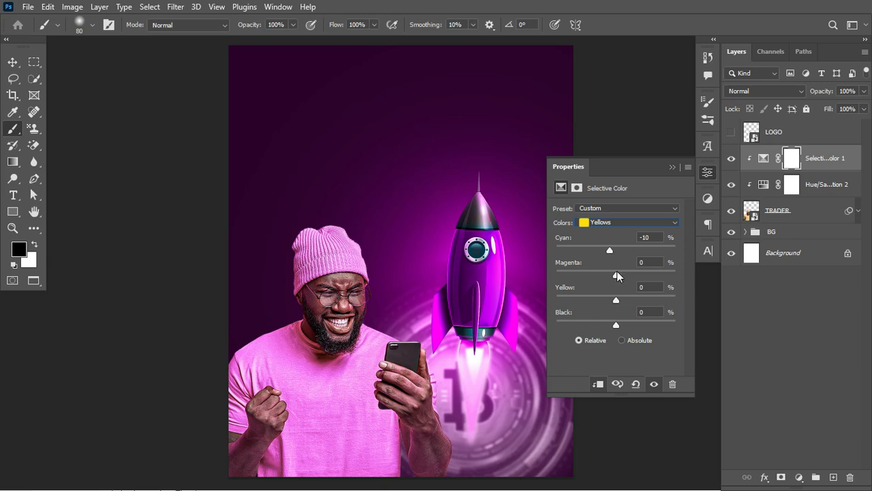
left_click_drag(608, 251, 590, 251)
left_click_drag(616, 302, 672, 276)
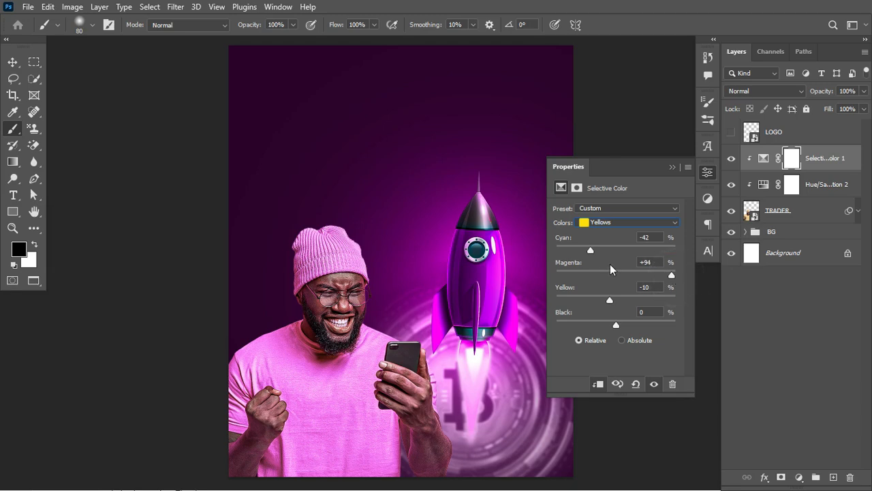
- Set the Selective Color Magentas to cyan -4, magenta +95 and yellow -53, and compare the trader with and without the adjustment
left_click(668, 230)
left_click(632, 284)
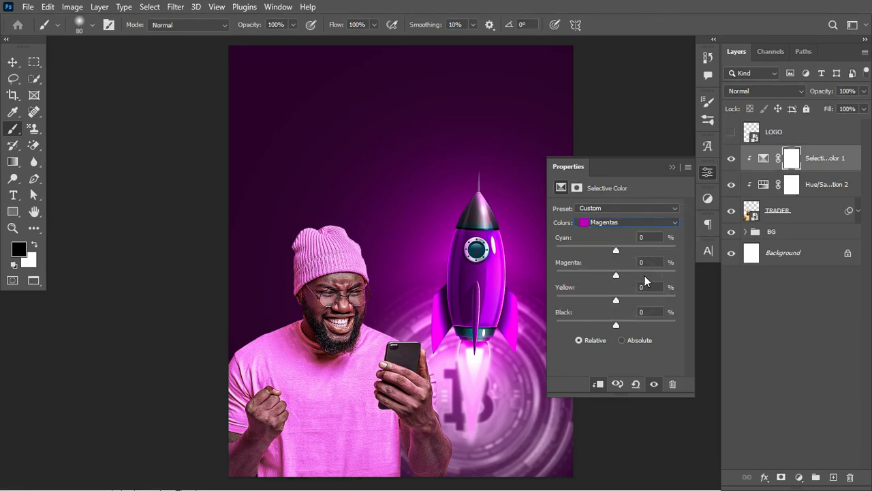
left_click_drag(616, 251, 613, 250)
left_click_drag(618, 279, 673, 276)
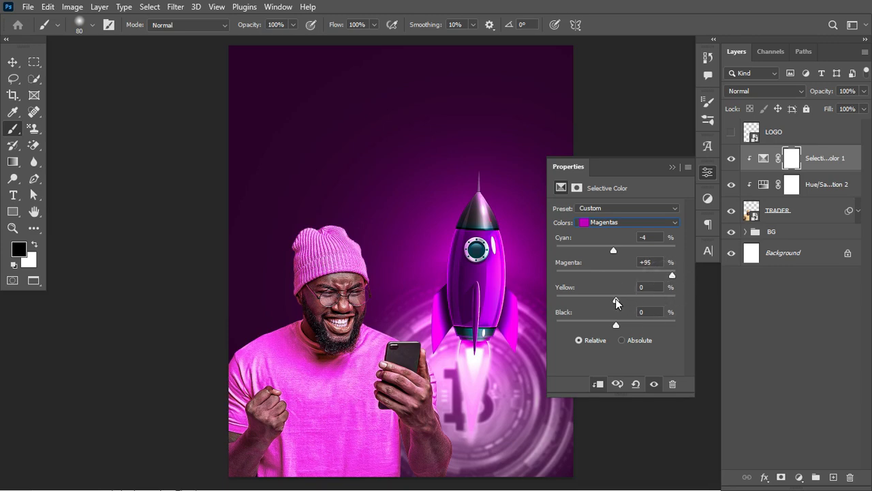
left_click_drag(616, 298, 584, 303)
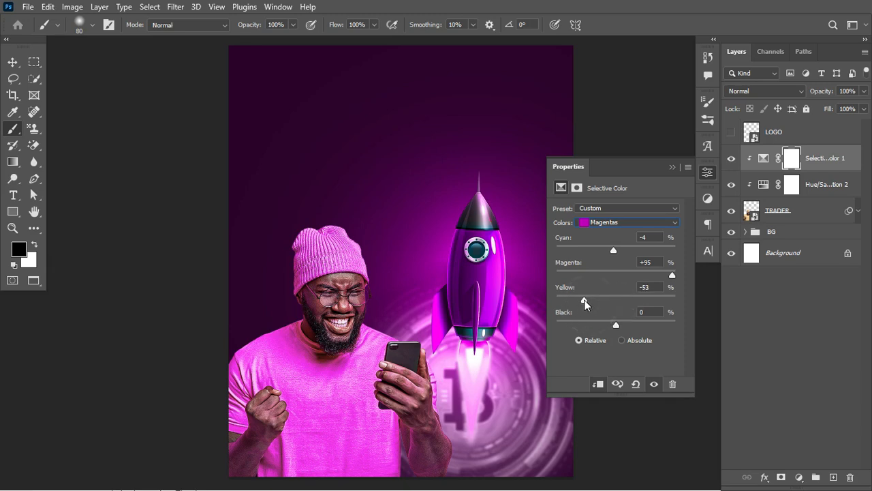
left_click(731, 164)
left_click(731, 164)
- Add a Curves adjustment clipped to the trader with a lowered white point and input 102 at output 25, and invert its mask to black
left_click(798, 477)
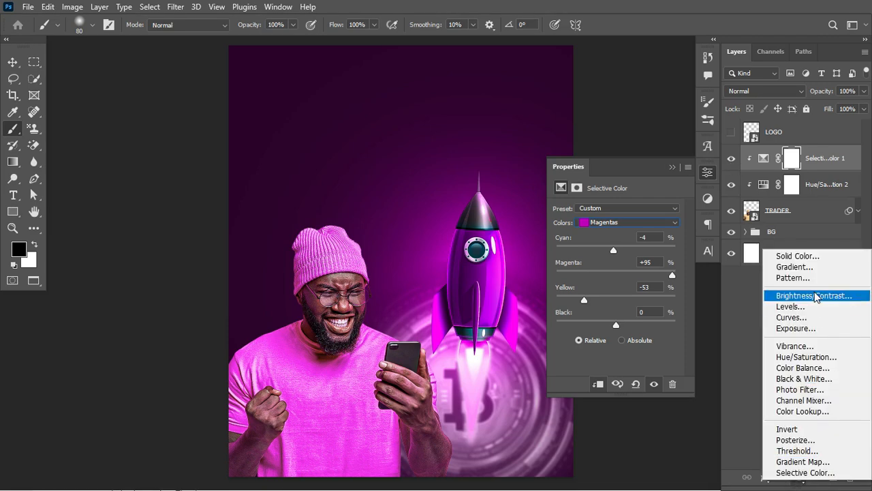
left_click(796, 318)
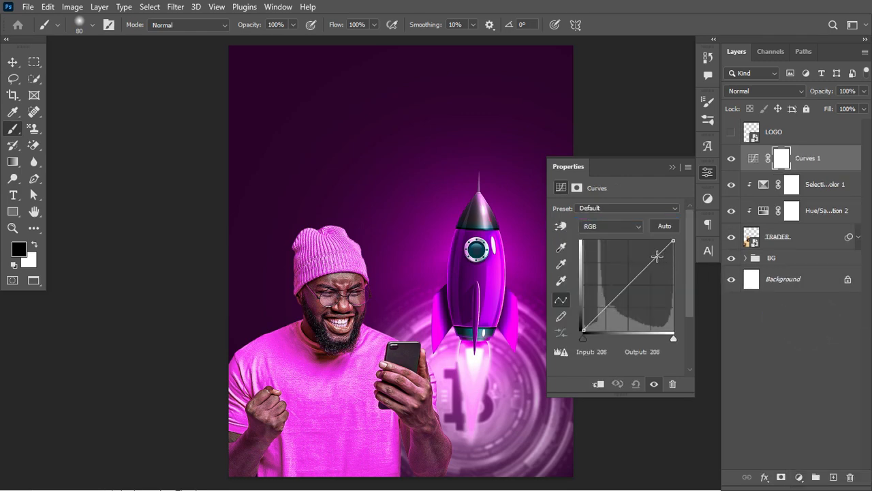
left_click(598, 384)
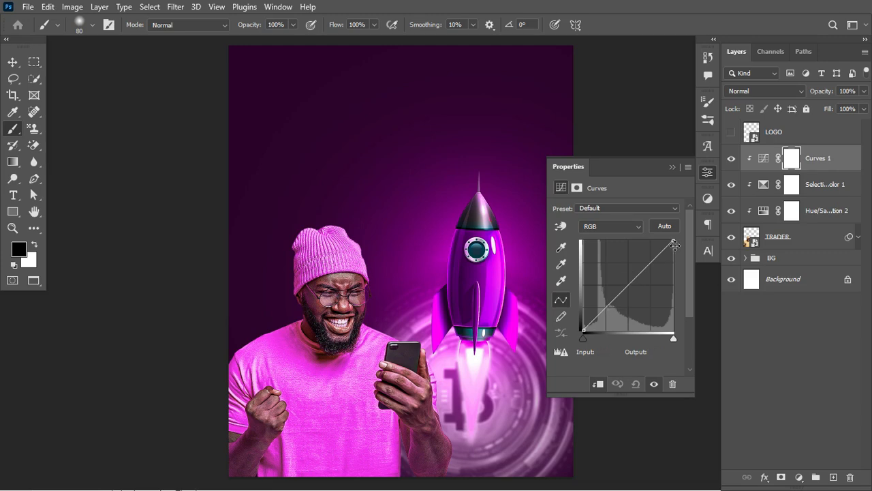
left_click_drag(672, 241, 673, 286)
left_click_drag(621, 314, 618, 321)
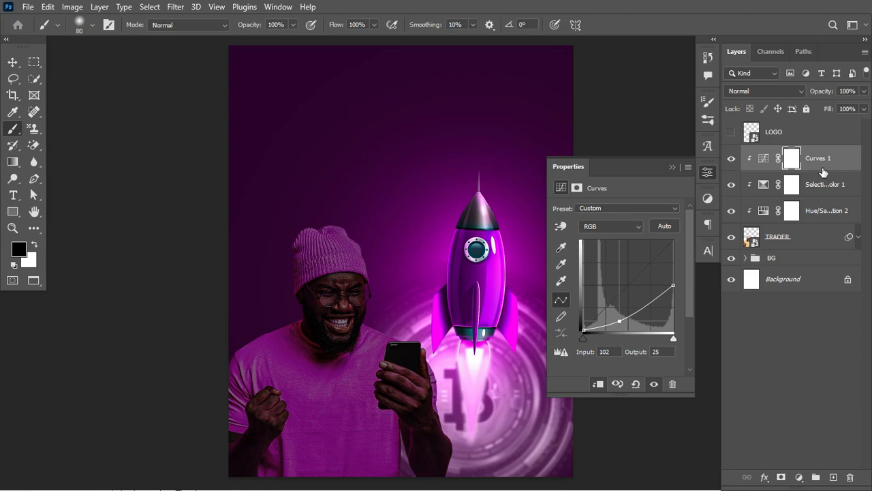
key("ctrl")
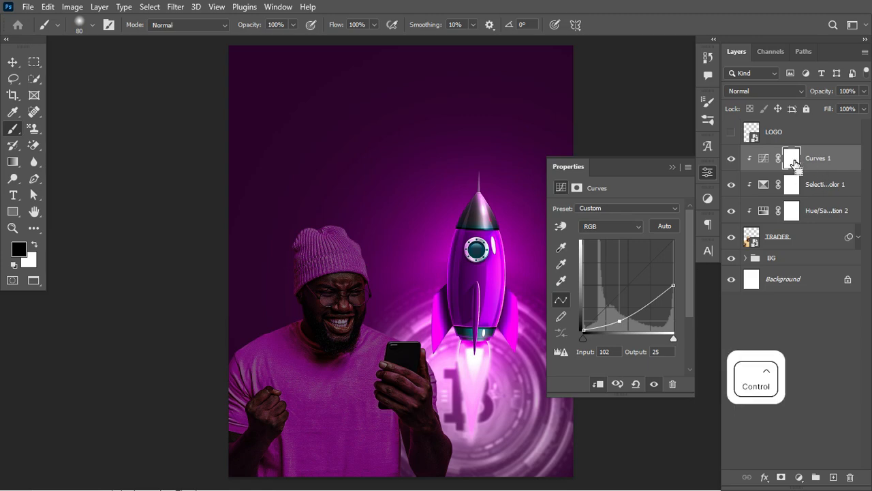
key("ctrl+i")
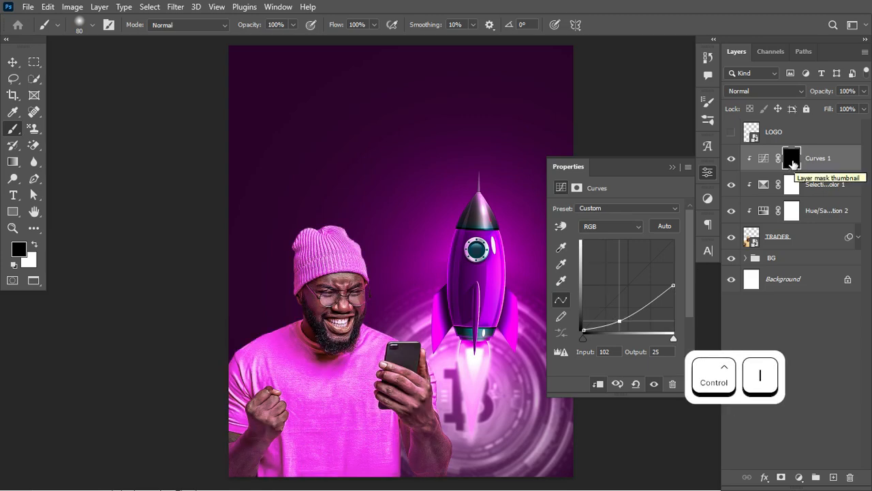
- Select the trader's pink shirt on the TRADER layer with the Quick Selection tool, excluding the raised fist and forearm
left_click(34, 80)
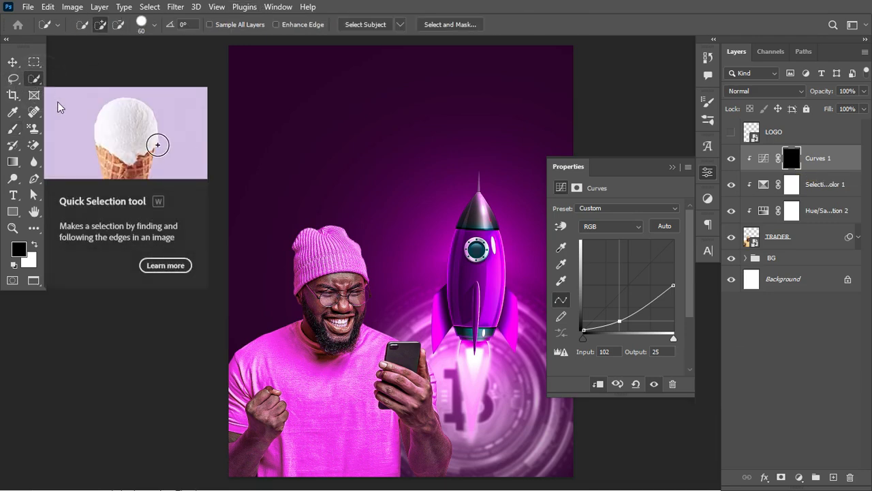
mouse_move(315, 386)
left_mouse_down()
mouse_move(301, 363)
mouse_move(269, 359)
left_mouse_up()
left_click(776, 240)
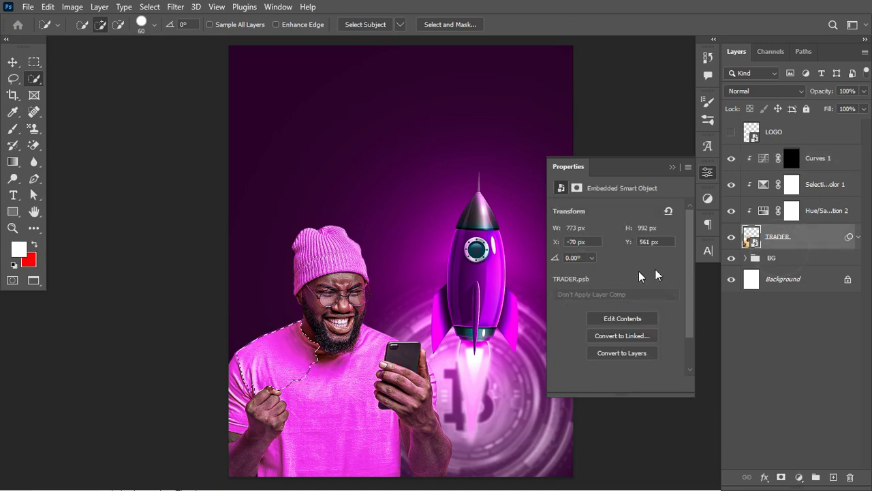
mouse_move(324, 419)
left_mouse_down()
mouse_move(325, 446)
mouse_move(276, 462)
left_mouse_up()
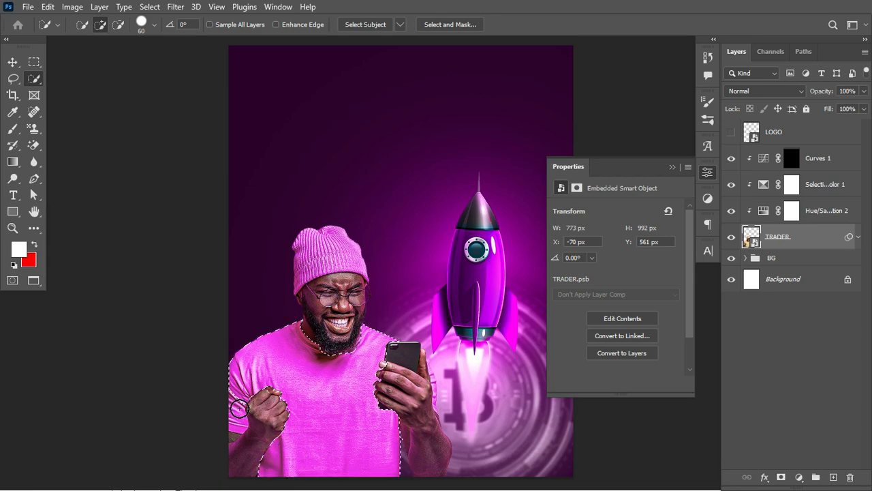
left_click_drag(238, 408, 235, 425)
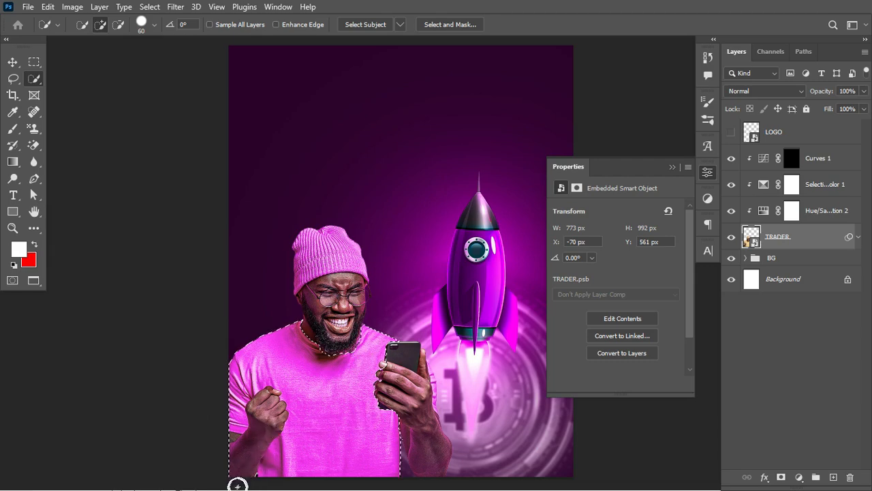
left_click(242, 464, "alt")
mouse_move(247, 454)
left_mouse_down()
mouse_move(266, 420)
mouse_move(256, 451)
mouse_move(261, 405)
mouse_move(247, 390)
left_mouse_up()
- Refine the shirt selection's edge around the raised fist with subtracting Quick Selection strokes at brush size 30 and the Lasso
key("ctrl+plus")
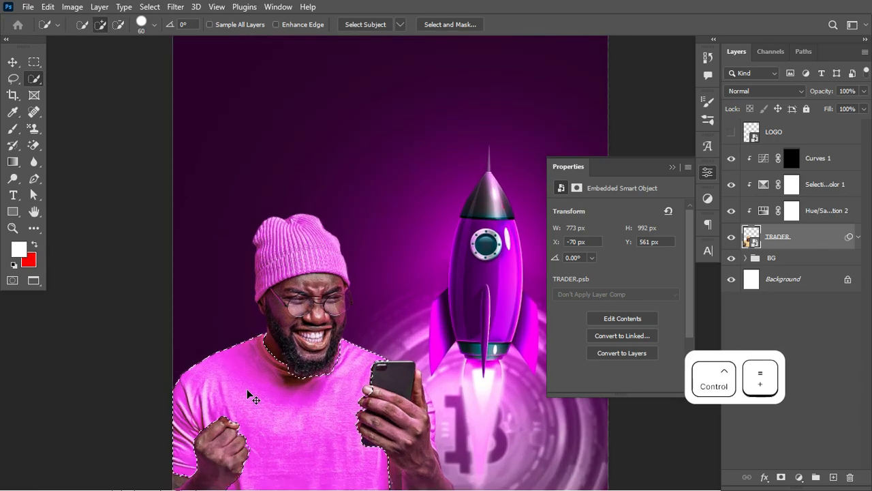
key("ctrl+plus")
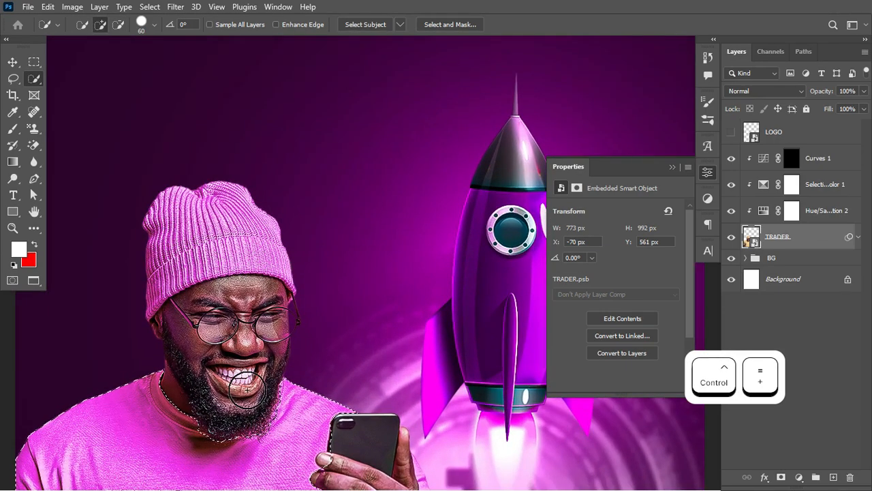
key("ctrl+plus")
key("ctrl+plus")
scroll(247, 389, "down", 1)
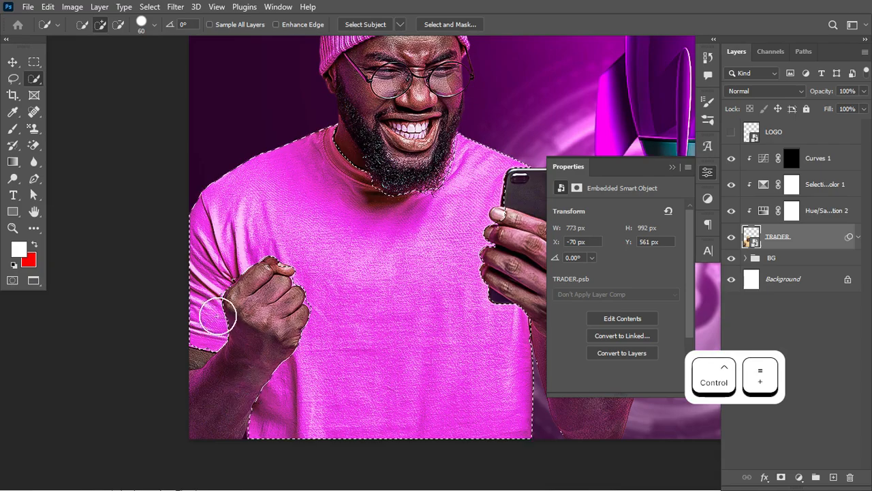
left_click(220, 271, "alt")
key("ctrl+plus")
key("ctrl+plus")
scroll(329, 277, "left", 2)
key("bracketleft")
key("bracketleft")
key("bracketleft")
left_click(272, 273, "alt")
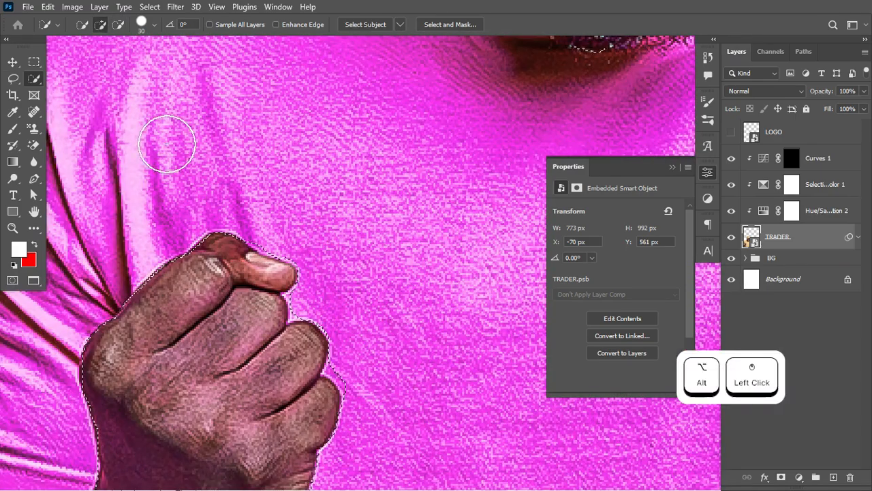
left_click(13, 79)
mouse_move(299, 263)
left_mouse_down()
mouse_move(314, 276)
mouse_move(293, 319)
left_mouse_up()
scroll(263, 148, "down", 3)
key("ctrl+minus")
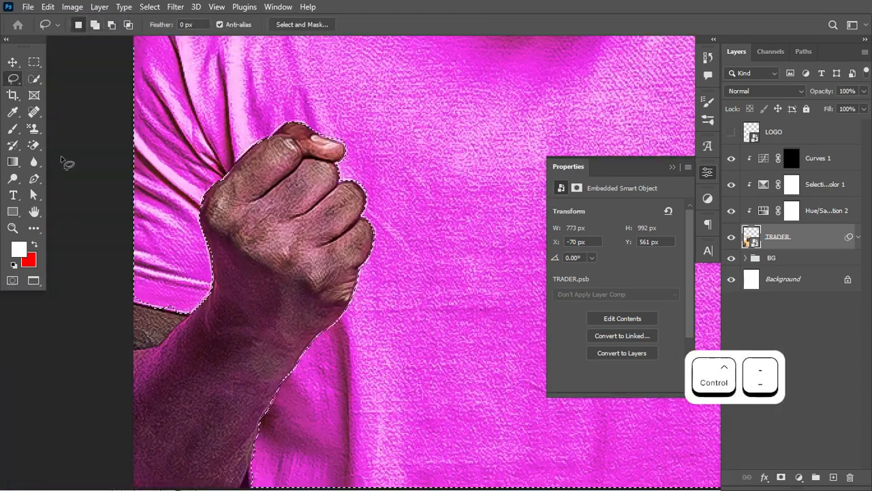
- Add the sleeve beside the phone hand to the selection and trim away the background and hand with Quick Selection and Lasso
left_click(34, 78)
scroll(375, 422, "right", 5)
scroll(308, 259, "up", 4)
left_click(302, 238, "alt")
left_click(457, 252)
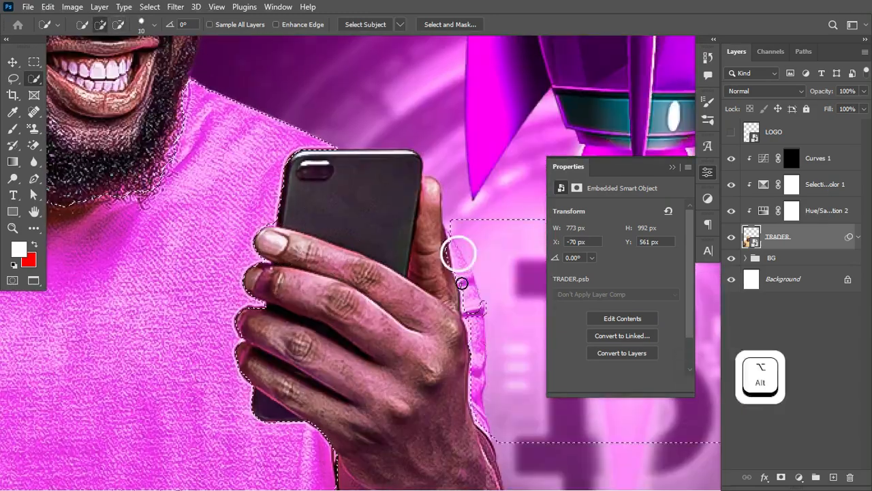
left_click(457, 326, "alt")
key("ctrl+plus")
key("l")
mouse_move(482, 370)
left_mouse_down()
mouse_move(501, 338)
mouse_move(481, 341)
left_mouse_up()
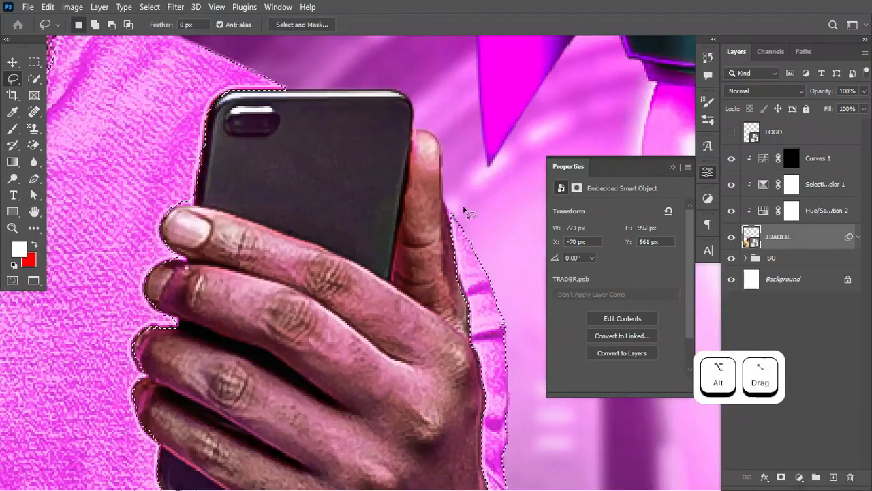
- Extend the selection to the beanie and clean up the sleeve hem beside the raised forearm with Quick Selection and Lasso
key("ctrl+minus")
key("ctrl+minus")
key("ctrl+minus")
key("ctrl+plus")
left_click(34, 79)
scroll(275, 62, "up", 2)
key("ctrl+plus")
left_click_drag(170, 399, 359, 263)
left_click(130, 425, "alt")
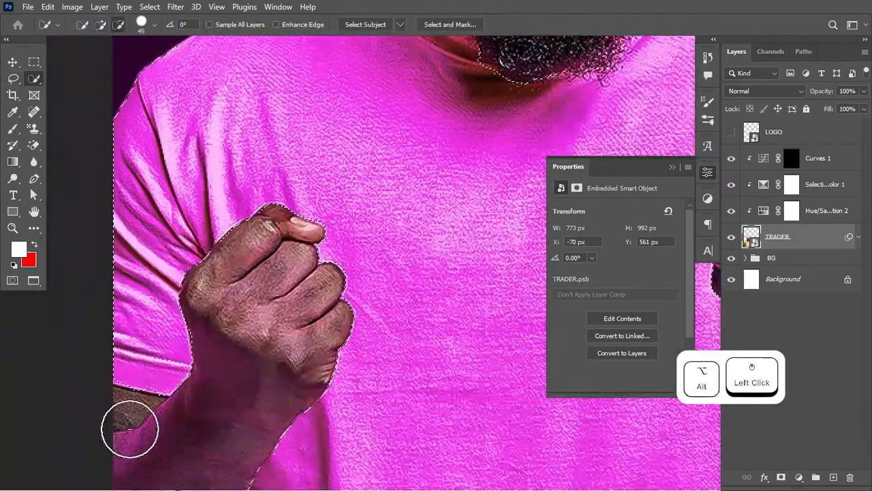
key("l")
mouse_move(118, 375)
left_mouse_down()
mouse_move(135, 399)
mouse_move(169, 383)
mouse_move(146, 362)
left_mouse_up()
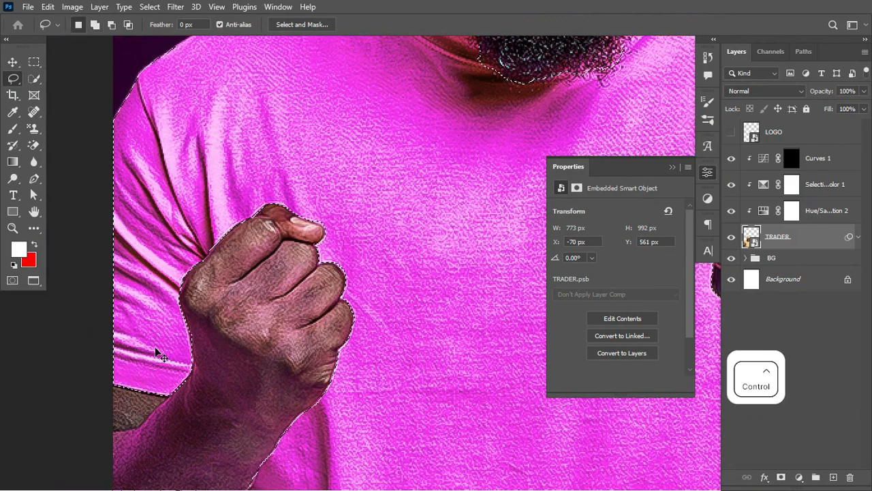
key("ctrl+minus")
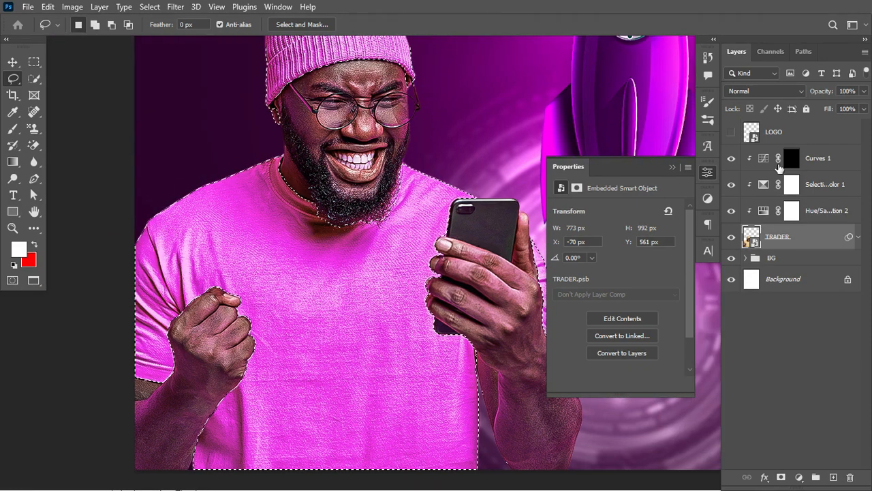
- Fill the selected shirt and beanie area with white on the Curves 1 mask and deselect
left_click(791, 163)
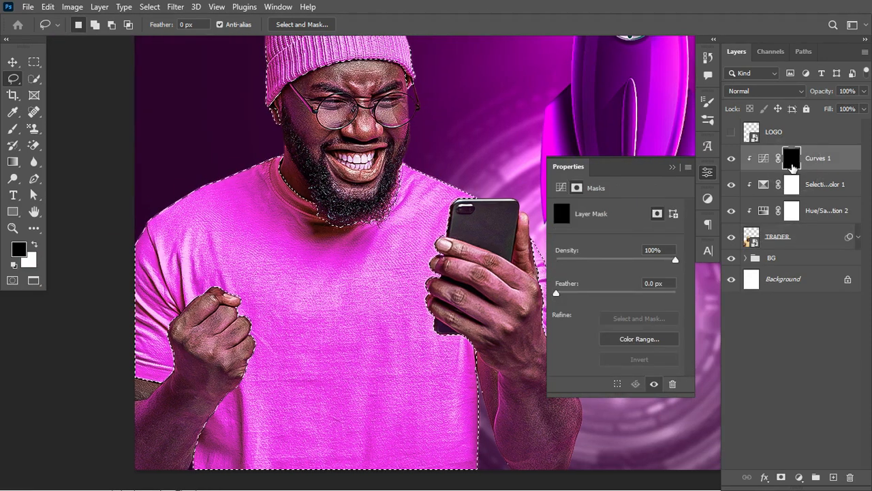
key("alt+BackSpace")
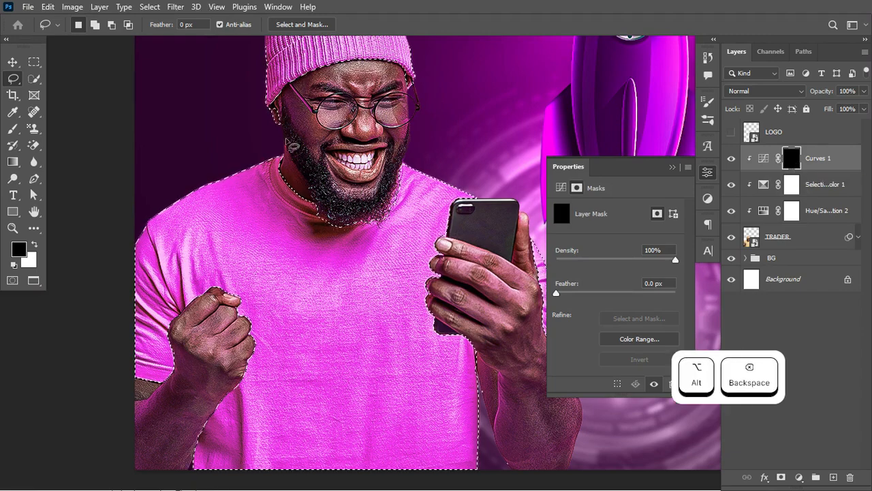
left_click(37, 246)
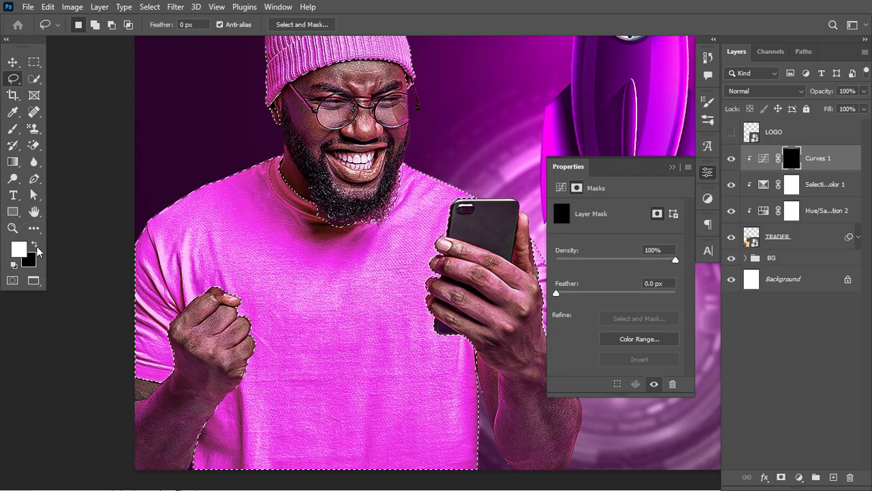
key("alt+BackSpace")
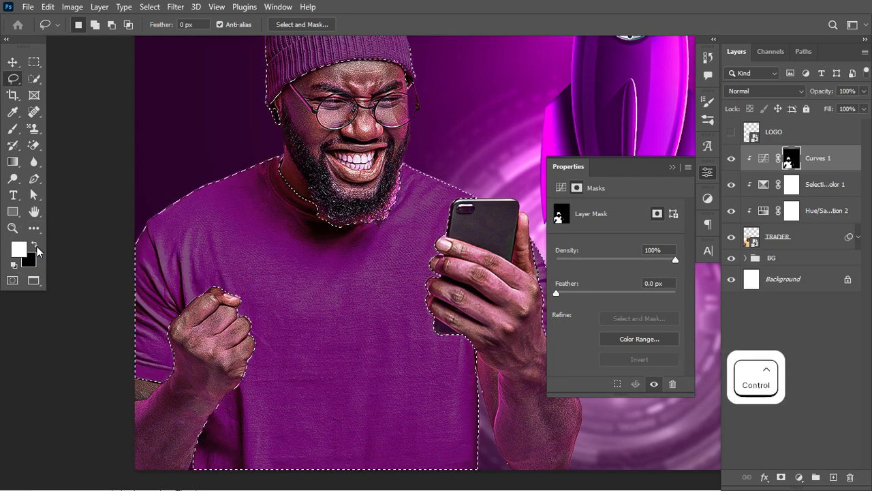
key("ctrl+minus")
key("ctrl+minus")
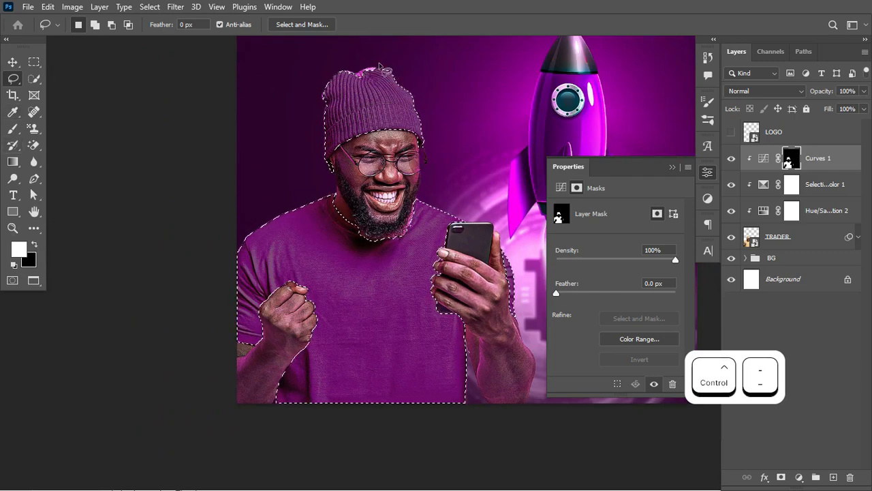
key("ctrl+d")
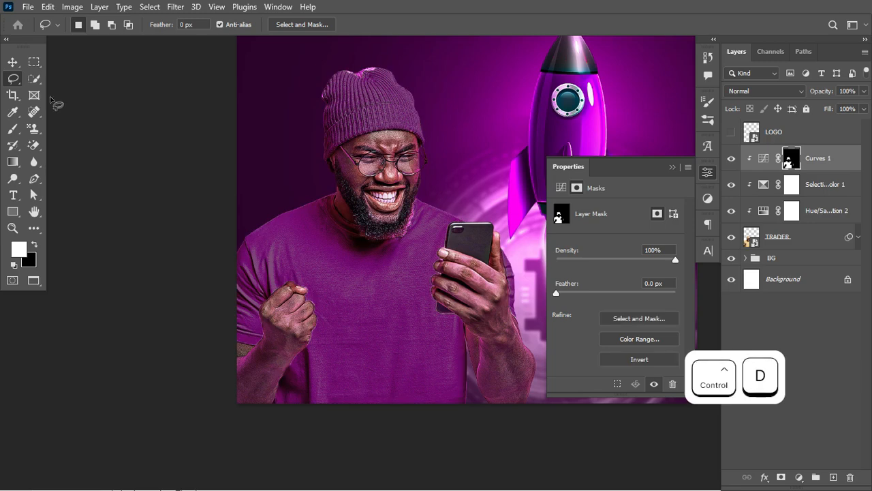
- Paint white on the Curves 1 mask over the missed beanie top and beard edge, using 41% flow and brush size 20 at the beard
left_click(12, 128)
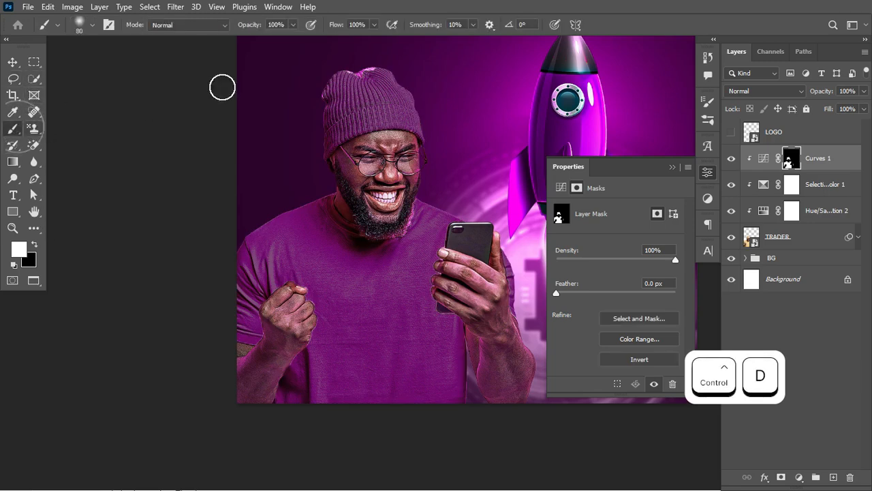
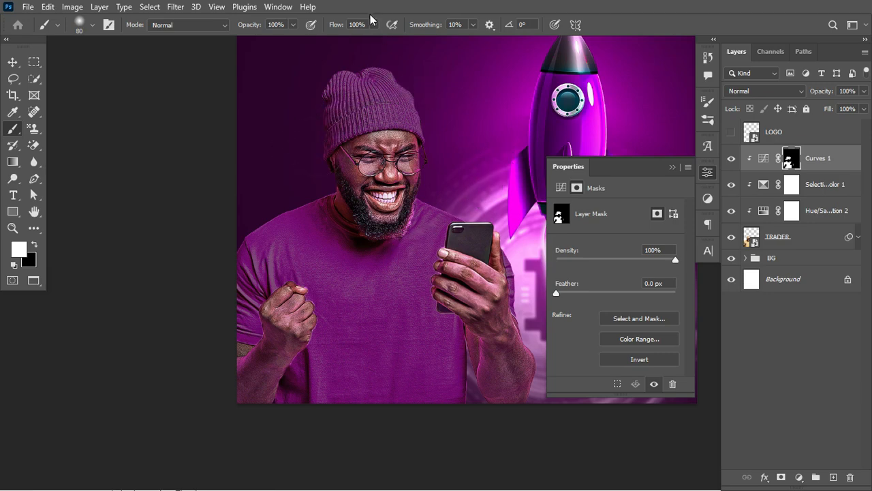
left_click_drag(340, 31, 322, 31)
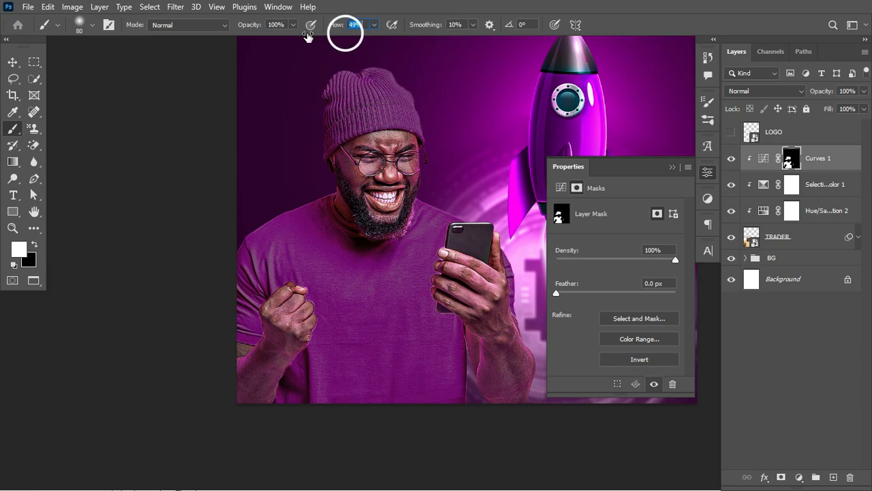
key("ctrl+plus")
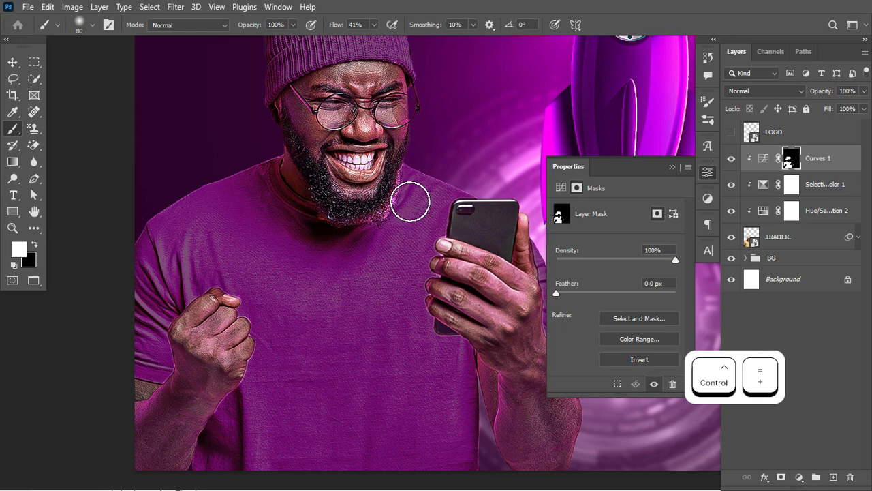
key("bracketleft")
key("bracketleft")
key("bracketleft")
key("bracketleft")
key("bracketleft")
key("bracketleft")
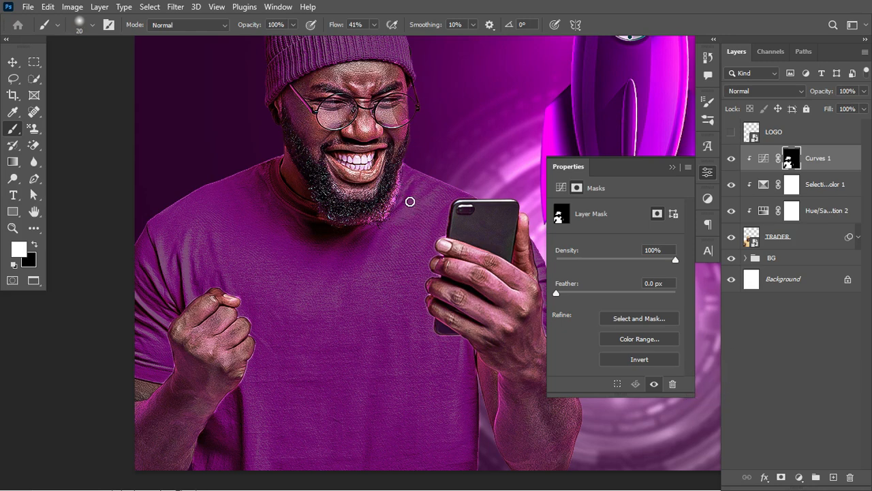
mouse_move(402, 170)
left_mouse_down()
mouse_move(380, 221)
mouse_move(362, 223)
mouse_move(389, 214)
mouse_move(366, 221)
mouse_move(324, 214)
mouse_move(370, 224)
mouse_move(347, 226)
mouse_move(351, 219)
left_mouse_up()
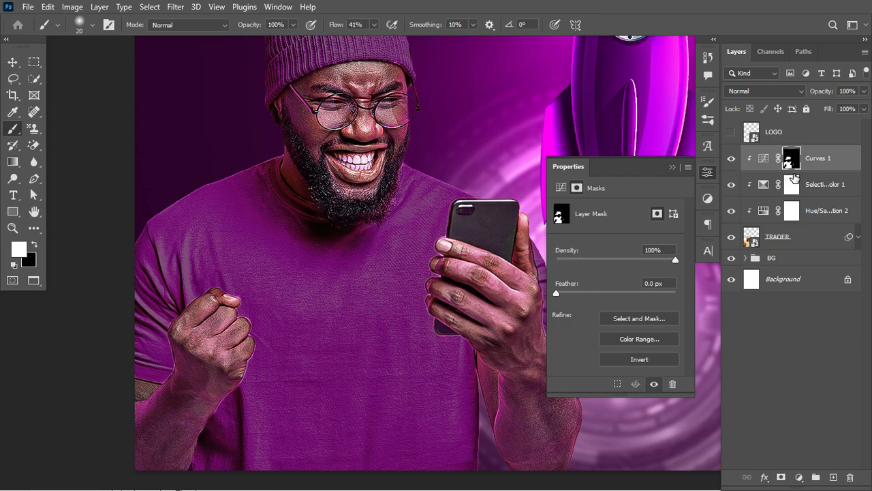
key("ctrl+minus")
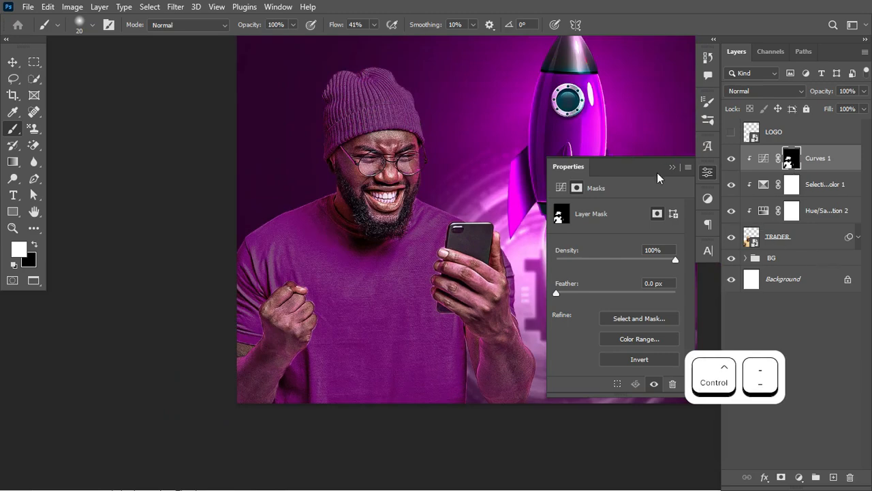
- Add a Solid Color fill layer in bright violet #de4ffd above the Curves 1 adjustment
left_click(671, 168)
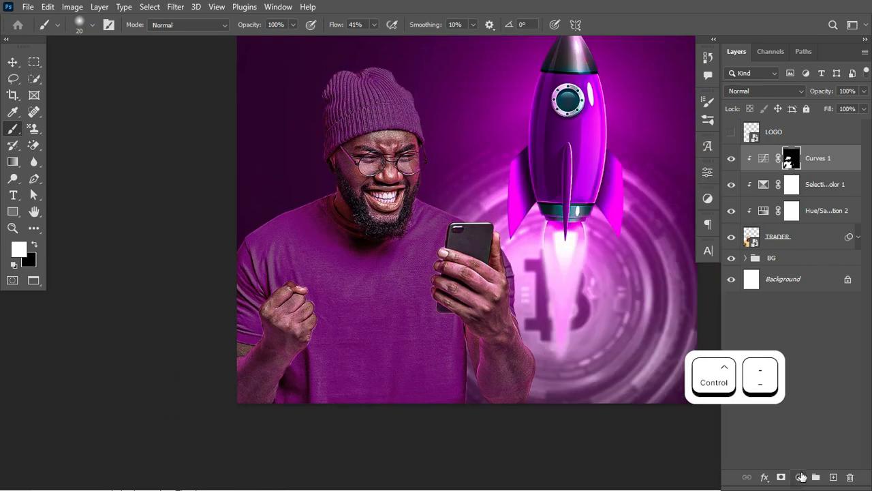
left_click(800, 477)
left_click(789, 250)
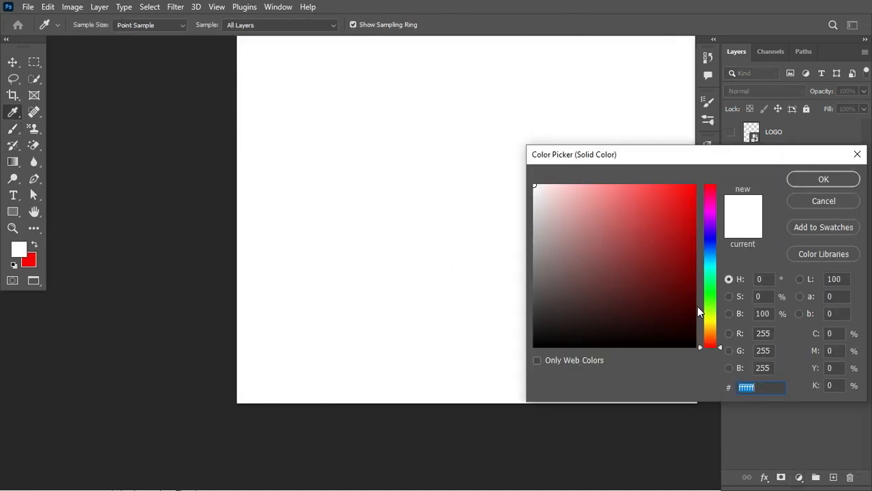
left_click_drag(712, 302, 712, 221)
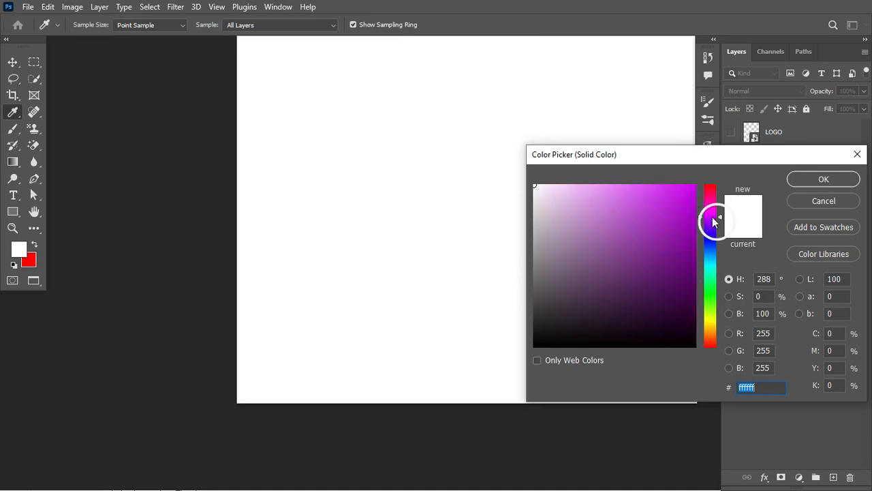
left_click_drag(630, 189, 642, 186)
left_click_drag(710, 221, 711, 216)
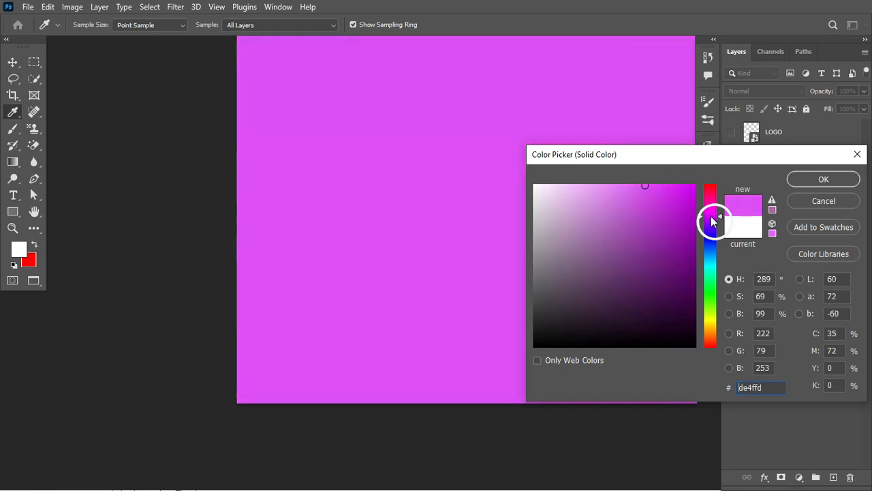
left_click(801, 180)
- Clip the violet color fill layer to the trader and make its layer mask active
left_click(784, 162)
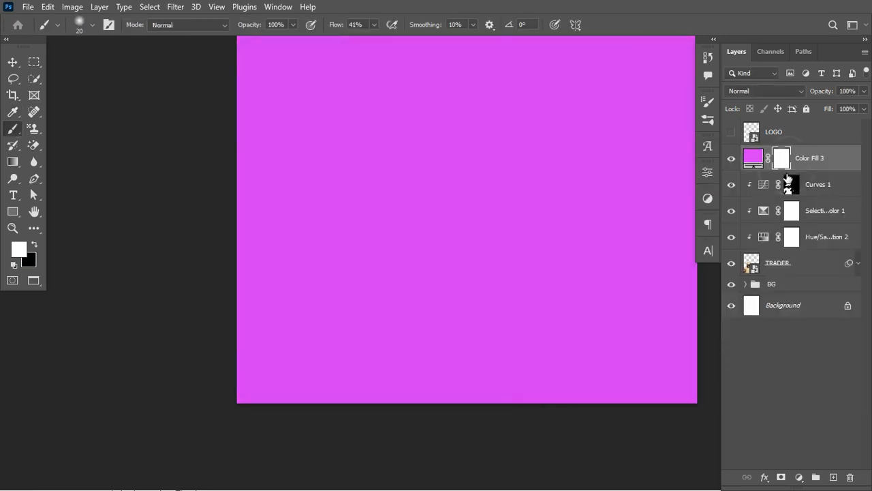
right_click(837, 160)
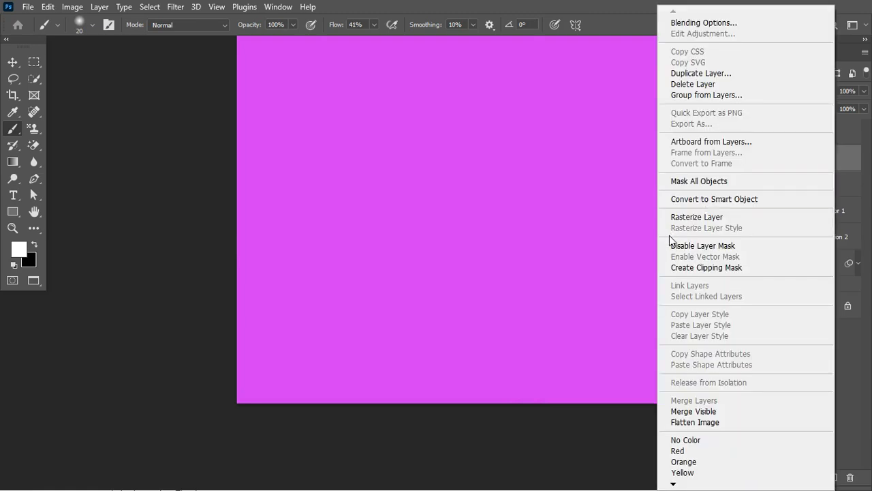
left_click(707, 267)
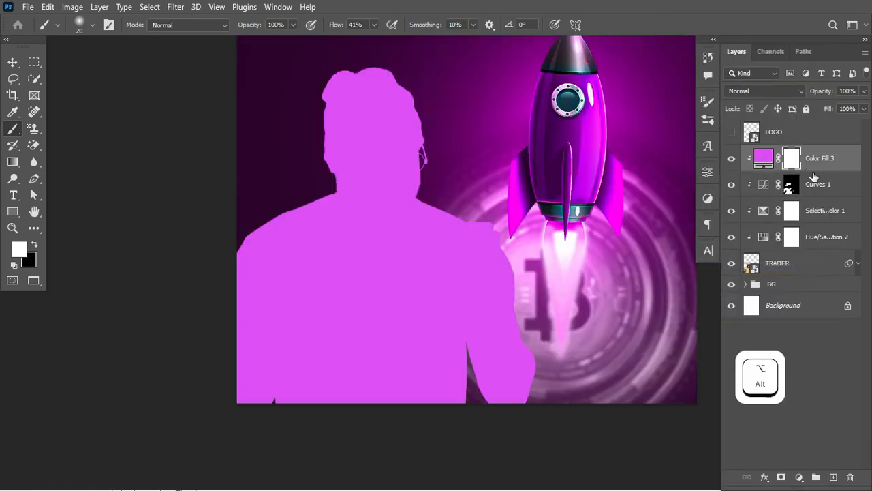
left_click(797, 164)
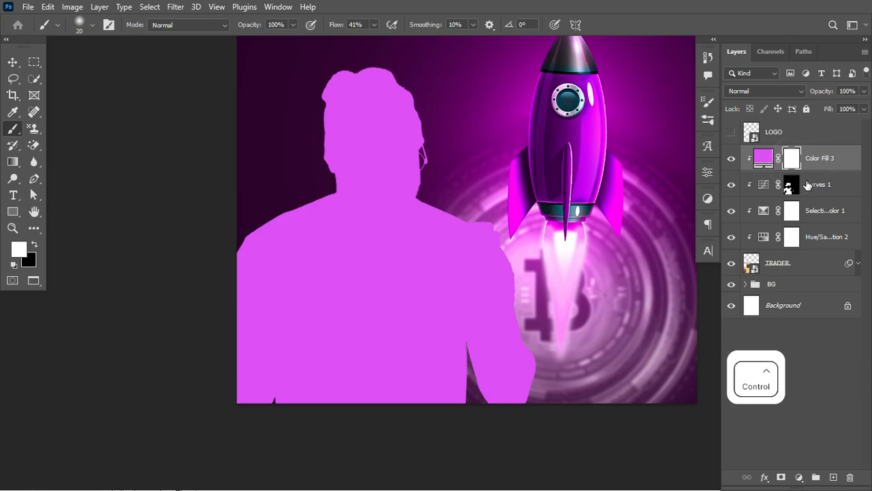
- Invert the violet fill's layer mask, then replace it with a copy of the Curves 1 clothes mask
key("ctrl+i")
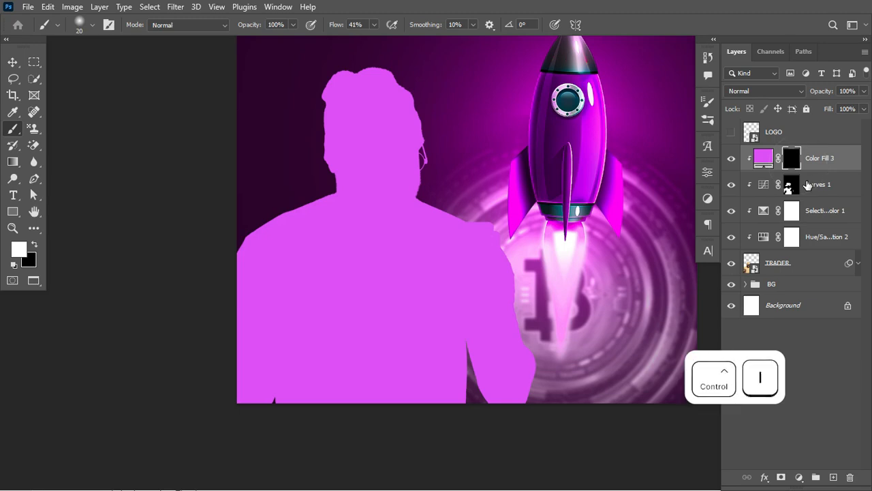
left_click(789, 186)
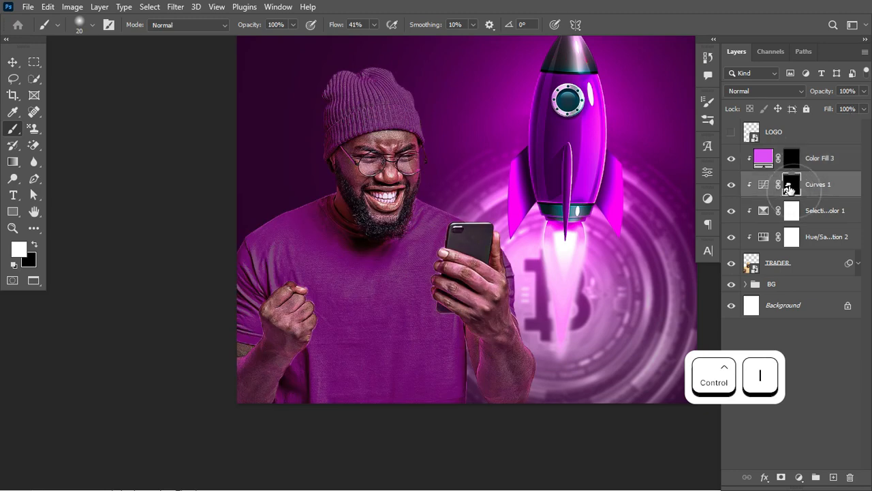
key("alt")
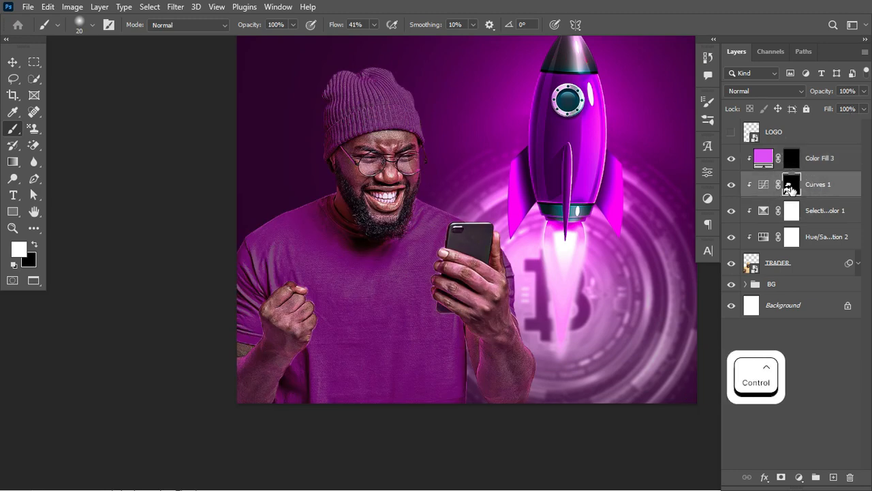
left_click_drag(788, 187, 781, 162)
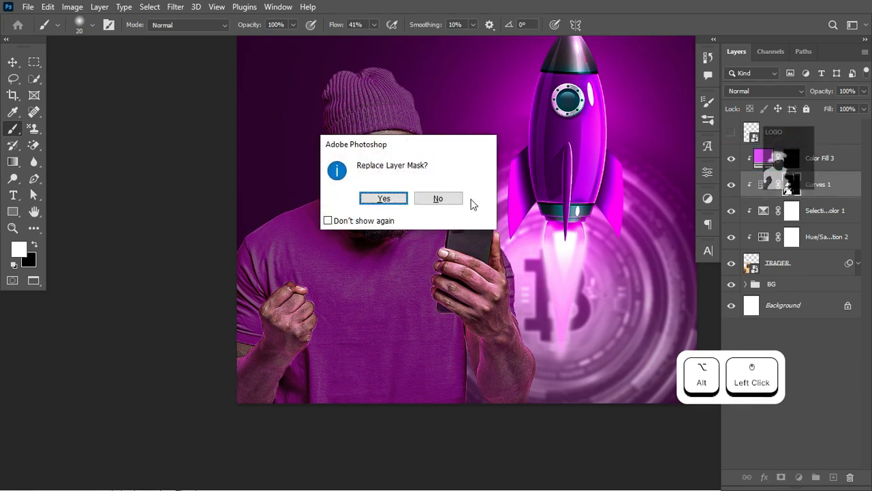
left_click(384, 198)
- Set the violet fill layer's blend mode to Hue and compare the clothes with the fill hidden and shown
left_click(763, 165)
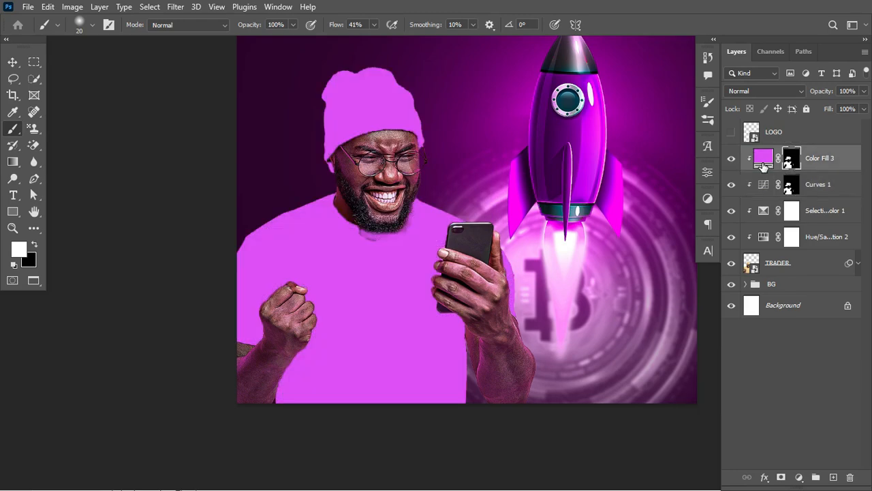
left_click(794, 90)
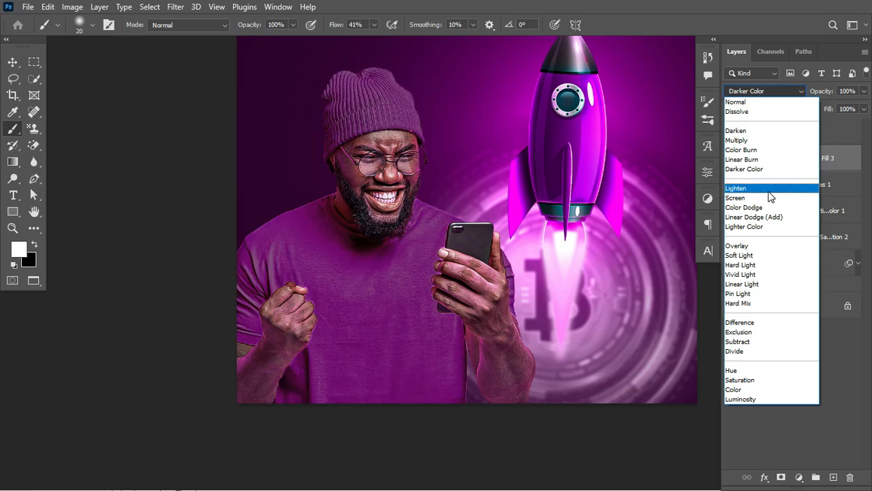
left_click(741, 371)
left_click(733, 158)
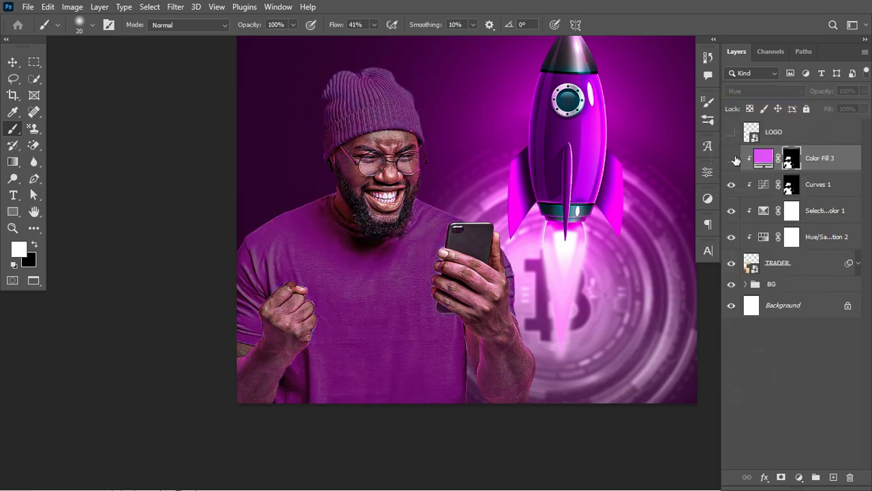
left_click(733, 158)
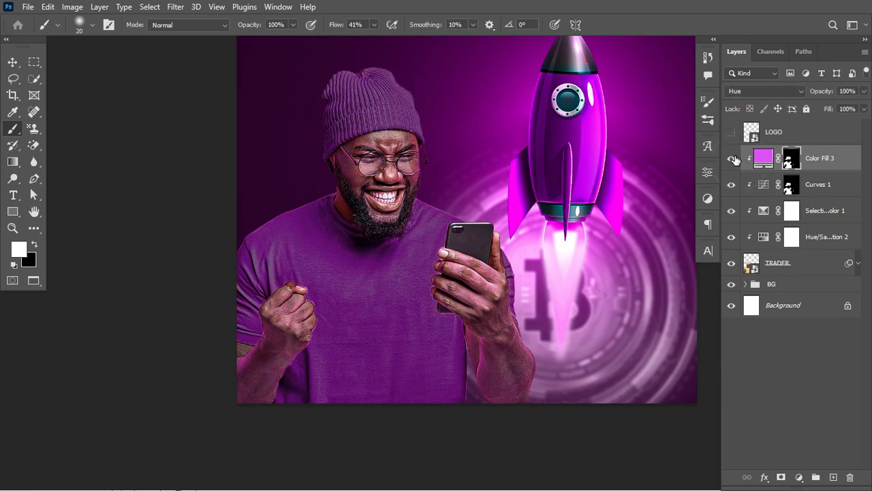
key("ctrl+0")
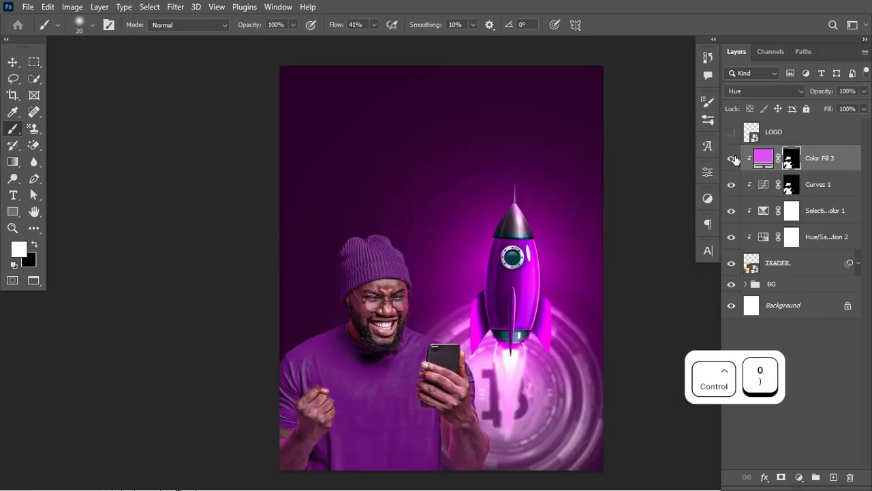
key("ctrl+equal")
left_click(731, 161)
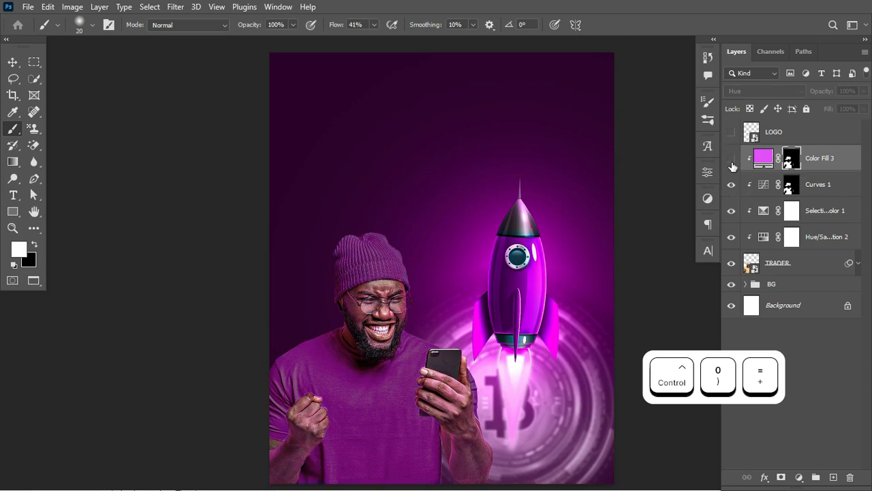
left_click(732, 160)
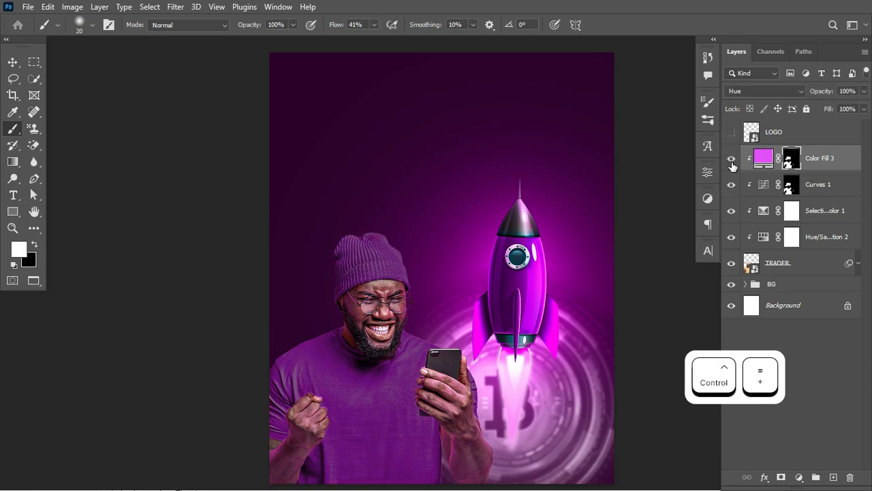
- Shift the hue of the clothes' fill color toward pink, to #fd4ff7
left_click(763, 158)
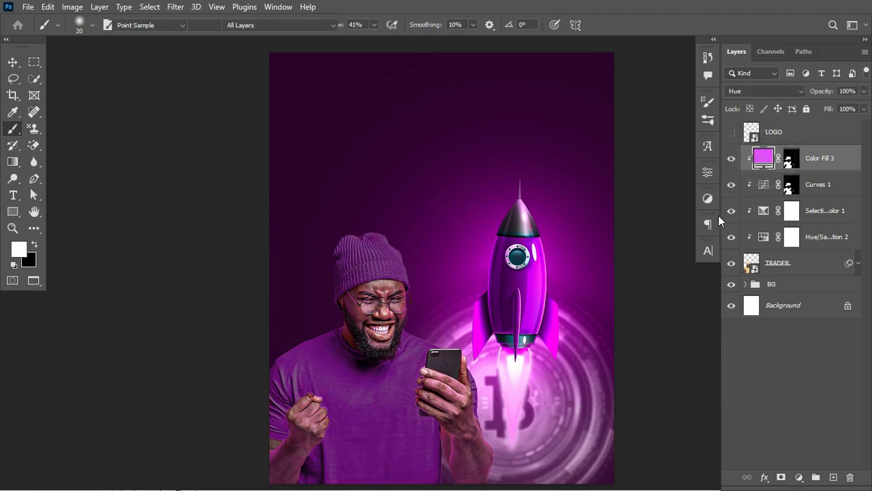
left_click_drag(710, 217, 710, 219)
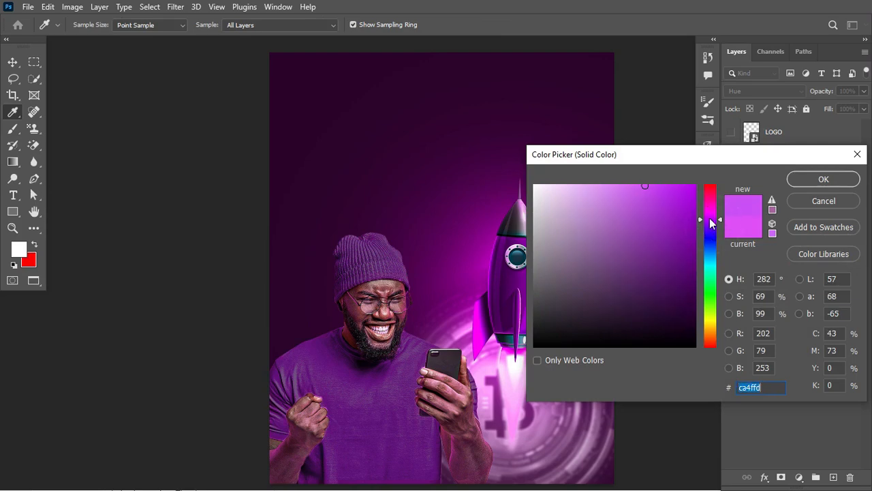
left_click(710, 213)
left_click(710, 212)
left_click(710, 210)
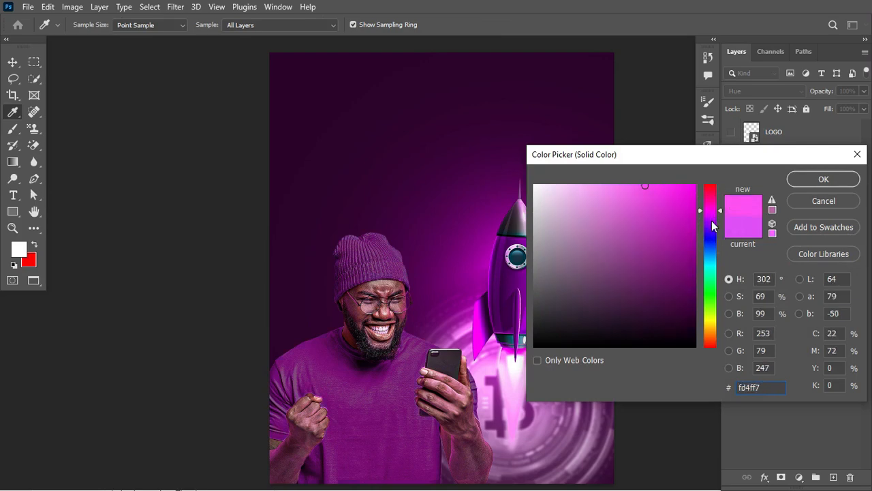
left_click(821, 183)
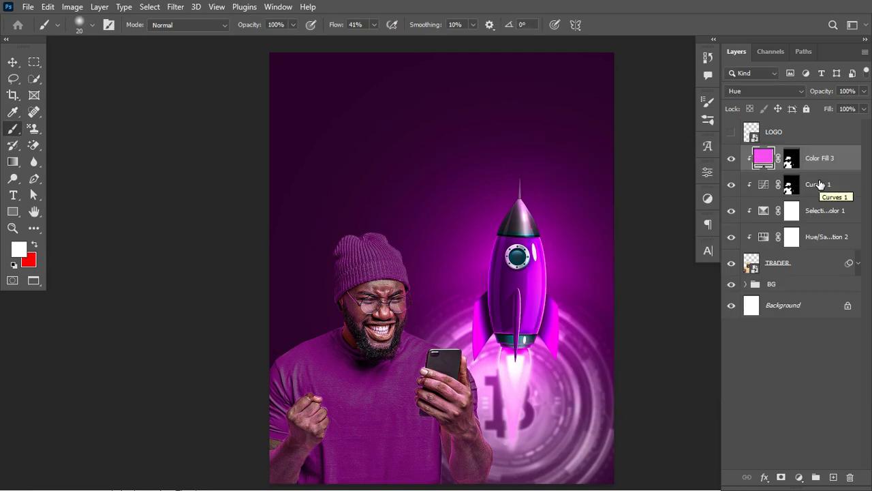
- Add an Inner Glow to the TRADER layer in Color Dodge mode at 13% opacity, using magenta #f106ff and size 79 px
left_click(801, 262)
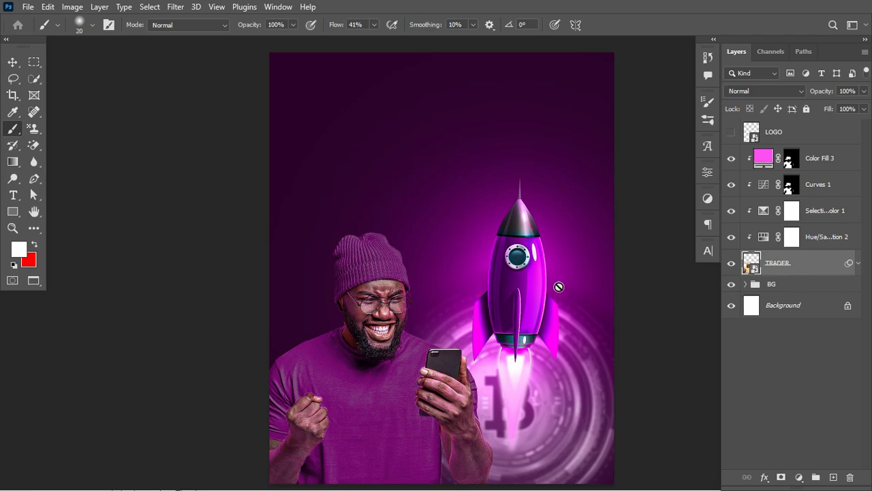
left_click(825, 266)
double_click(825, 266)
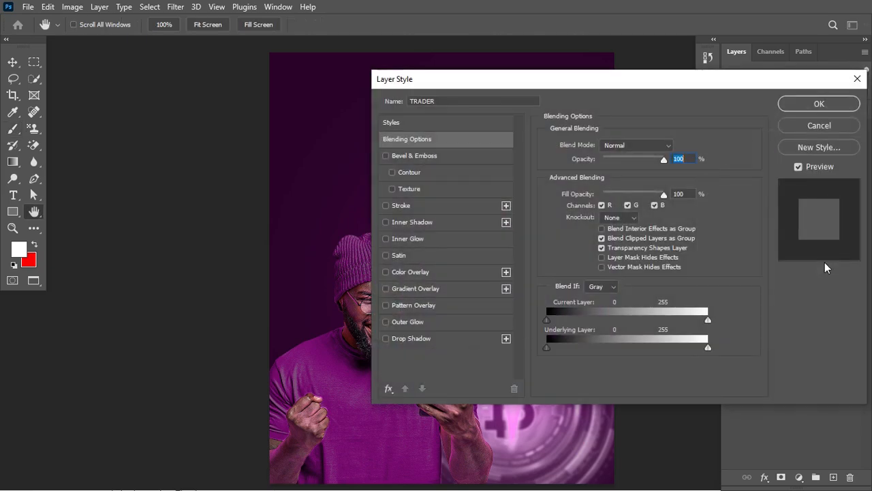
left_click(406, 239)
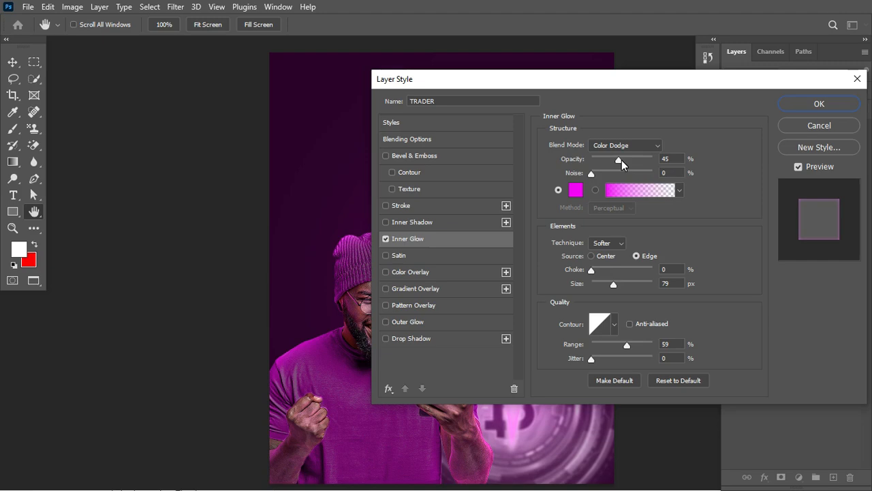
left_click_drag(616, 160, 608, 164)
left_click_drag(567, 79, 643, 69)
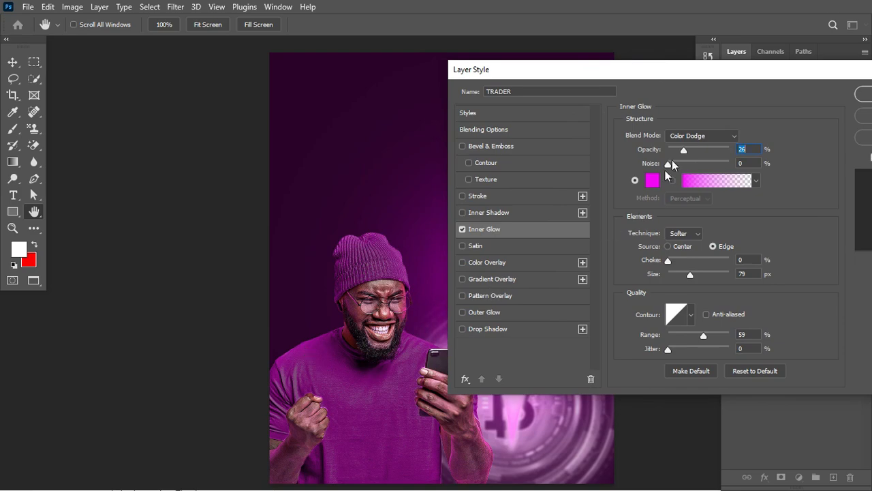
left_click_drag(684, 148, 676, 147)
left_click(654, 183)
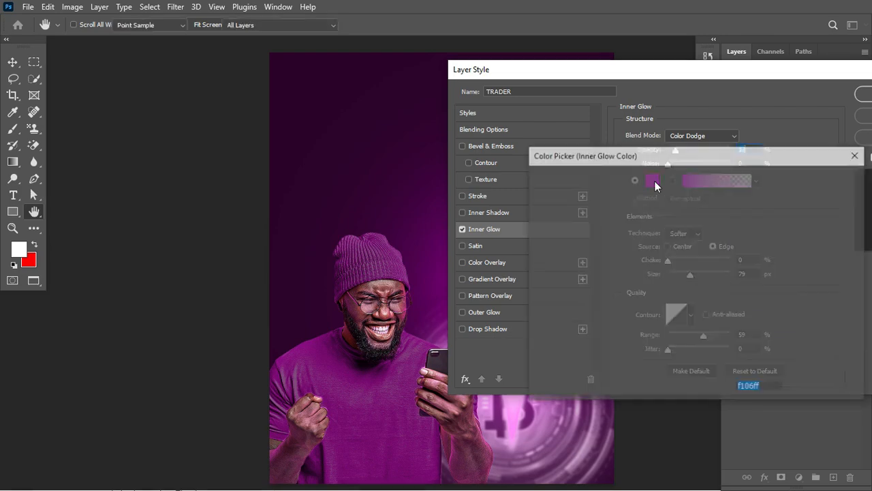
left_click(837, 205)
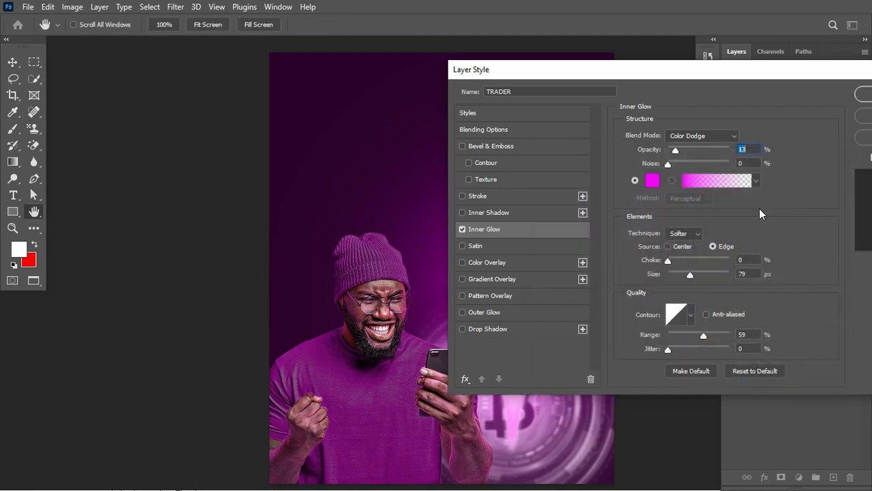
- Add a white Outer Glow to TRADER in Color Dodge at 51% opacity, spread 5% and size 250 px, and compare the effects off and on
left_click(478, 312)
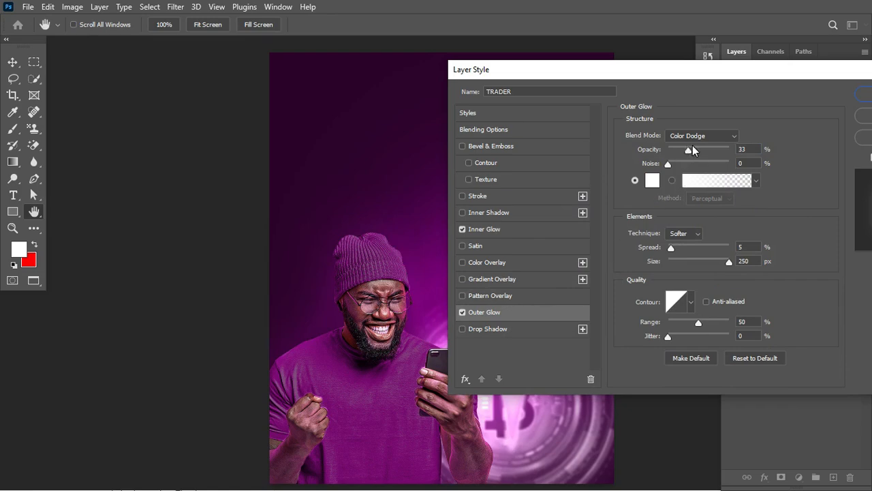
left_click_drag(689, 149, 694, 153)
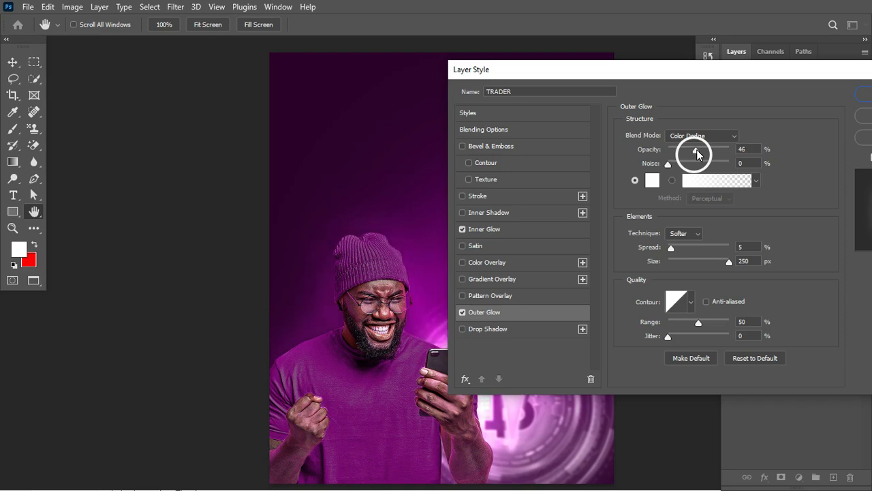
left_click_drag(700, 151, 700, 151)
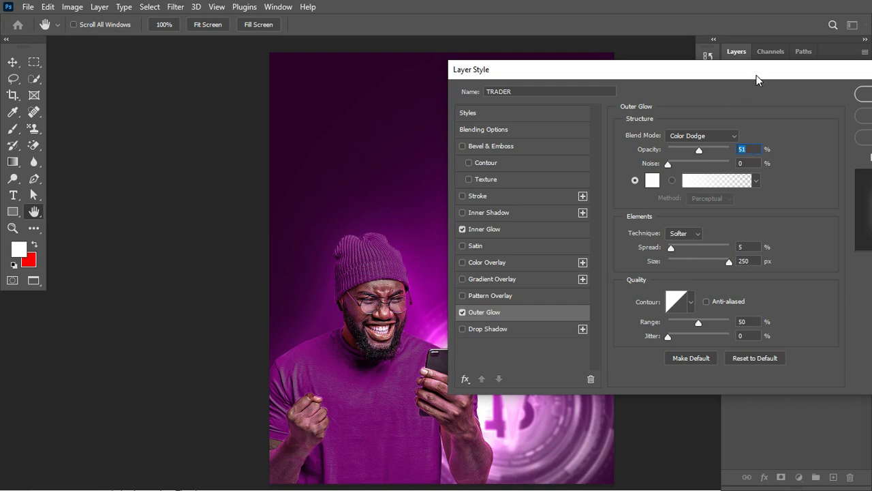
left_click_drag(756, 75, 645, 86)
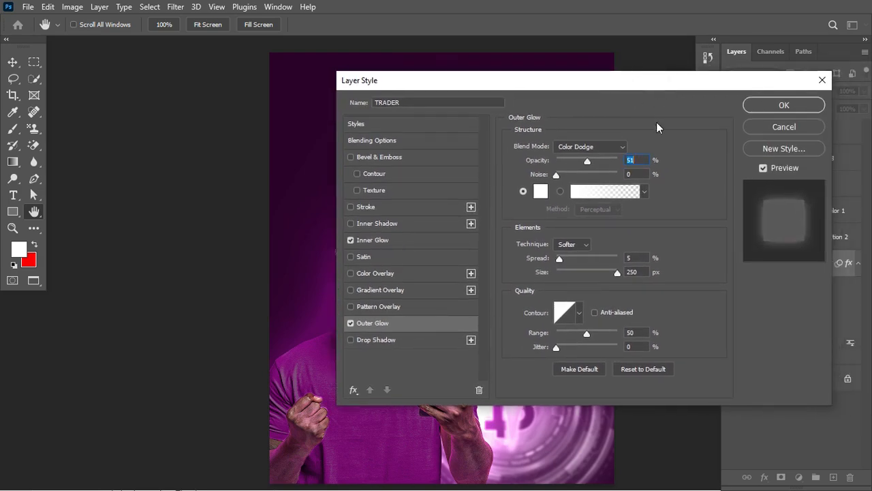
left_click(784, 105)
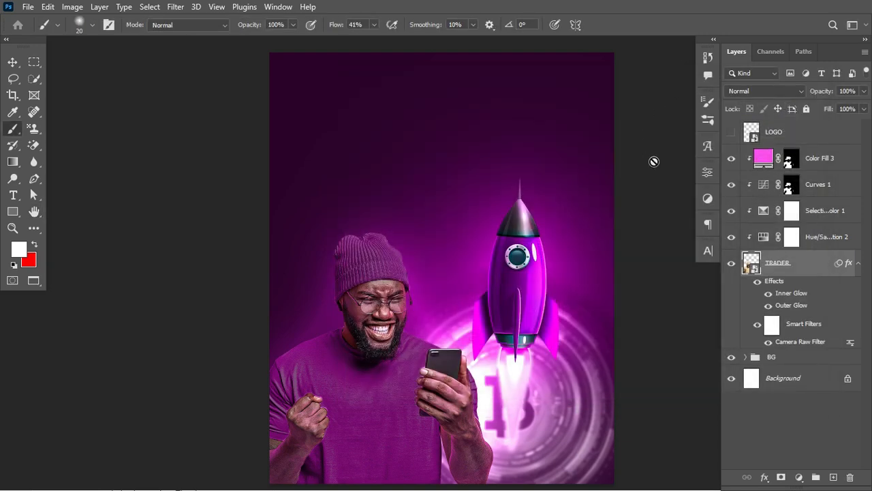
left_click(758, 282)
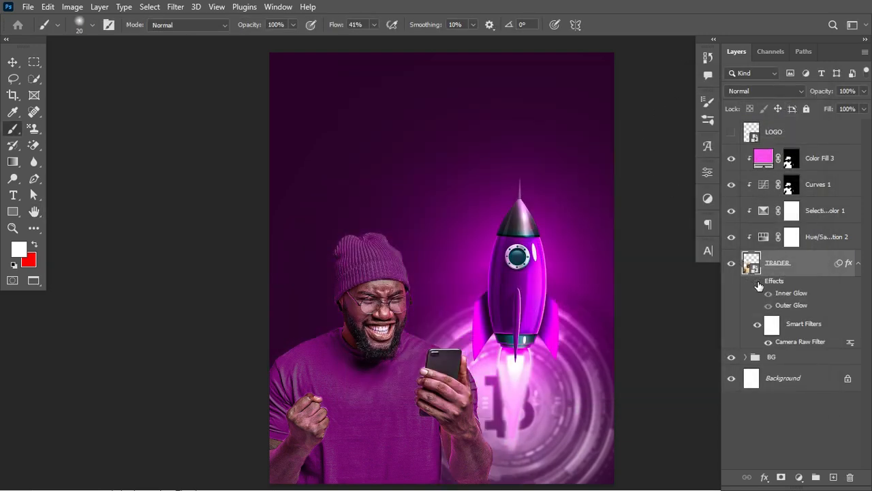
left_click(758, 283)
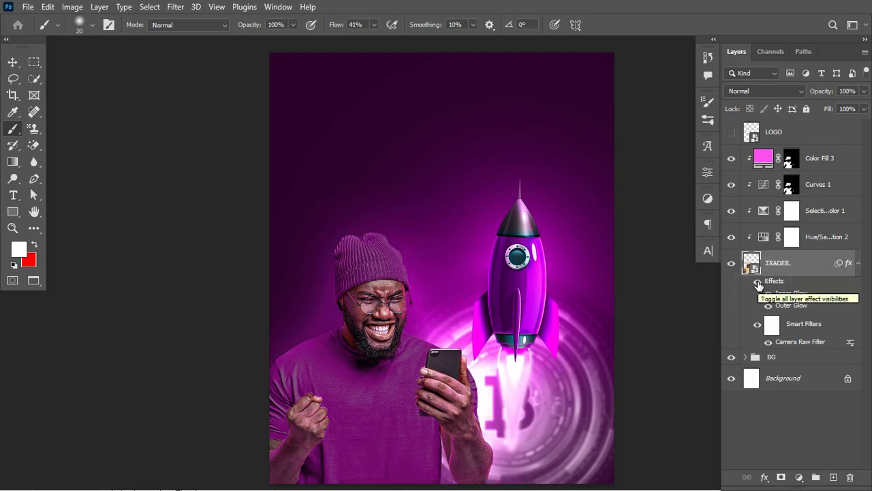
- Add a clipped Curves adjustment above Color Fill 3 and brighten it with a point at input 147, output 220
left_click(763, 158)
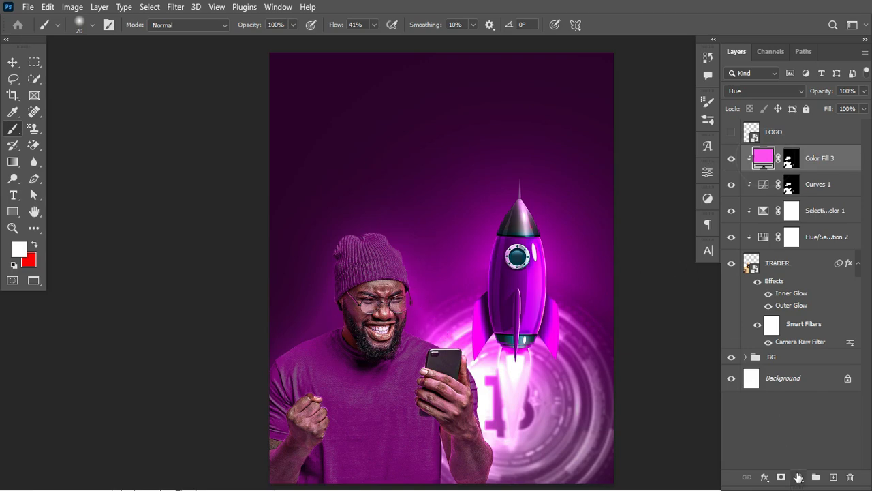
left_click(798, 477)
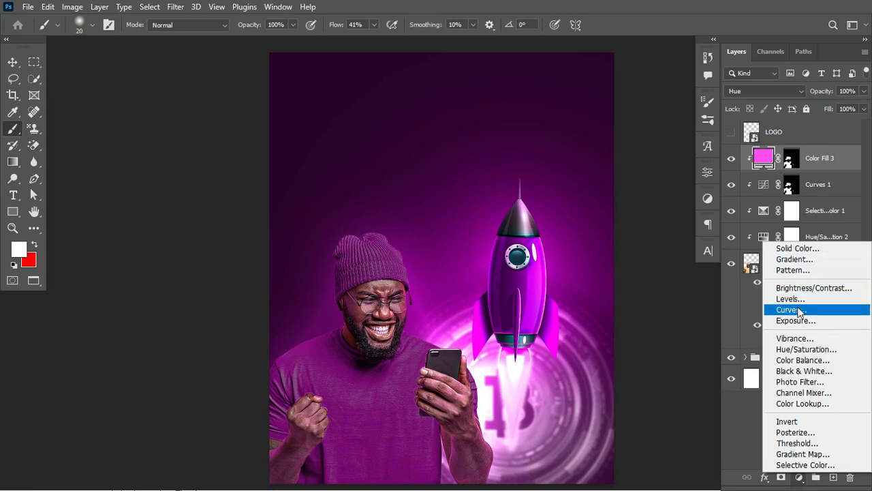
left_click(796, 311)
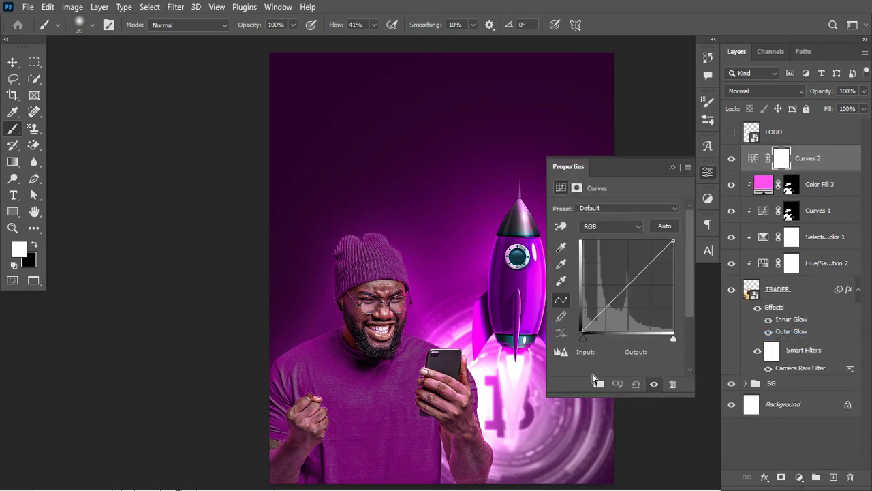
left_click(597, 384)
left_click_drag(646, 267, 635, 253)
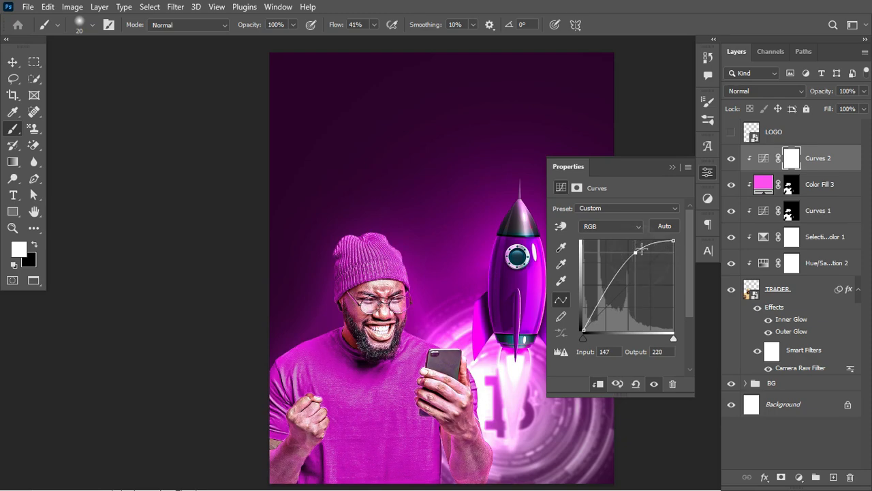
- Replace the Curves 2 layer mask with a copy of the Color Fill 3 clothes mask
left_click(788, 185)
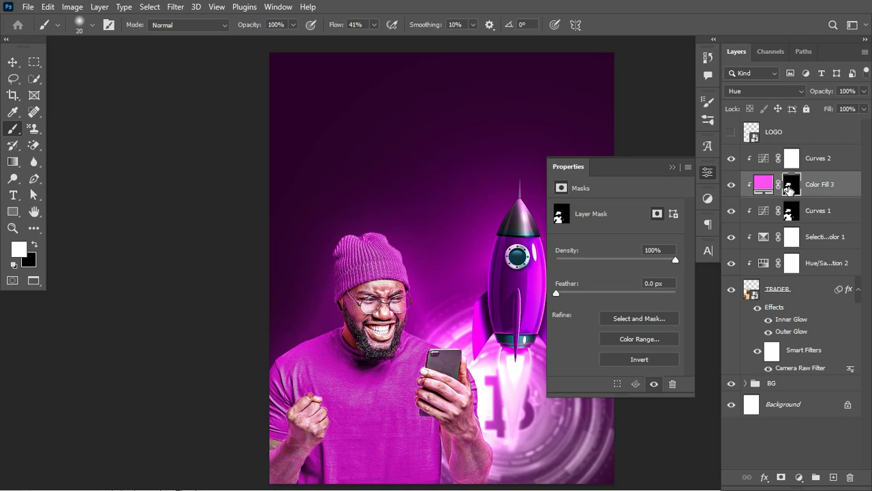
key("alt")
left_click_drag(789, 187, 793, 160)
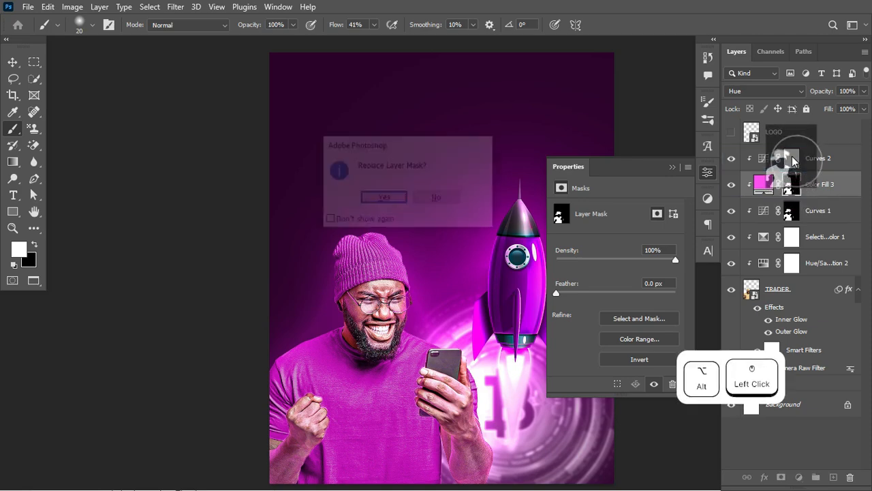
left_click(383, 198)
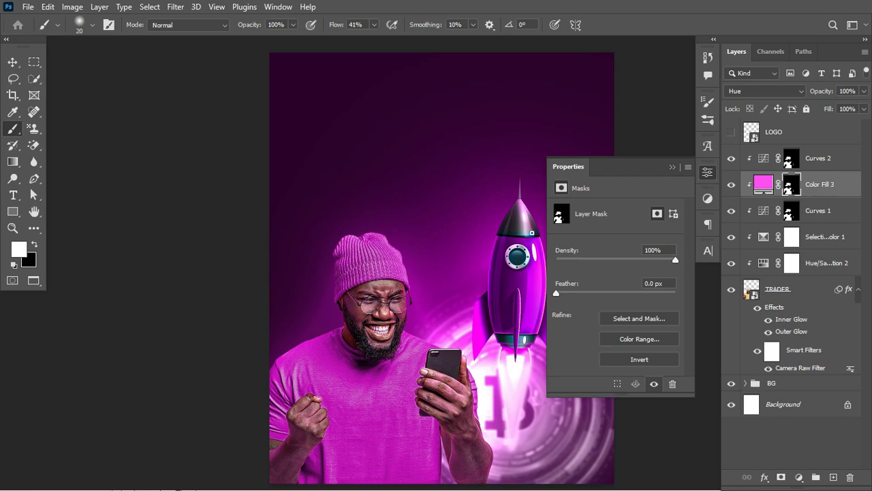
- Compare the Curves 2 adjustment off and on, and invert its layer mask to target the trader's skin instead of the clothes
left_click(731, 160)
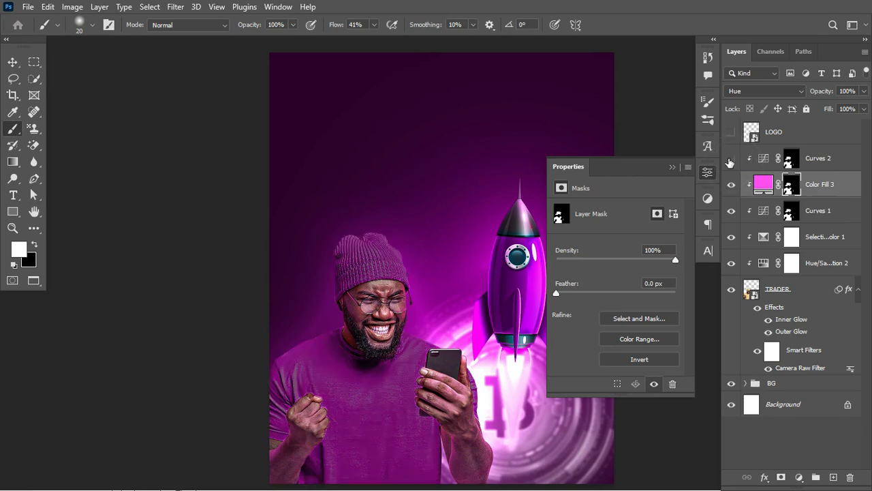
left_click(730, 161)
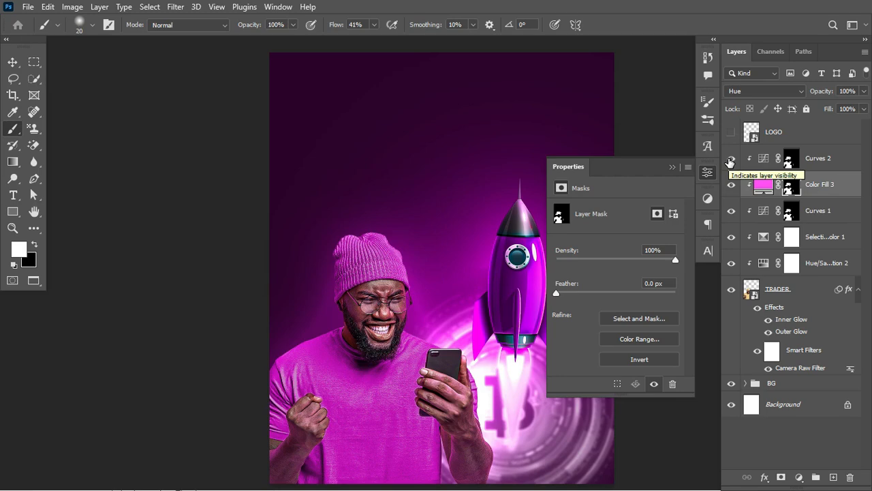
left_click(789, 160)
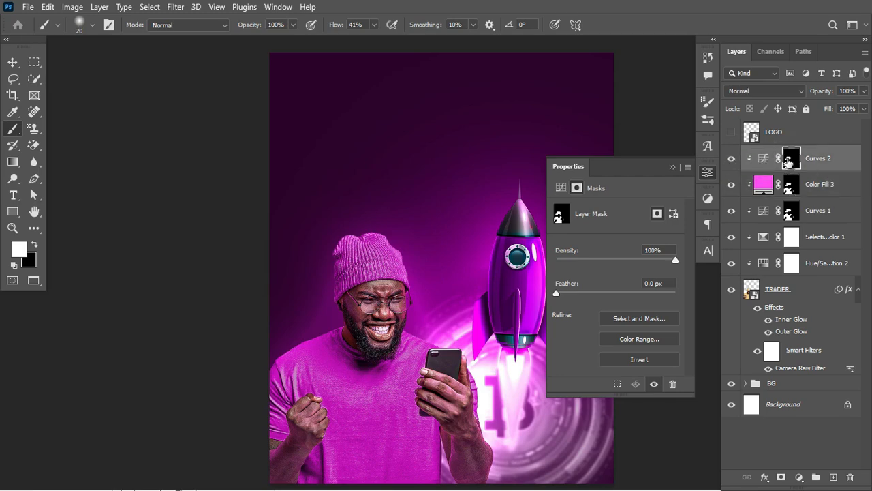
key("ctrl")
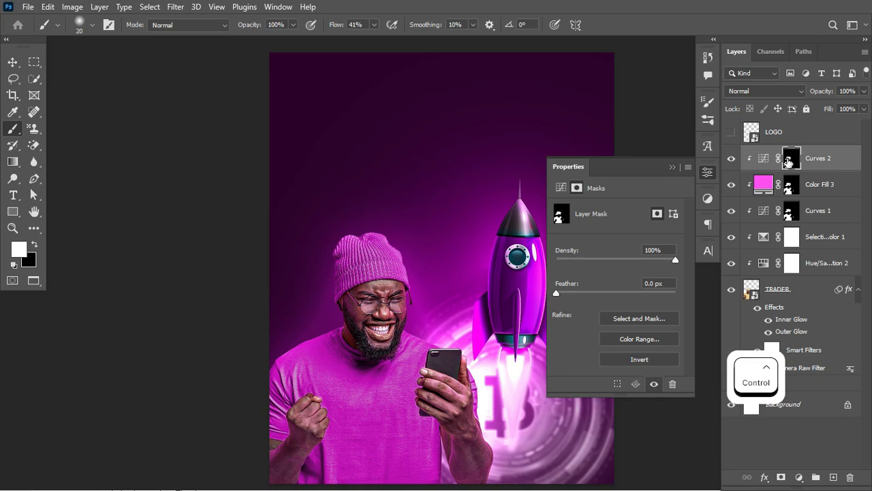
key("ctrl+i")
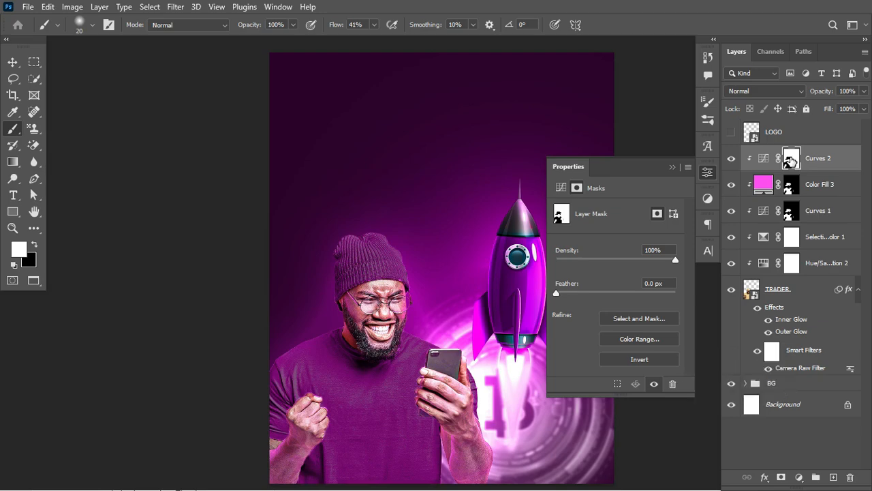
- Duplicate Curves 2, clip the copy to the trader layers, and invert the copy's mask to target the clothes
left_click(764, 158)
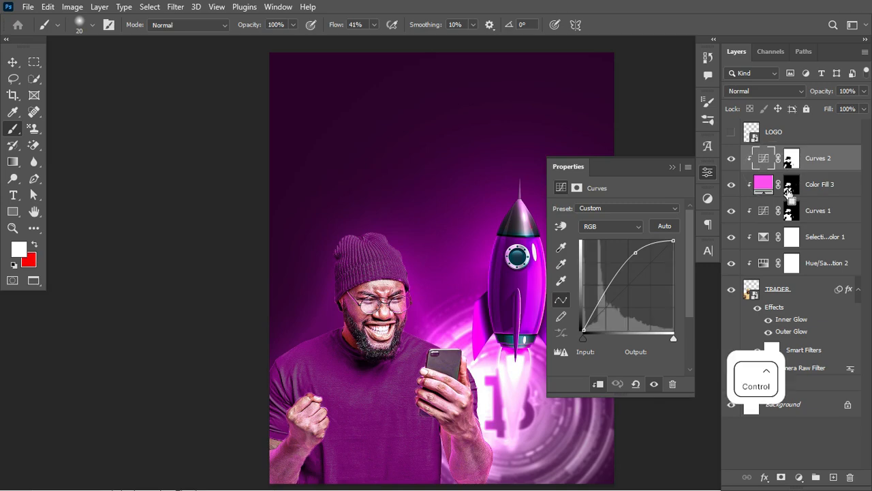
key("ctrl+j")
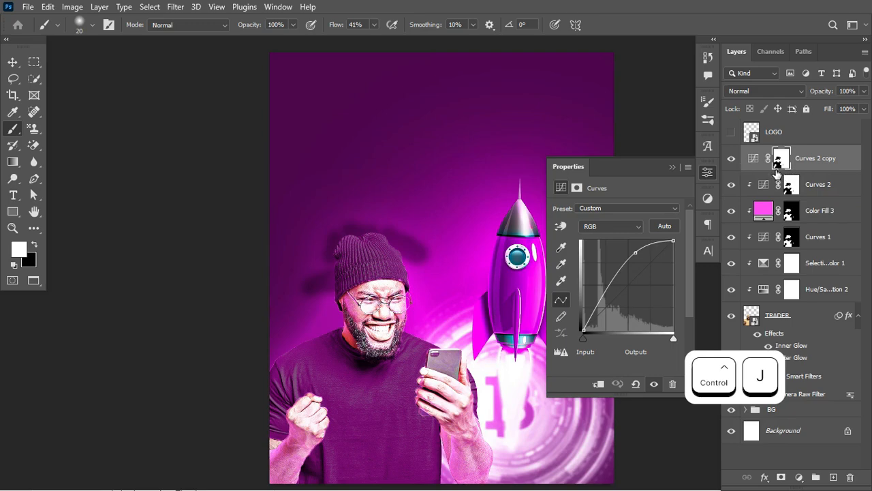
right_click(836, 159)
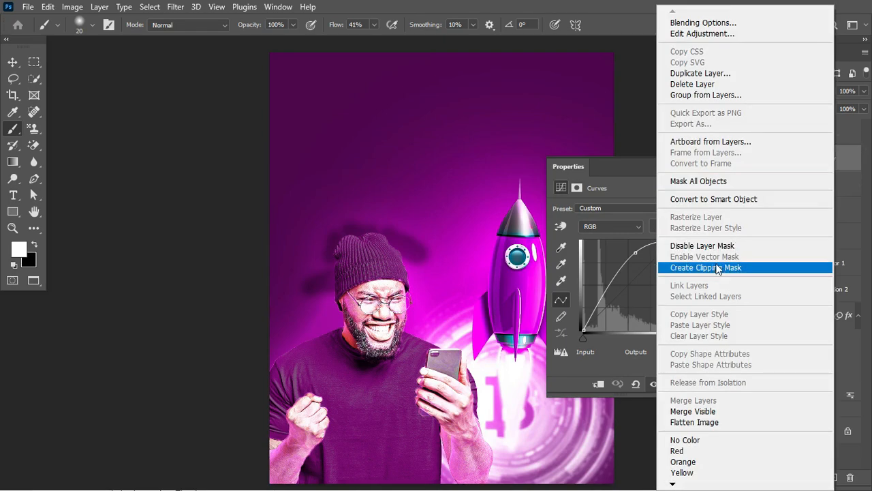
left_click(712, 268)
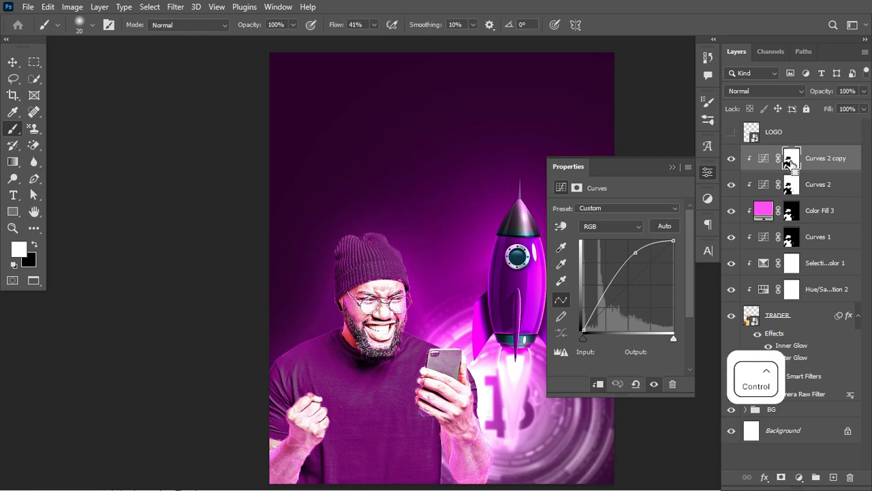
key("ctrl+i")
- Soften the Curves 2 copy by moving its curve point to input 151, output 178
left_click(764, 158)
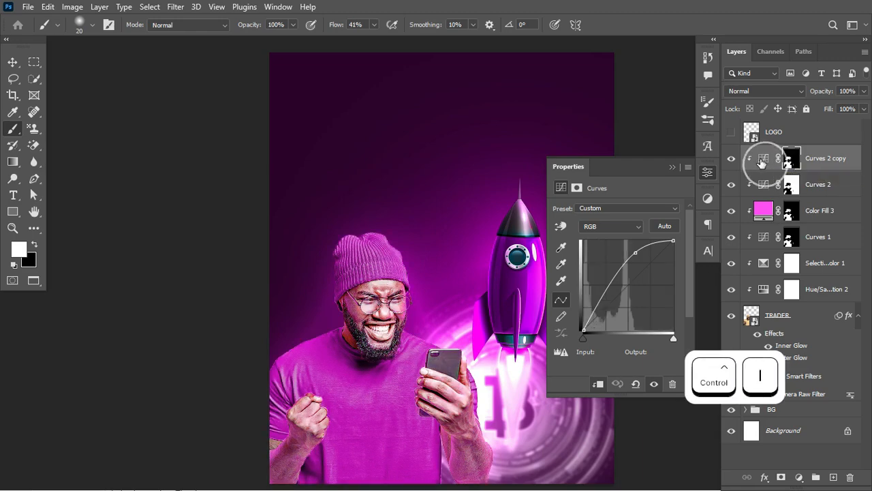
left_click(635, 253)
left_click_drag(637, 256, 637, 269)
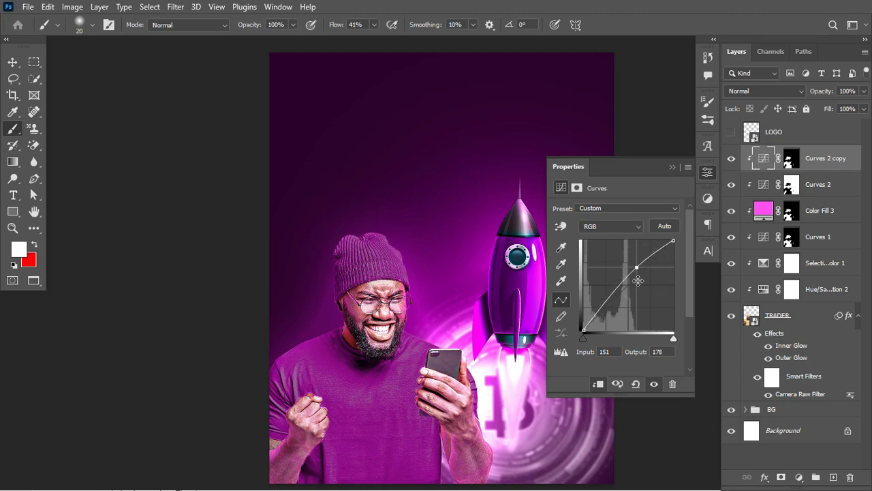
- Refine the Curves 2 skin adjustment with a point at input 45, output 57 and the upper point at input 167, output 207
left_click(765, 187)
left_click(764, 185)
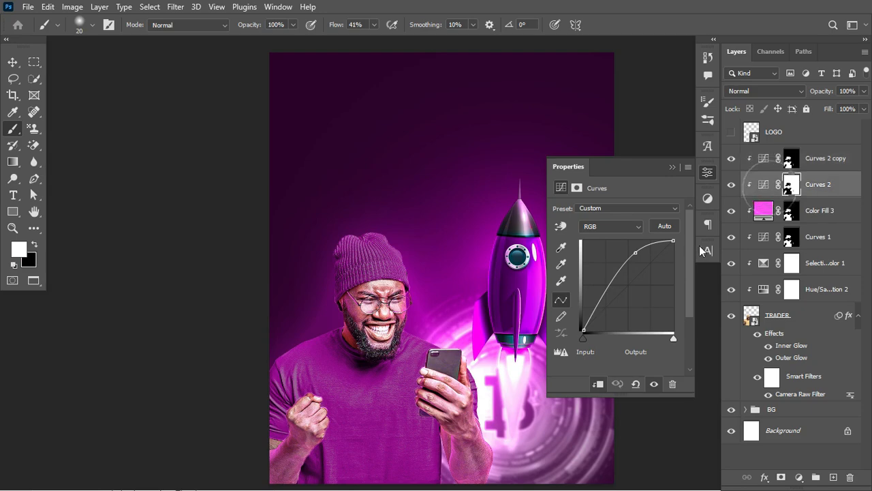
left_click(600, 312)
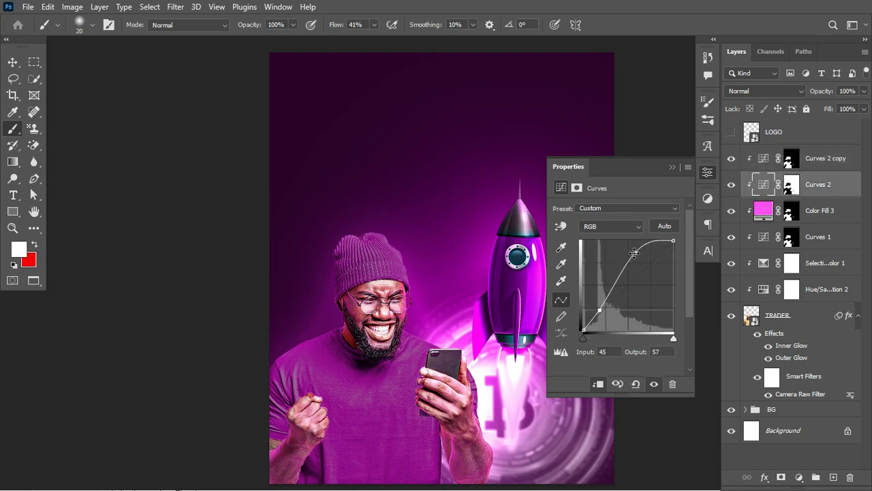
left_click_drag(636, 254, 642, 257)
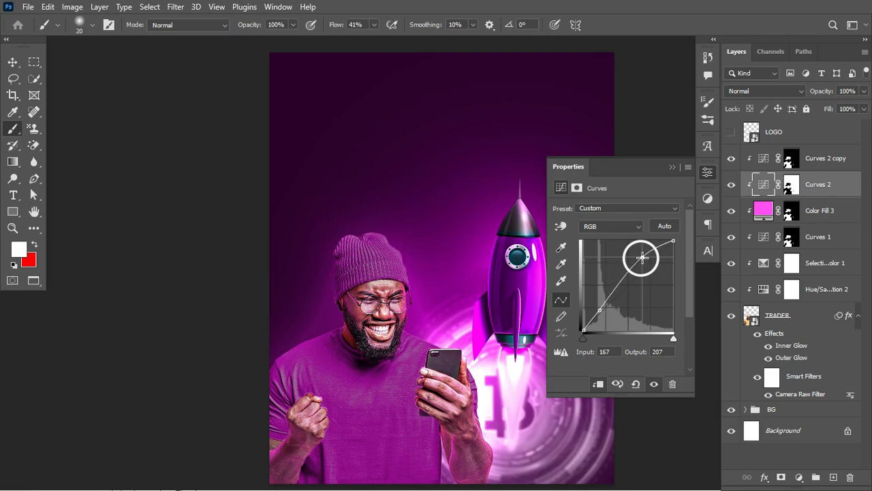
left_click(672, 166)
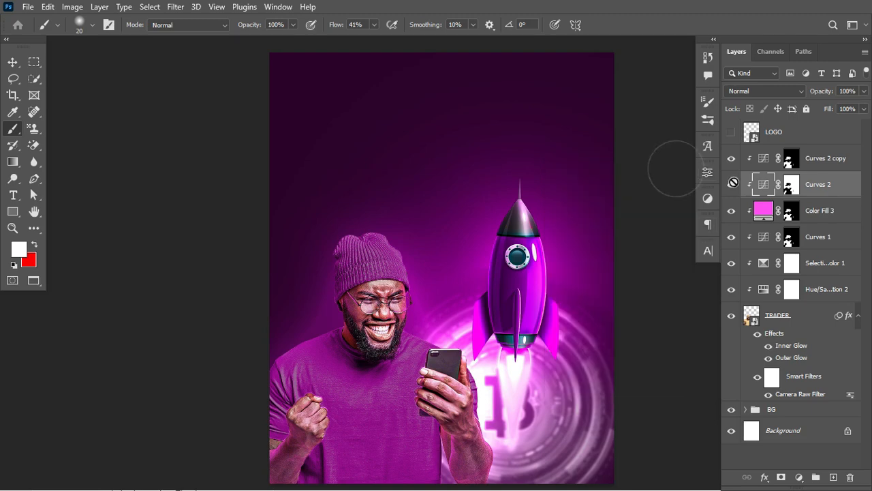
- Group the TRADER layer with all of its clipped adjustment layers and name the group SUJECT
left_click(838, 162)
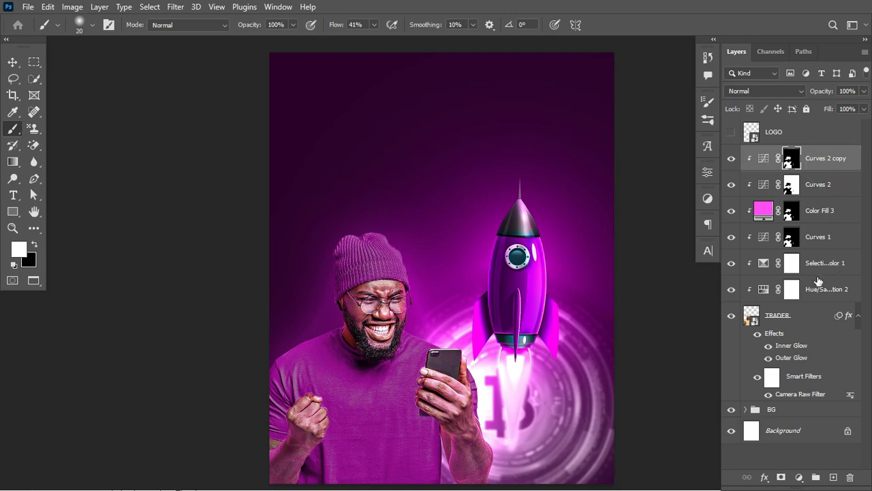
left_click(858, 316)
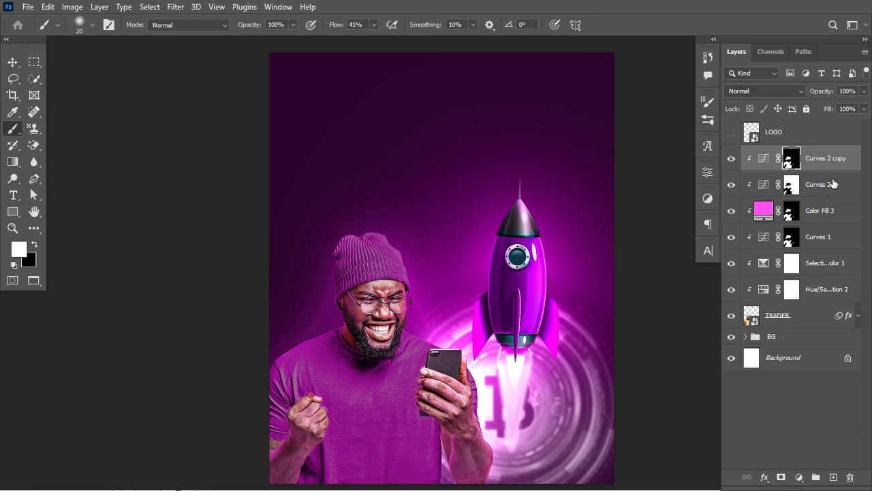
left_click(798, 318, "shift")
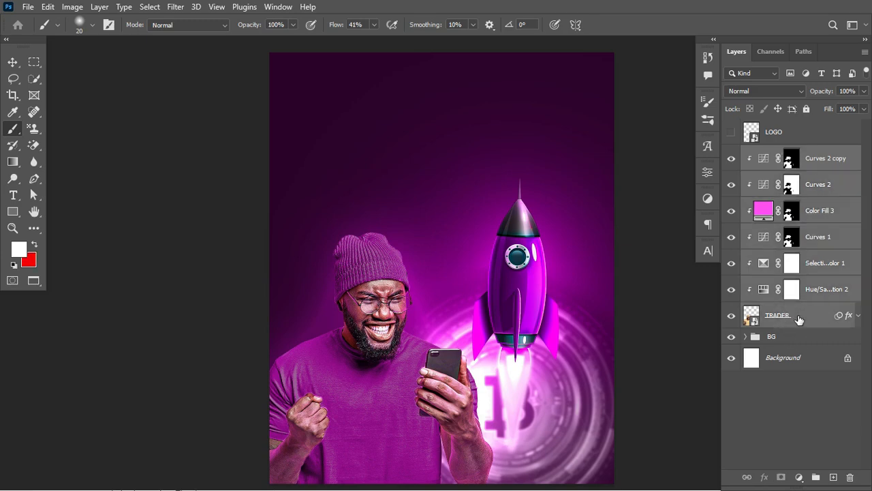
key("ctrl+g")
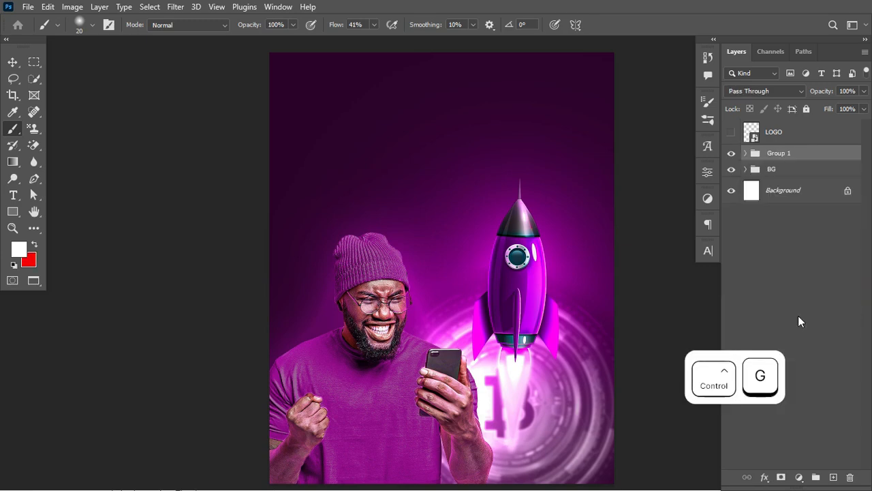
double_click(779, 153)
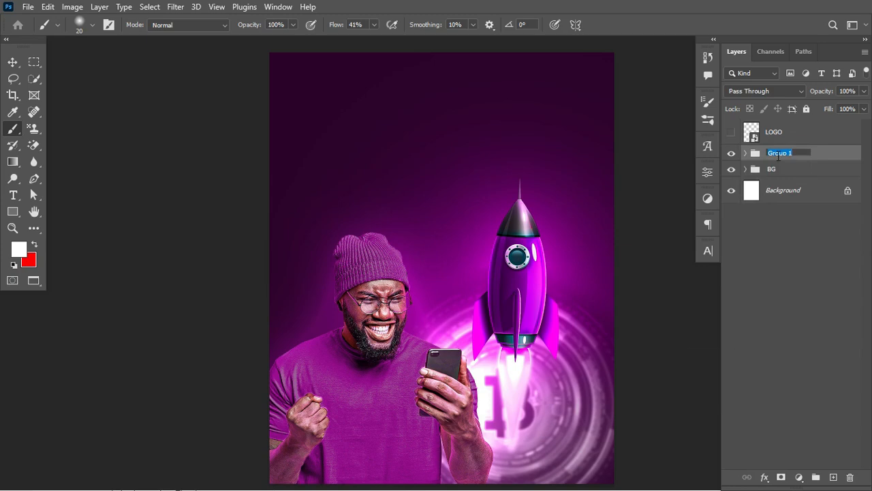
type("SUJECT")
key("Return")
- Add a Solid Color fill layer above the BG group in a bright magenta, starting from a color sampled from the trader's shirt
left_click(803, 171)
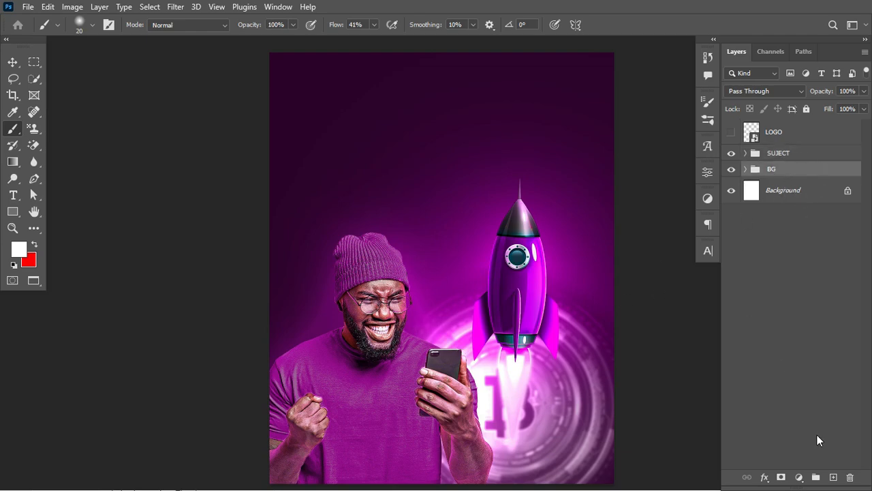
left_click(800, 478)
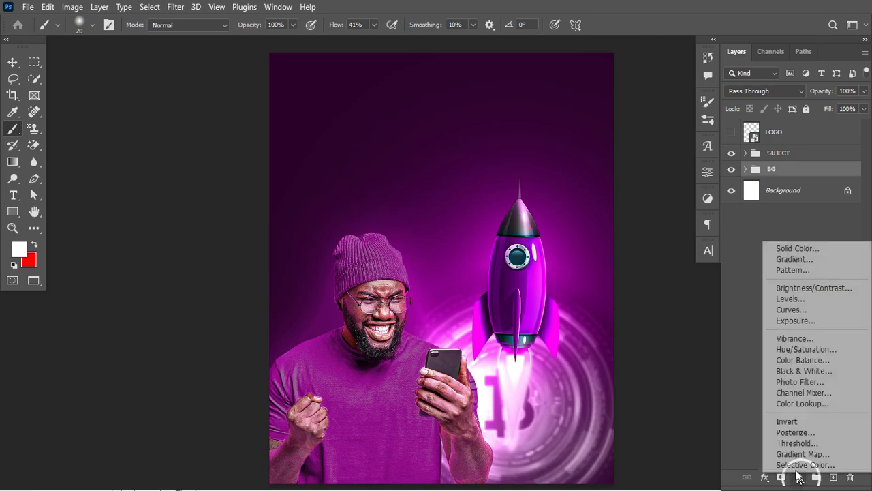
left_click(801, 248)
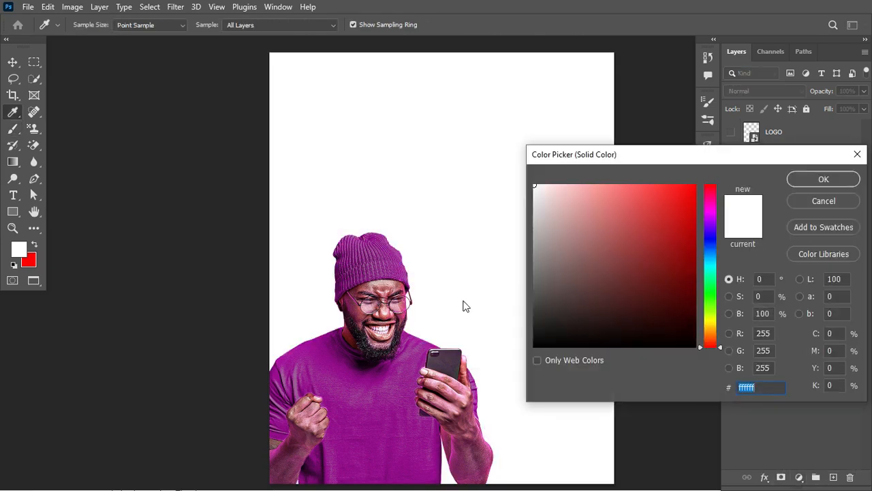
left_click(409, 342)
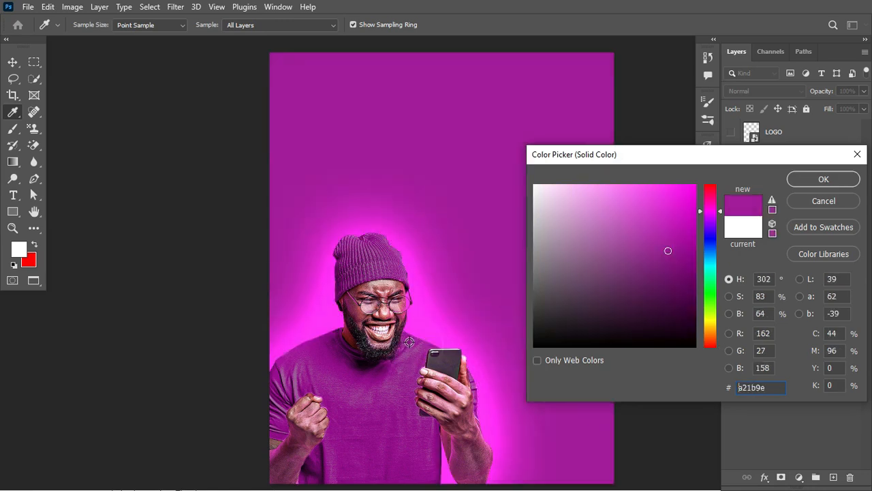
left_click(672, 191)
left_click_drag(672, 191, 672, 194)
key("Return")
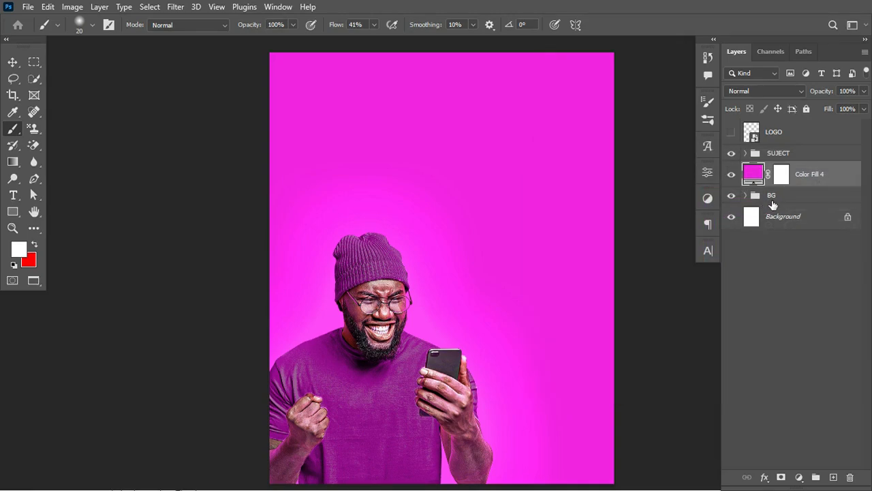
- Invert the mask of the magenta fill layer to hide it, and set the layer opacity to 53%
left_click(784, 174)
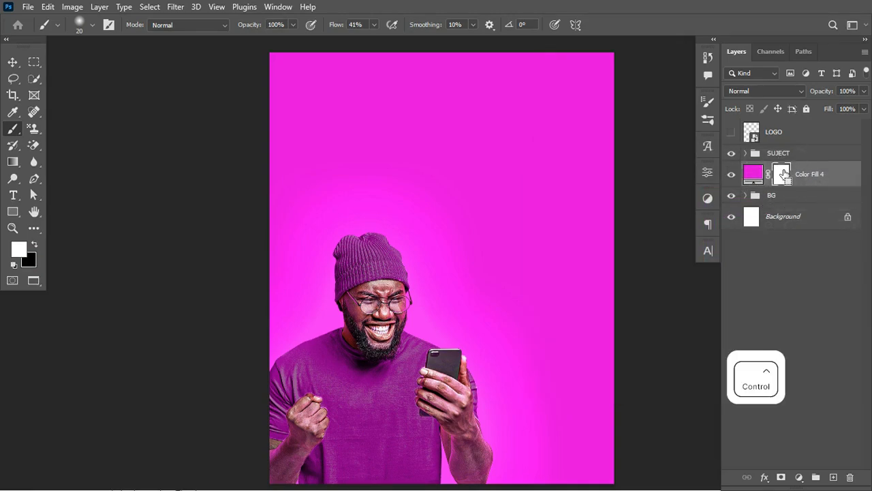
key("ctrl+i")
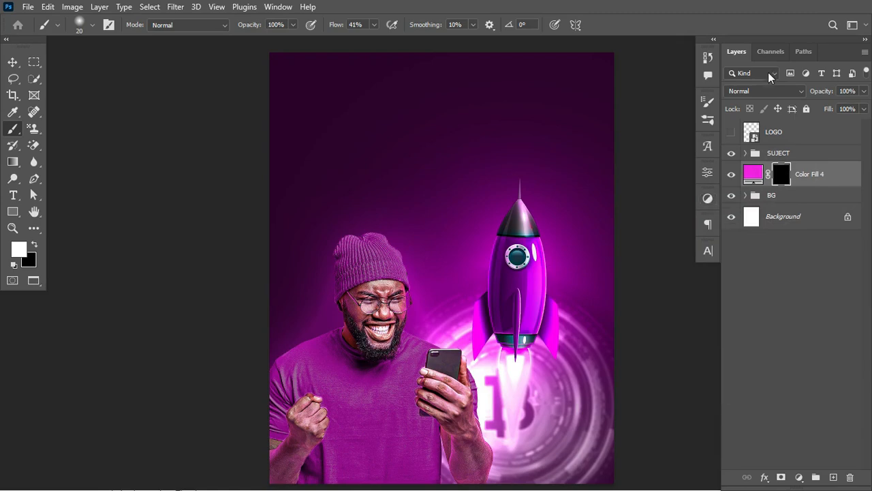
mouse_move(828, 94)
left_mouse_down()
mouse_move(797, 97)
mouse_move(815, 94)
left_mouse_up()
- Paint white on the magenta fill's mask behind the trader's body, using a soft 600 px brush at 100% flow
left_click_drag(326, 30, 477, 42)
key("bracketright")
key("bracketright")
key("bracketright")
key("bracketright")
key("bracketright")
key("bracketright")
key("bracketright")
key("bracketright")
key("bracketright")
key("bracketright")
key("bracketright")
key("bracketright")
key("bracketright")
key("bracketright")
key("bracketright")
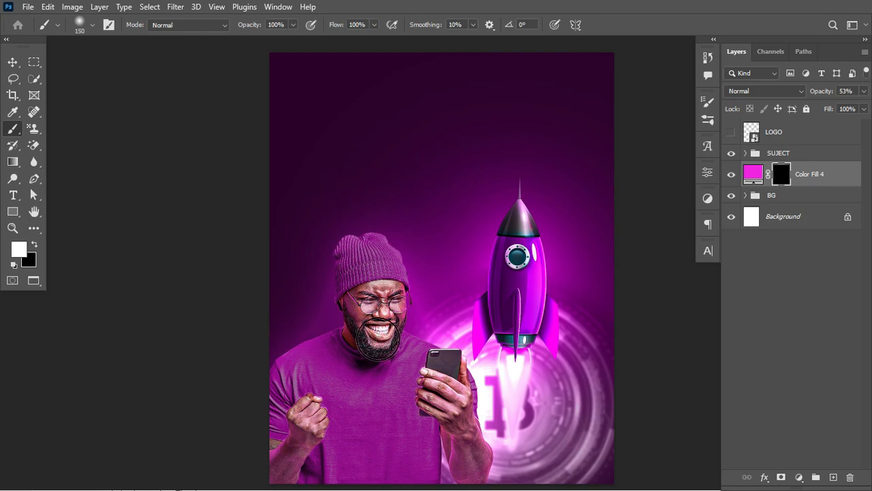
mouse_move(334, 386)
left_mouse_down()
mouse_move(323, 391)
mouse_move(343, 393)
mouse_move(369, 347)
mouse_move(374, 423)
mouse_move(399, 412)
mouse_move(405, 420)
mouse_move(269, 480)
left_mouse_up()
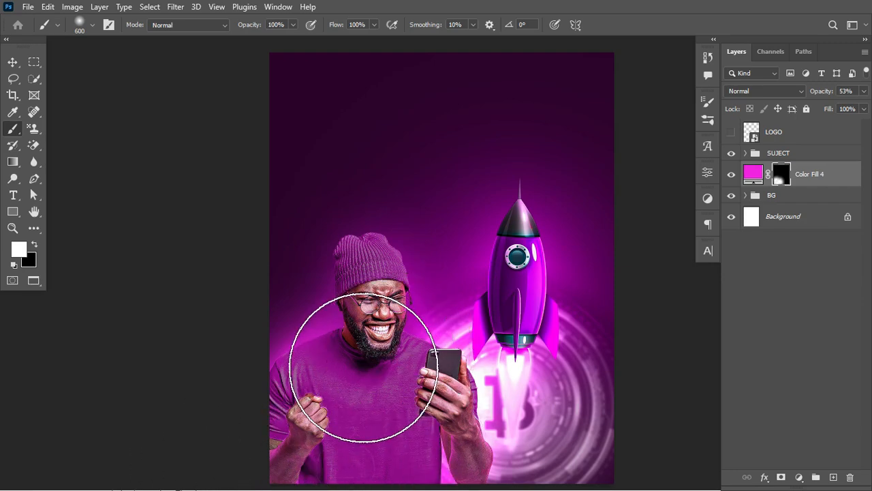
- Paint magenta glow behind the trader's head with a 300 px brush on the mask, and lower the fill layer's opacity to 35%
key("bracketleft")
key("bracketleft")
key("bracketleft")
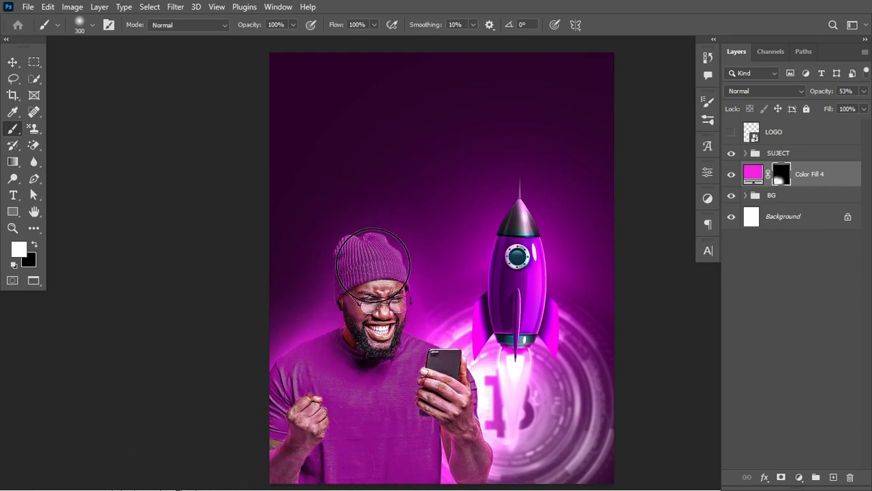
mouse_move(365, 267)
left_mouse_down()
mouse_move(365, 259)
mouse_move(385, 333)
left_mouse_up()
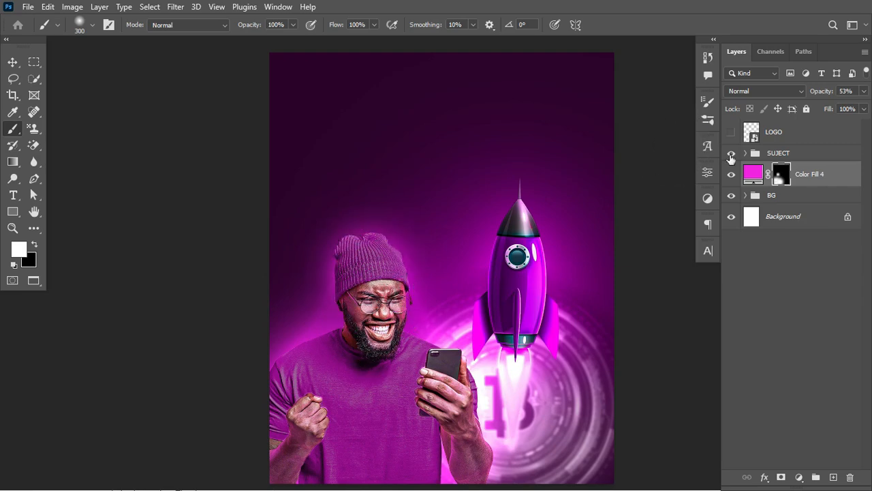
left_click_drag(827, 94, 826, 97)
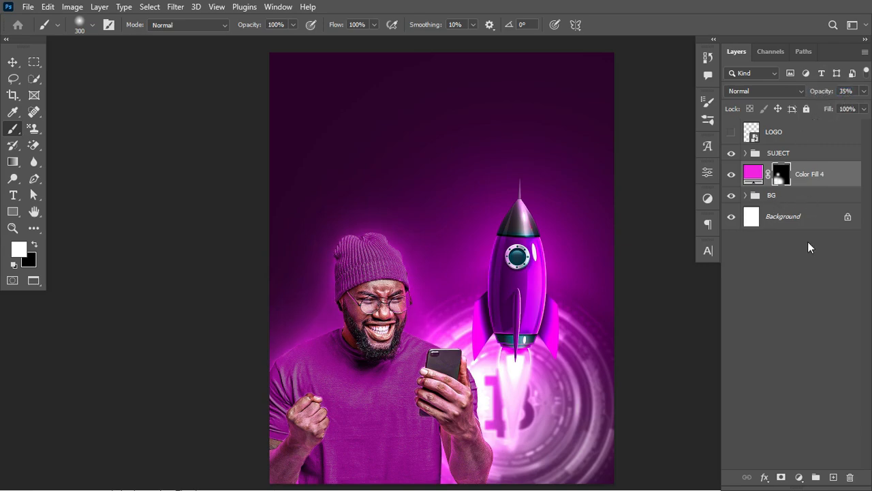
- Add a white #ffffff Solid Color fill layer directly above the magenta fill layer
left_click(801, 477)
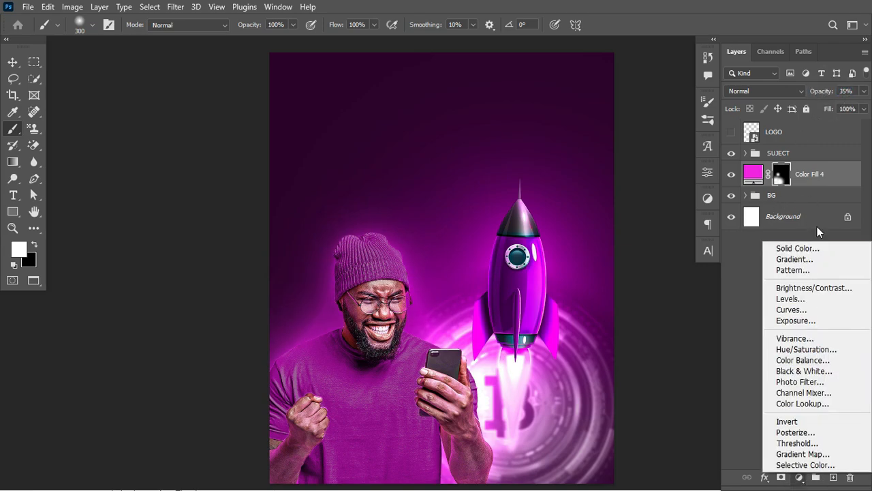
left_click(789, 247)
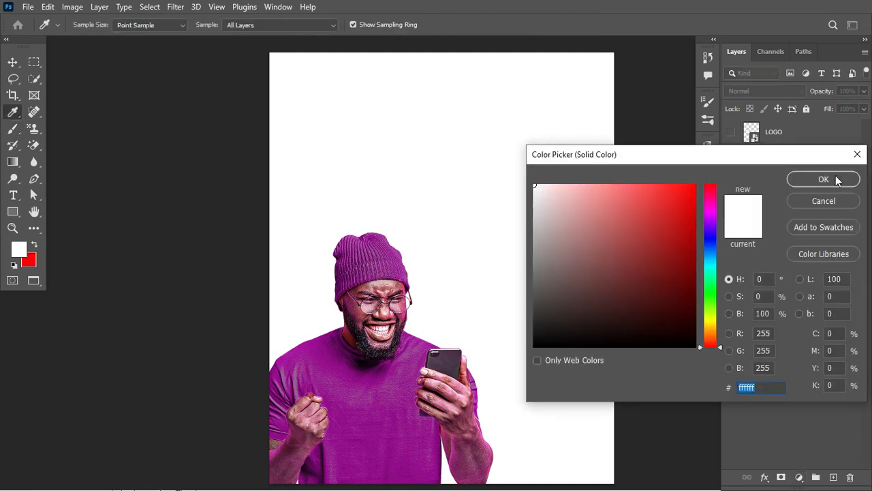
left_click(837, 179)
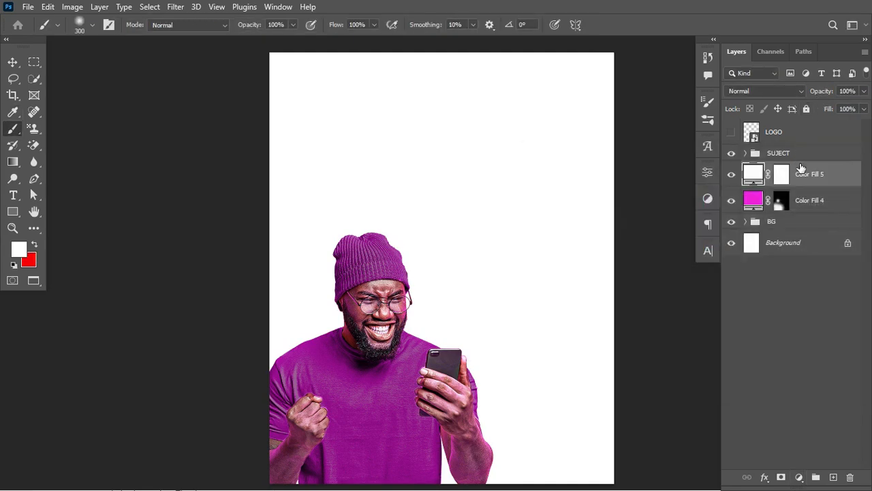
- Invert the mask of the white fill layer to hide it, and lower the brush flow to 34%
left_click(783, 173)
key("ctrl+i")
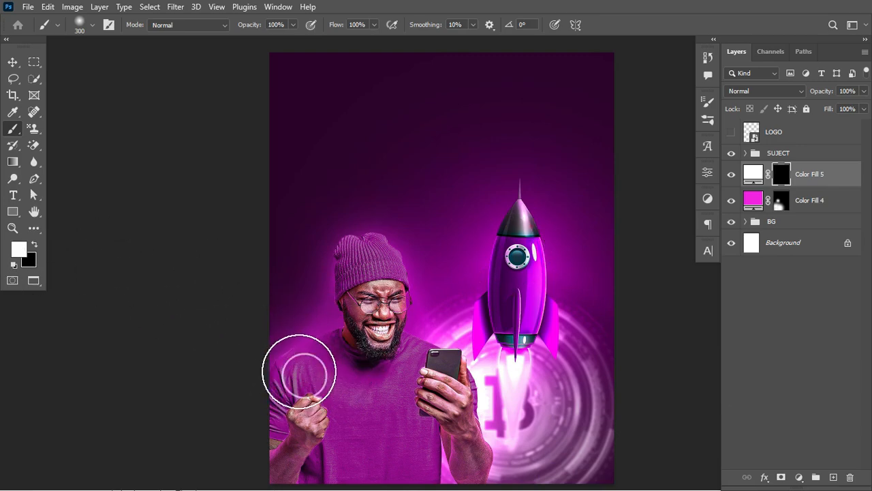
left_click_drag(299, 372, 341, 354)
key("ctrl+z")
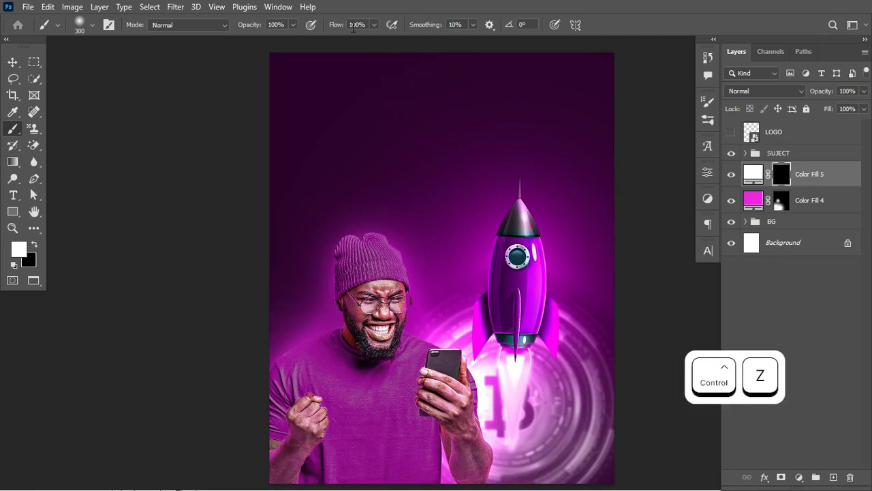
left_click_drag(346, 30, 315, 32)
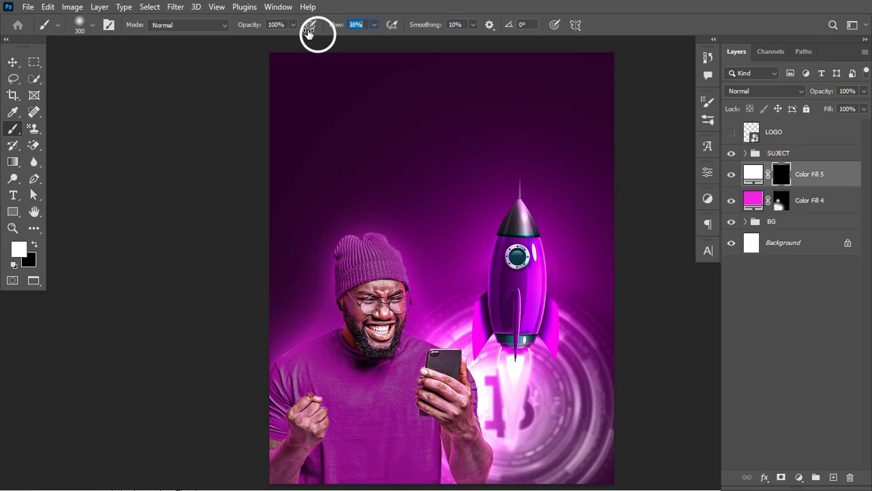
left_click(310, 374)
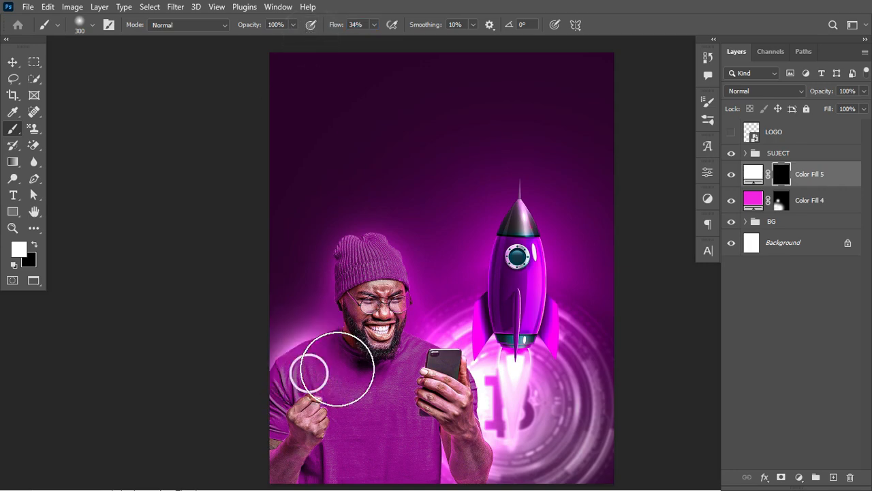
key("ctrl+z")
- Paint a white glow behind the trader's torso on the white fill's mask, using a 700 px brush
key("bracketright")
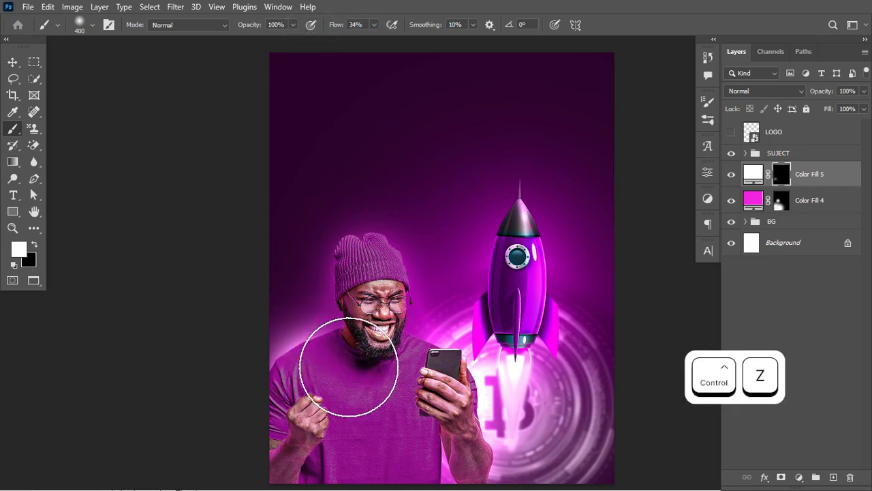
key("bracketright")
key("bracketright")
key("bracketright")
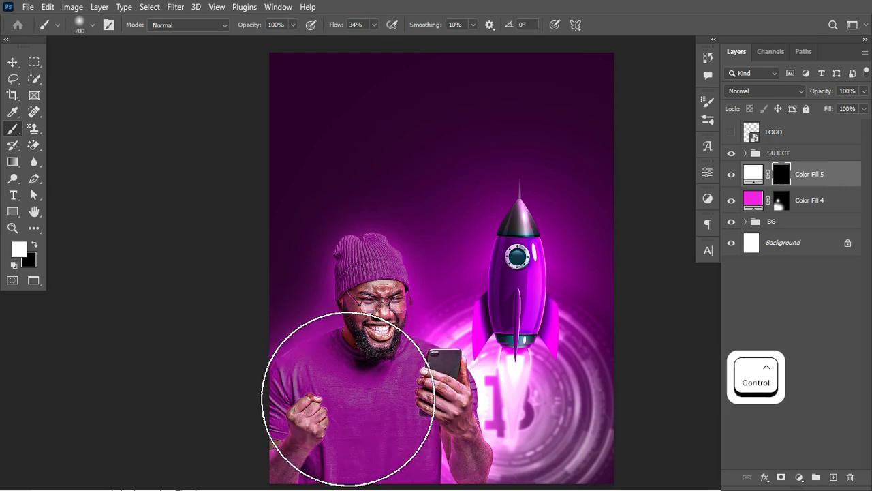
mouse_move(413, 460)
left_mouse_down()
mouse_move(395, 426)
mouse_move(362, 483)
mouse_move(368, 403)
mouse_move(415, 355)
left_mouse_up()
- Strengthen the white glow behind the trader's neck and chest by painting on the mask with a 200 px brush
key("bracketleft")
key("bracketleft")
key("bracketleft")
key("bracketleft")
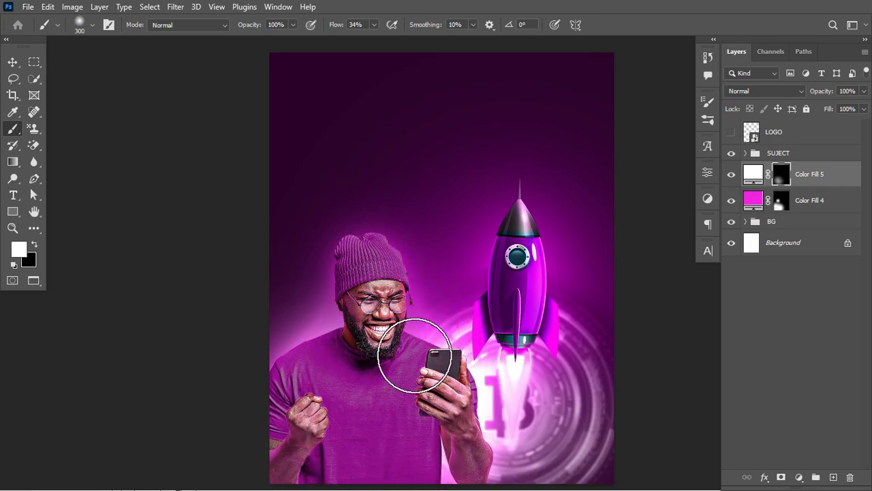
key("bracketleft")
key("bracketleft")
mouse_move(400, 334)
left_mouse_down()
mouse_move(360, 277)
mouse_move(370, 374)
mouse_move(381, 293)
mouse_move(385, 407)
left_mouse_up()
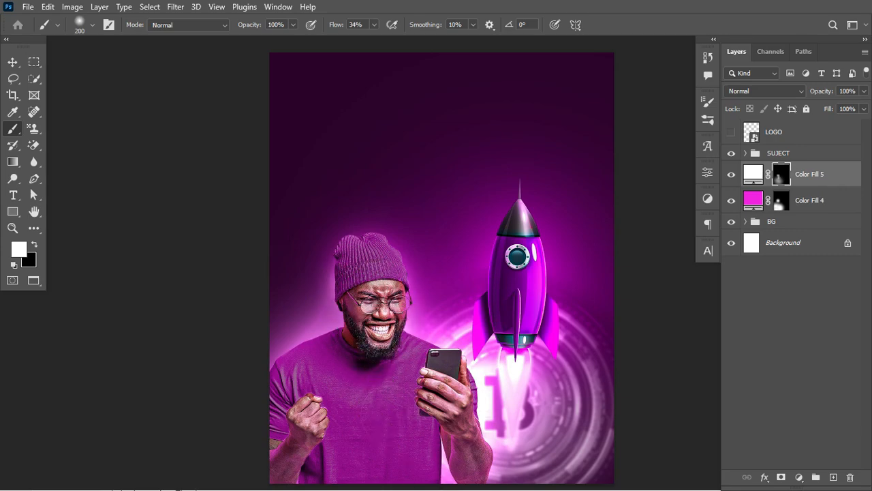
- Compare the artwork with and without the white fill layer, and lower that layer's opacity to 70%
left_click(731, 175)
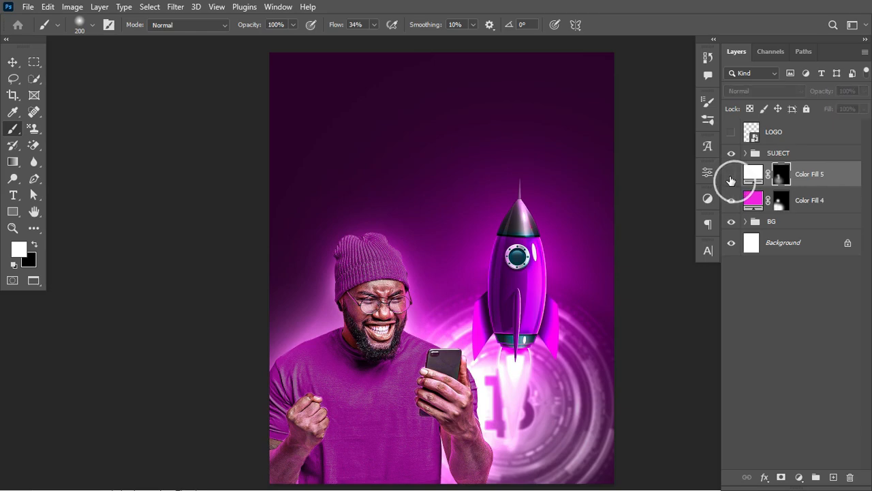
left_click(805, 177)
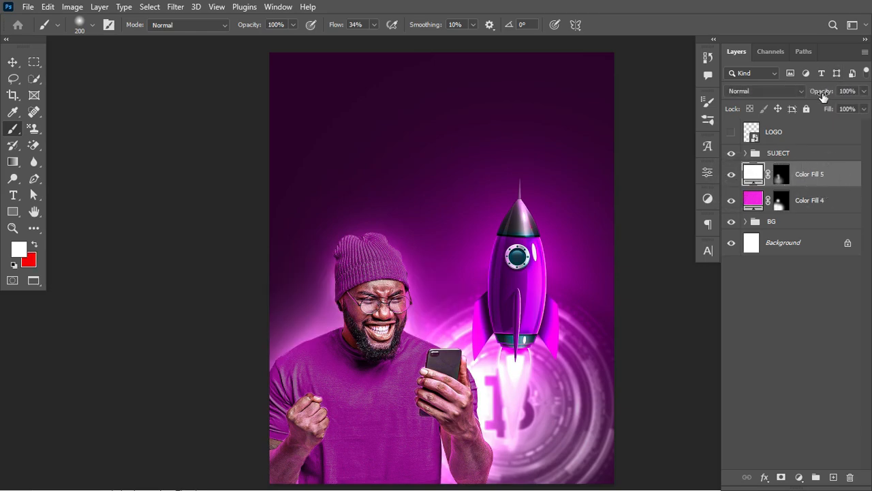
left_click_drag(834, 94, 823, 98)
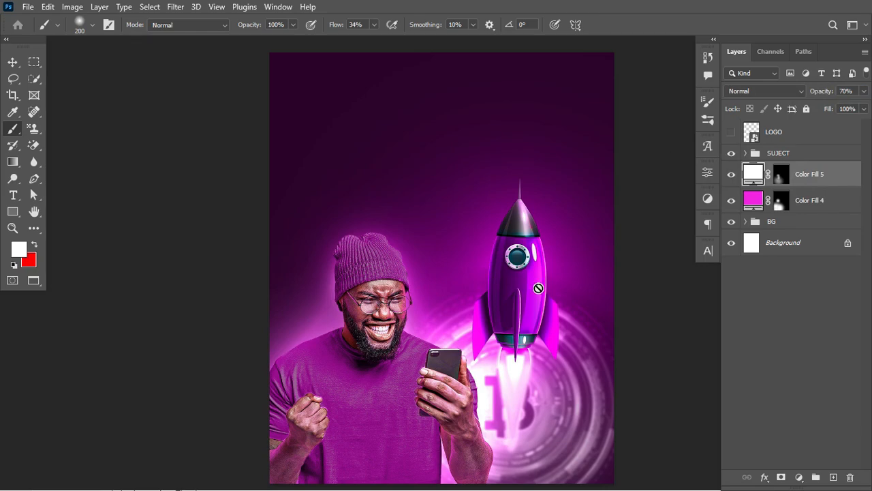
- Group the white and magenta fill layers and name the group BACK LIGHT
left_click(12, 62)
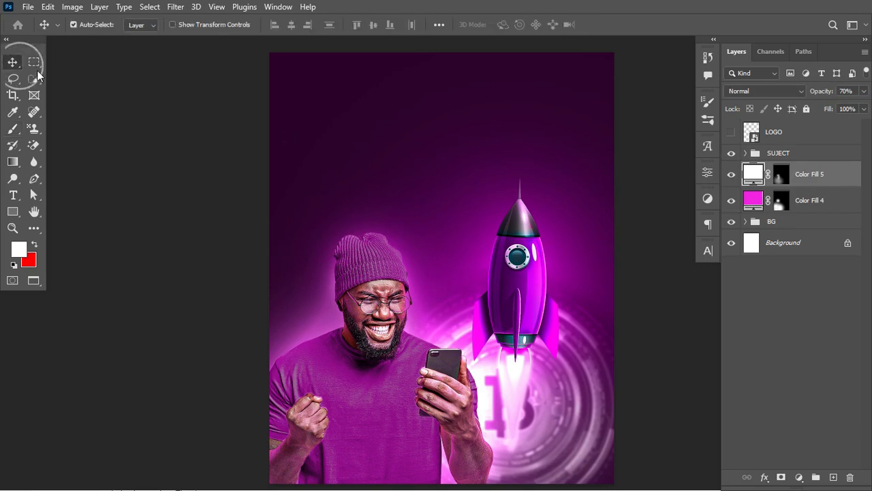
left_click(821, 208, "shift")
key("ctrl+g")
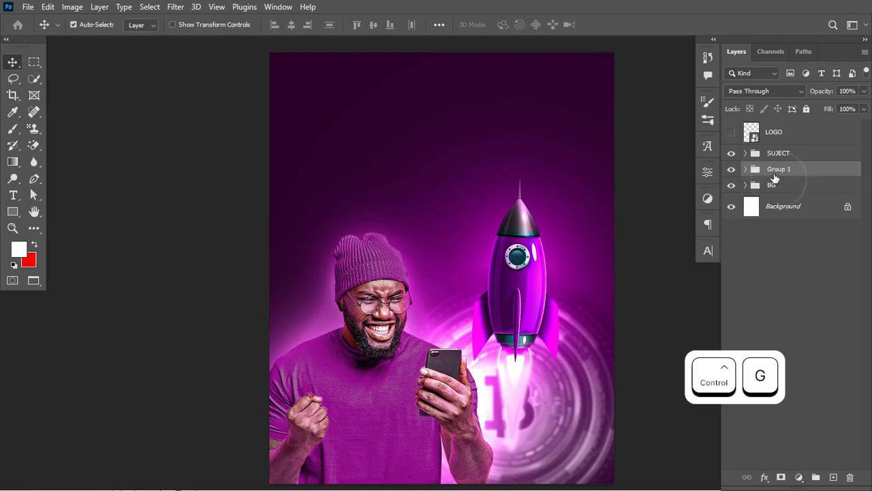
double_click(775, 174)
type("BACK LIGHT")
key("Return")
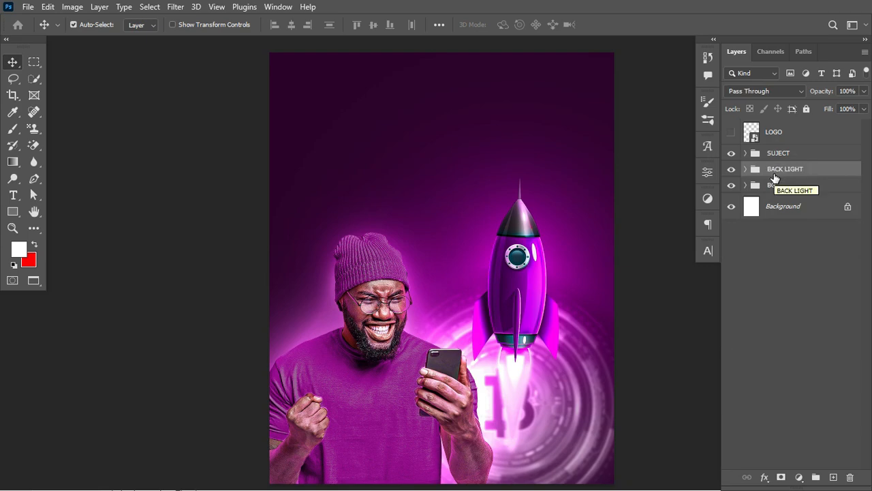
- Show the hidden LOGO layer and duplicate it
left_click(731, 132)
left_click(803, 137)
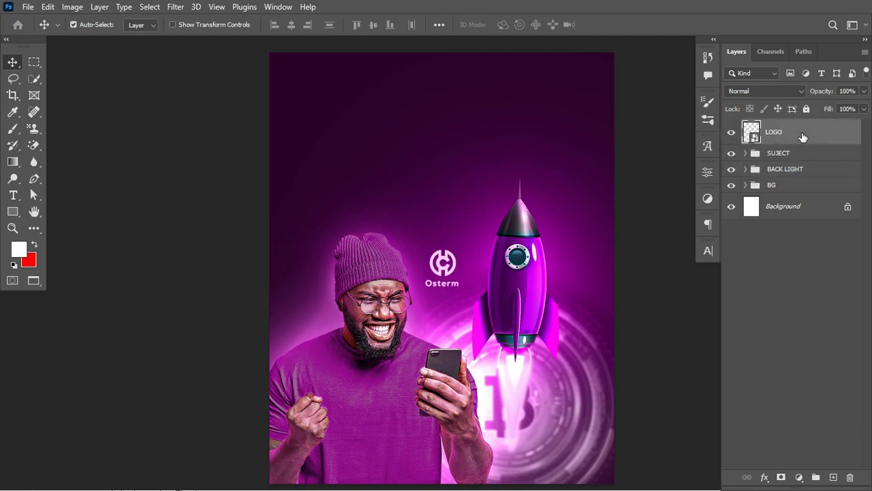
key("ctrl+j")
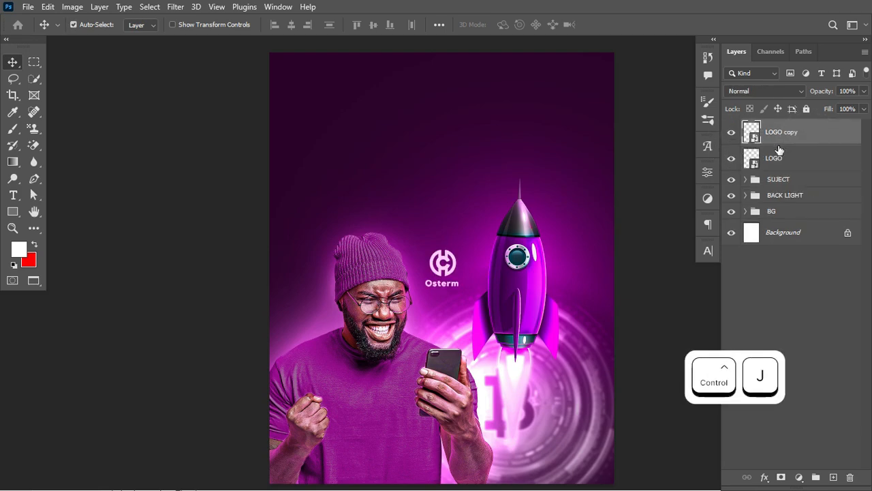
- Enlarge the logo copy and place it on the chest of the trader's T-shirt, then hide the original LOGO layer
key("ctrl+t")
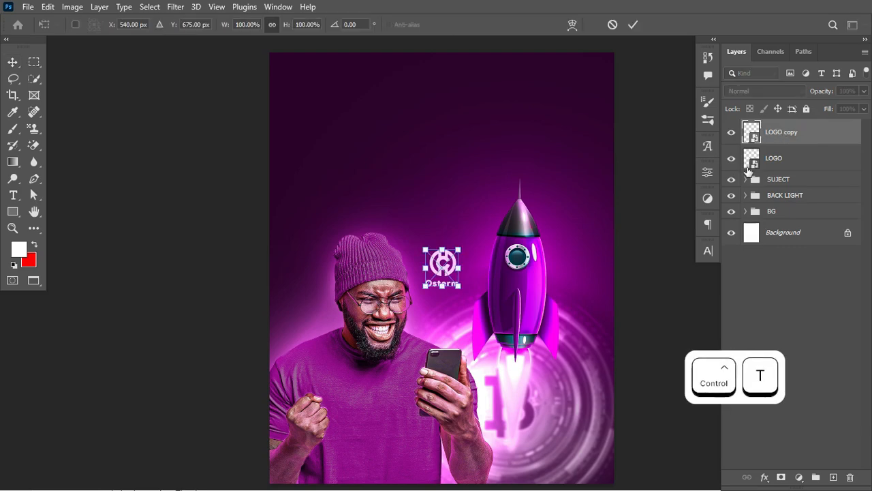
left_click_drag(448, 264, 387, 420)
key("ctrl+Return")
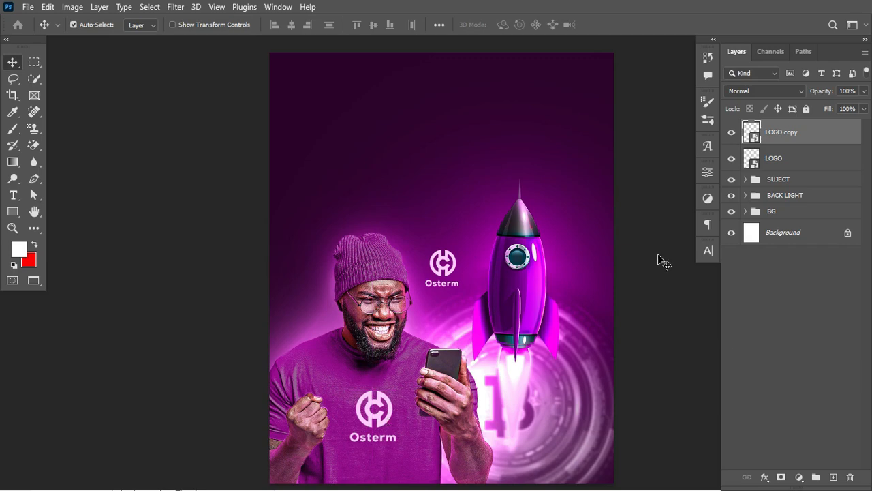
left_click(731, 158)
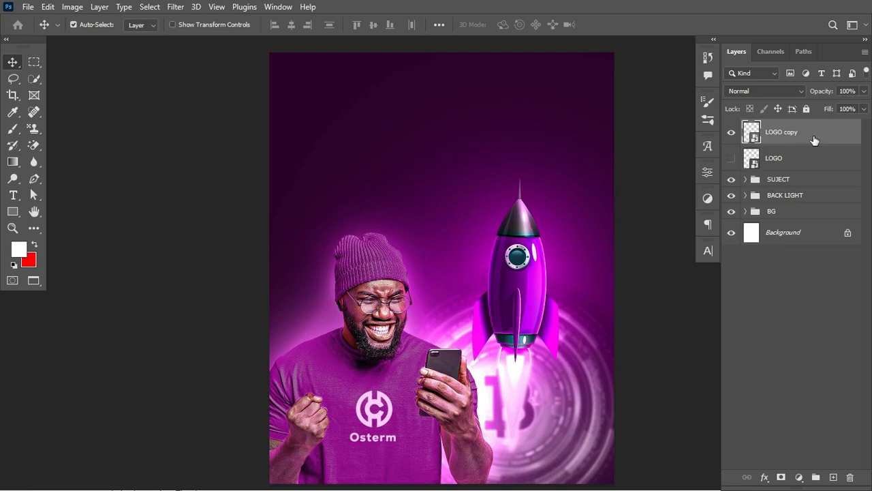
- Blend the logo copy into the shirt with Blend If, splitting the Underlying Layer's dark slider at 31 / 96
left_click(815, 139)
double_click(817, 139)
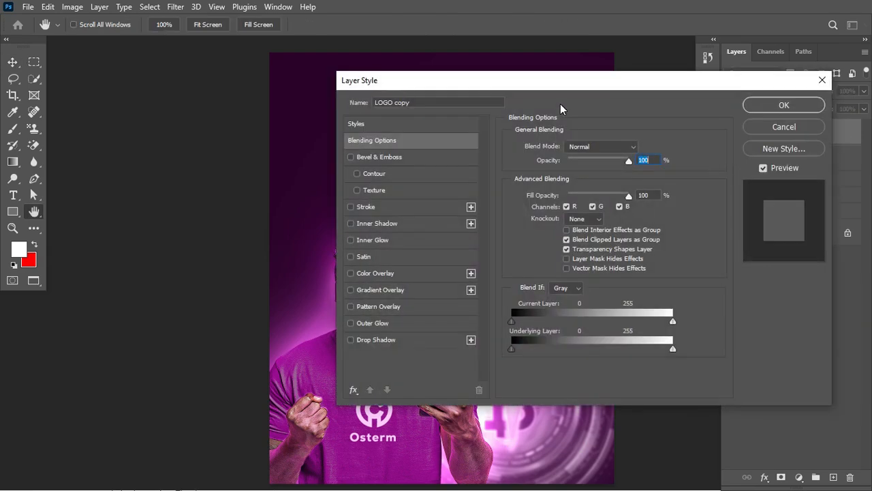
left_click_drag(537, 81, 629, 61)
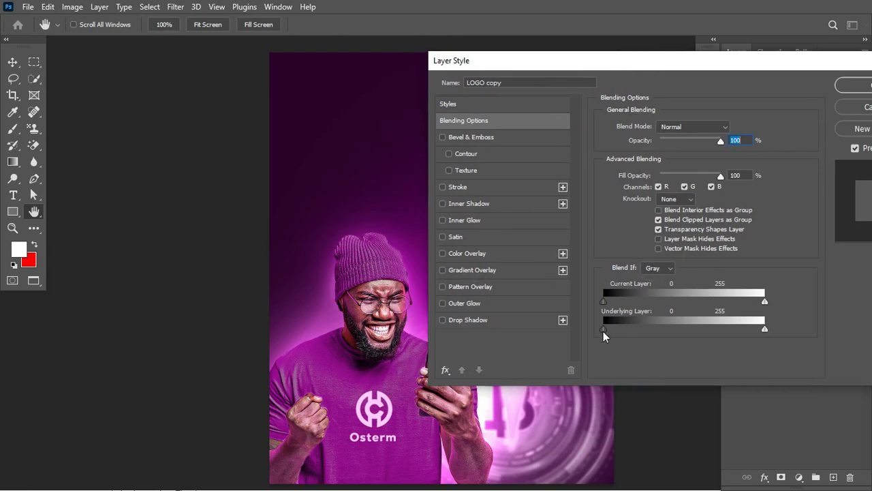
left_click_drag(603, 331, 619, 329)
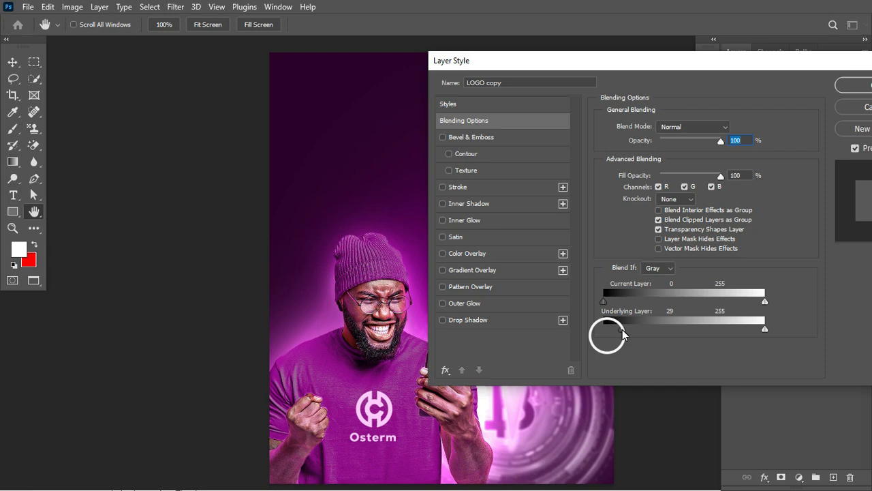
left_click_drag(624, 330, 667, 340)
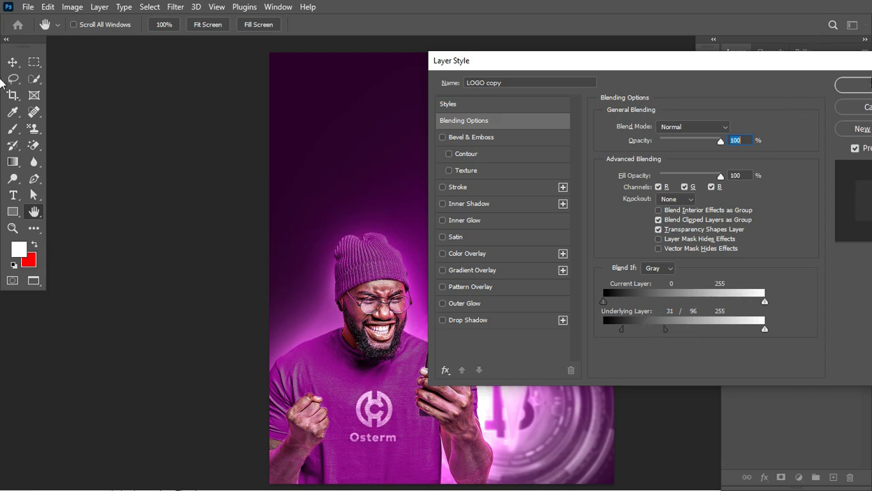
left_click(860, 87)
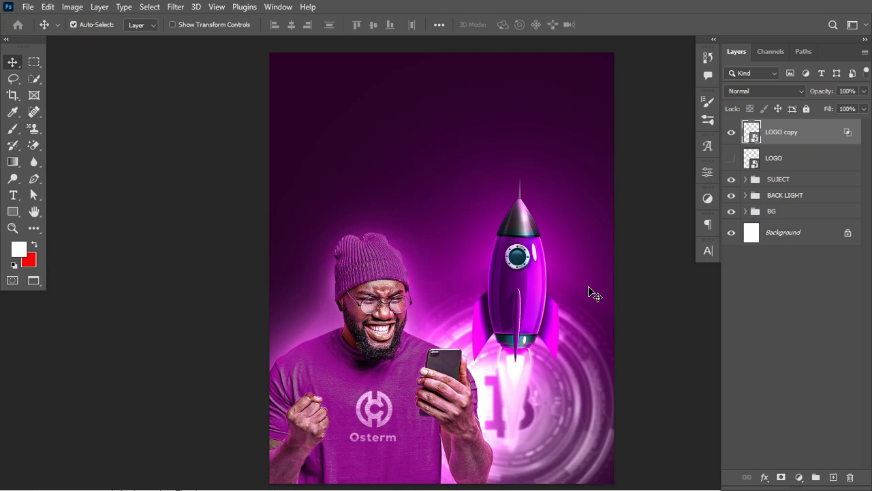
key("ctrl+equal")
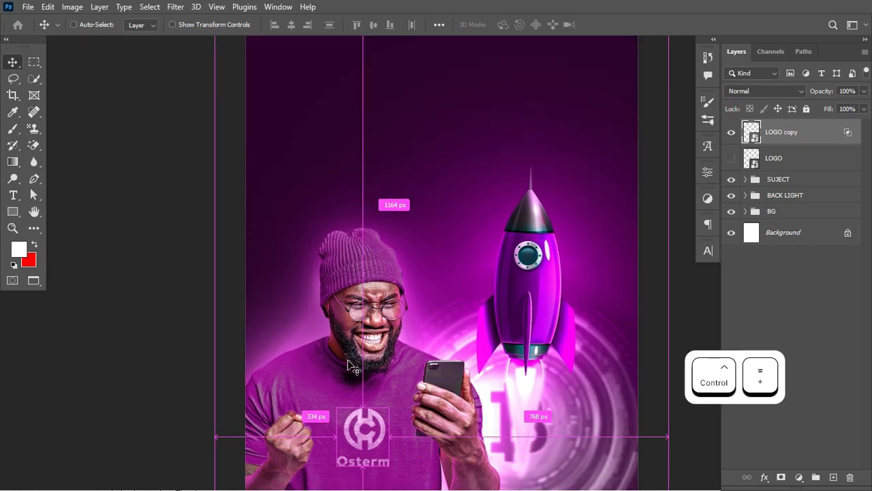
key("ctrl+equal")
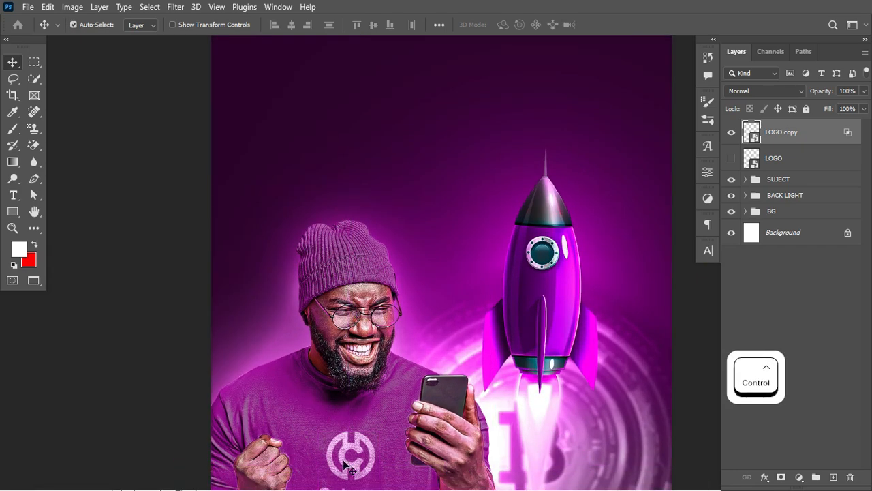
key("ctrl+minus")
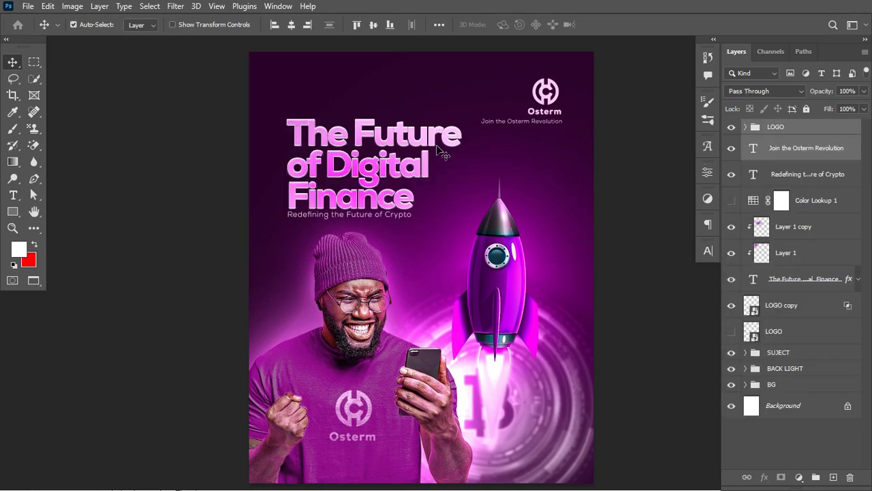
- Review the Bevel & Emboss and Stroke settings in the layer style of the headline "The Future of Digital Finance"
left_click(449, 141)
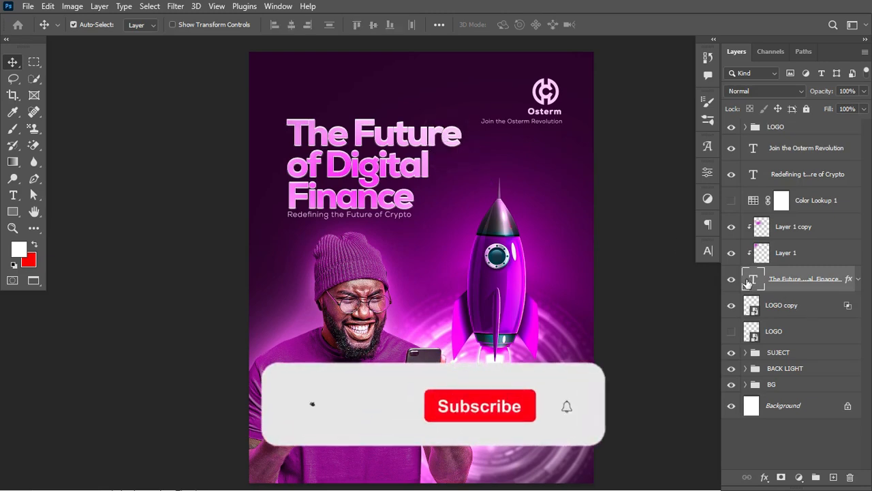
left_click(859, 281)
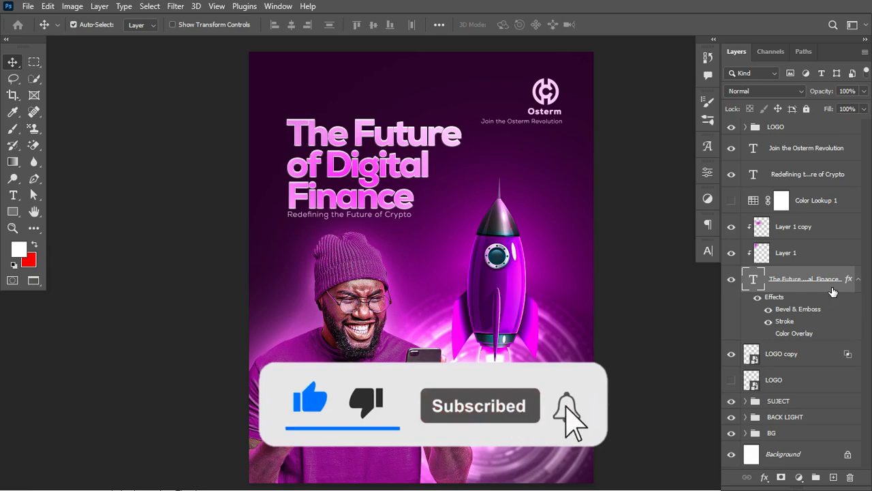
double_click(832, 292)
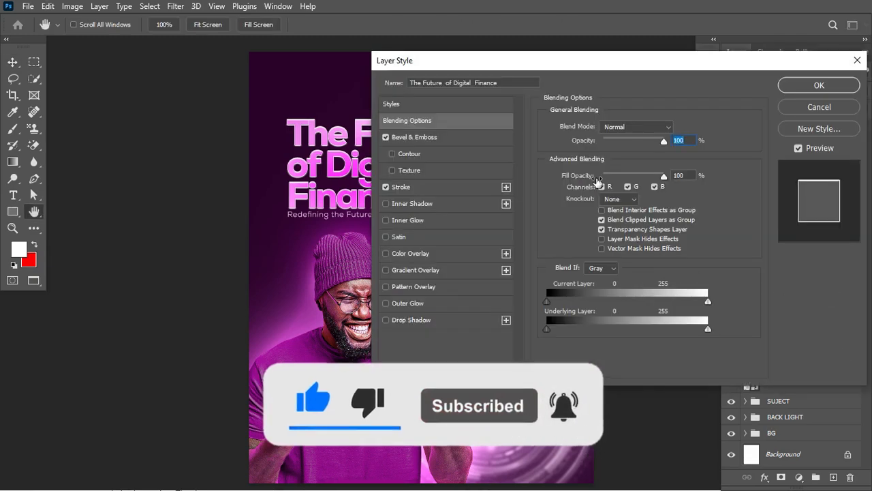
left_click(417, 138)
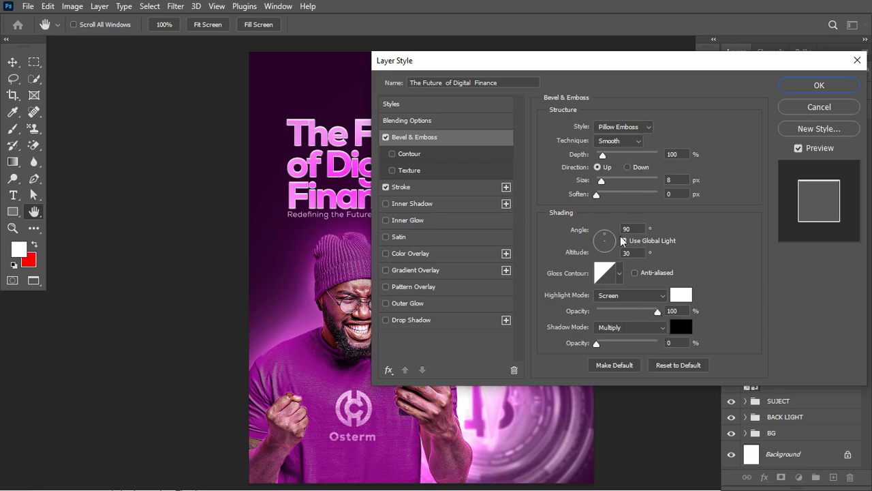
left_click(410, 185)
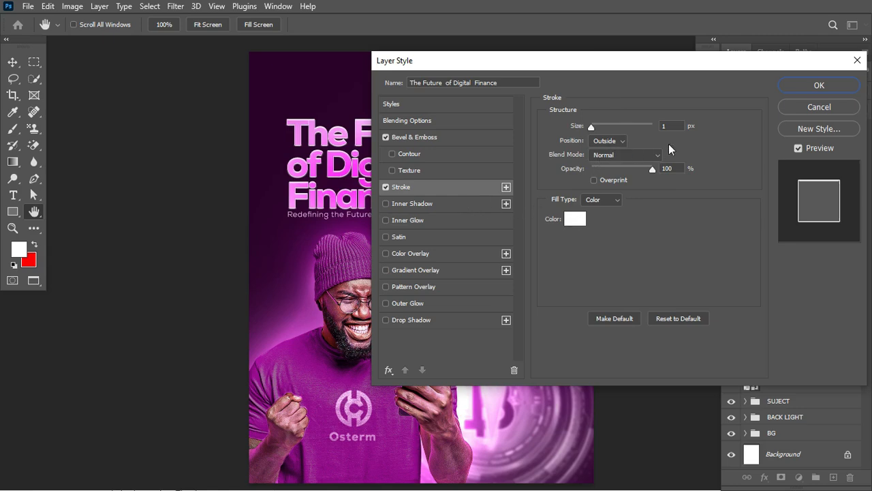
left_click(839, 91)
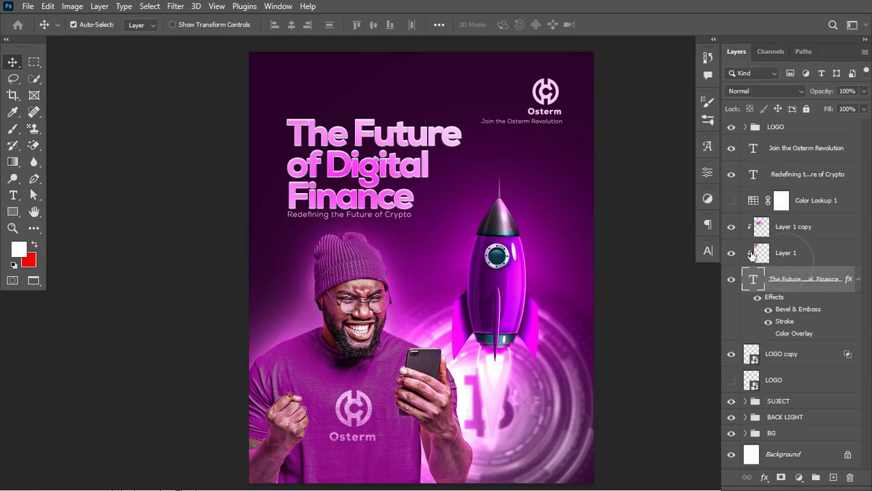
- Add a new empty layer directly above Layer 1, clipped to the headline text
left_click(815, 261)
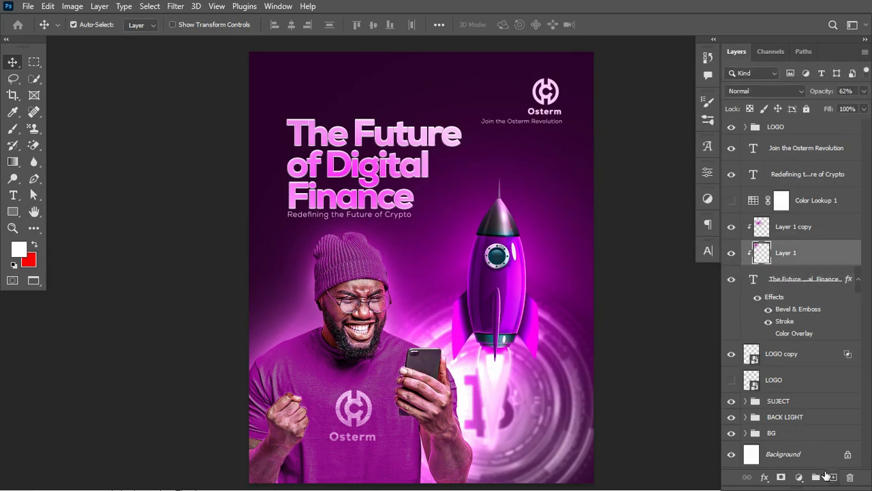
left_click(834, 478)
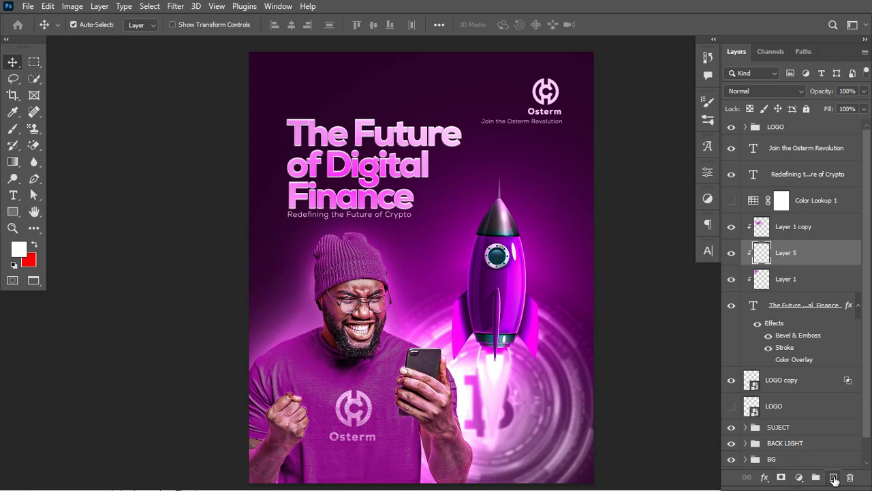
- Undo the added layer, hide Layer 1 and Layer 1 copy, and add a new empty clipped layer between them
key("ctrl+z")
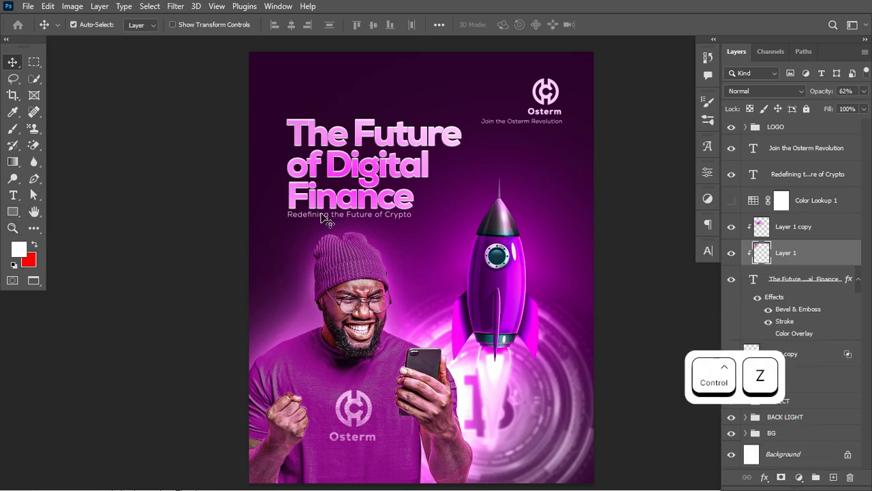
left_click_drag(733, 254, 731, 226)
left_click(833, 477)
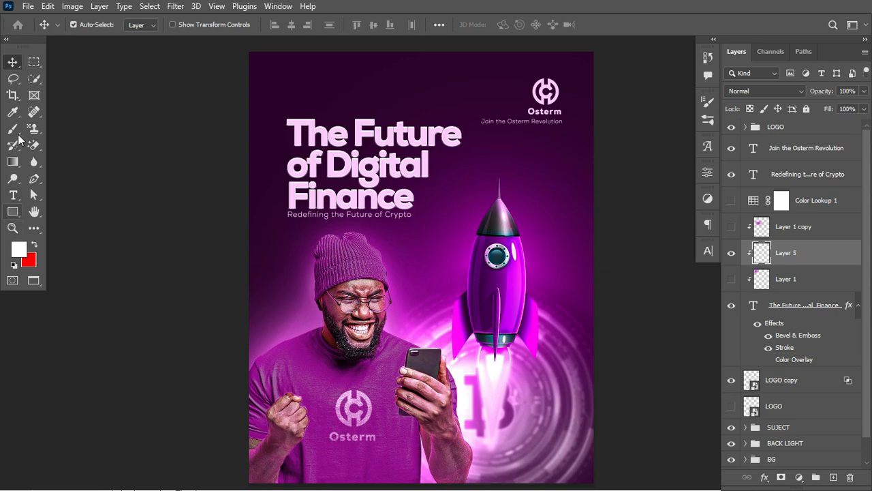
- Try tinting the headline on Layer 5 with a soft 500-size brush in purple sampled beside the rocket, and set the layer to Hard Light
key("b")
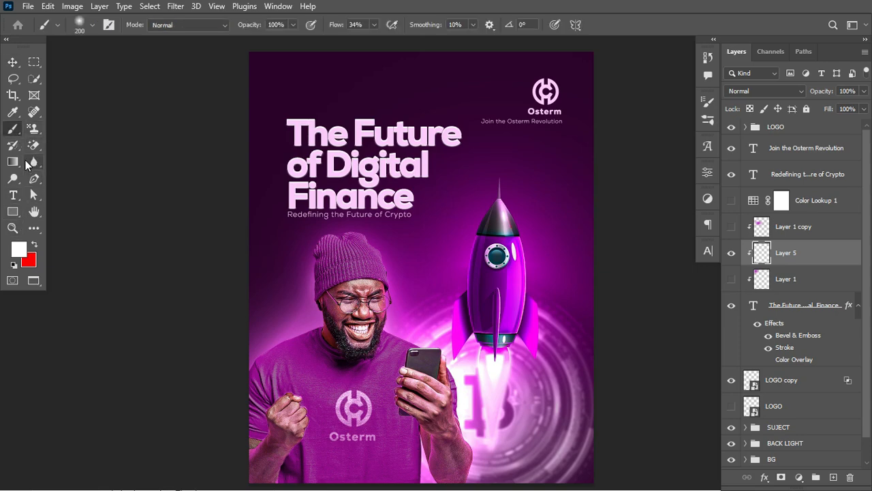
key("alt")
left_click(454, 247, "alt")
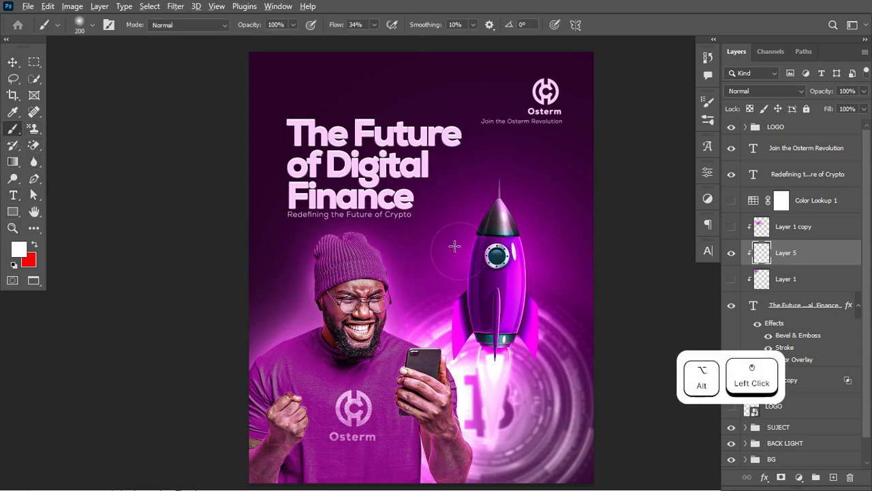
key("bracketright")
key("bracketright")
key("bracketright")
key("bracketright")
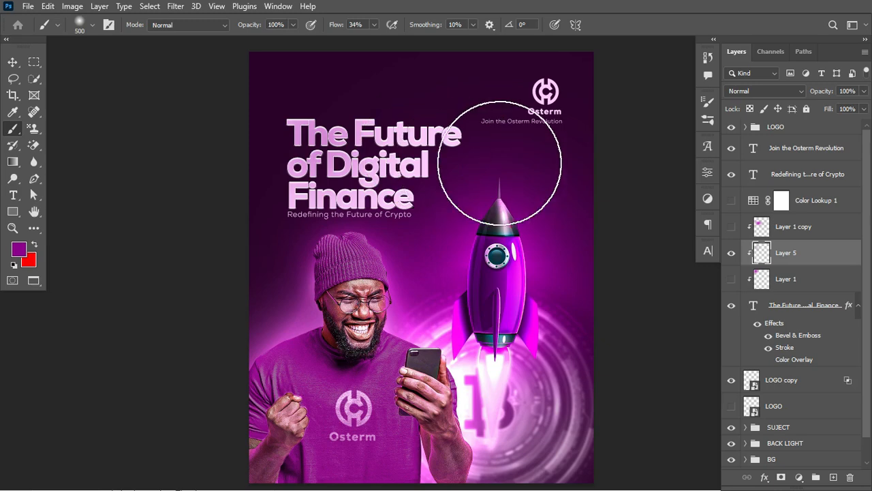
left_click(785, 235)
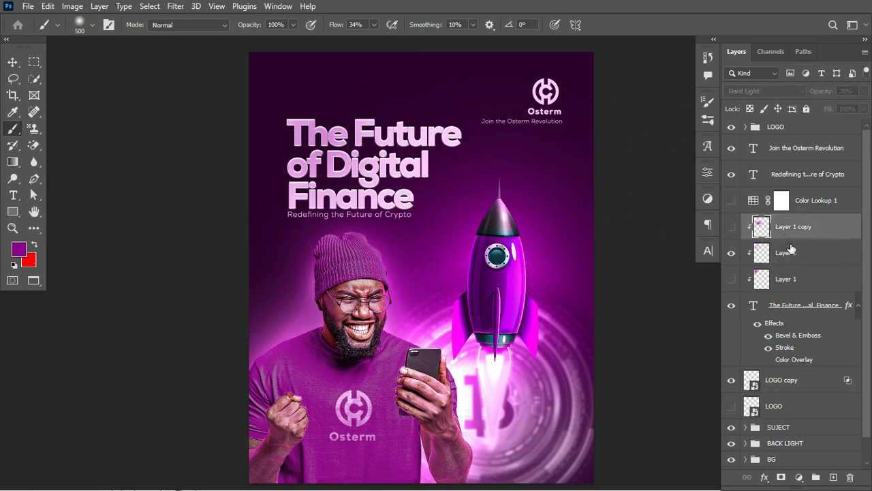
key("ctrl+z")
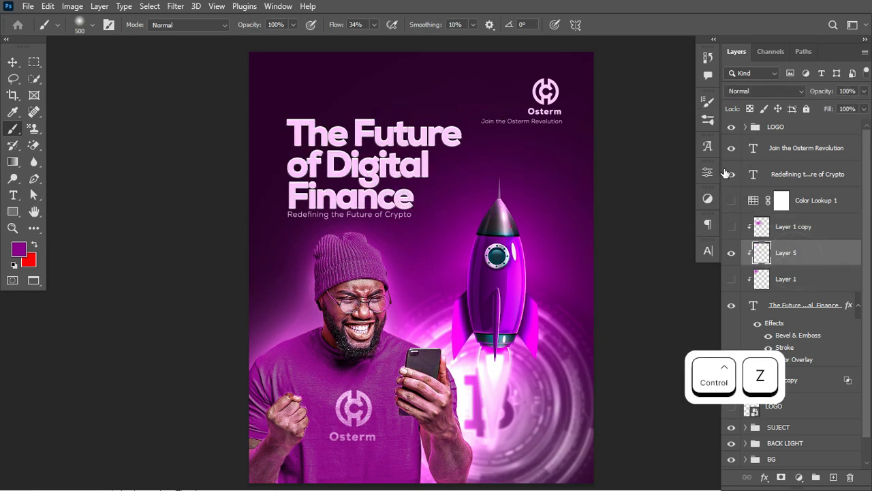
left_click(767, 91)
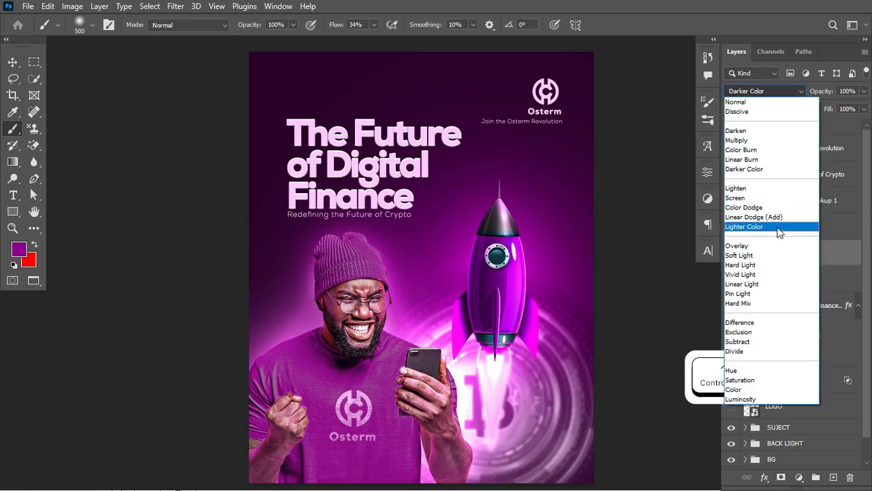
left_click(783, 264)
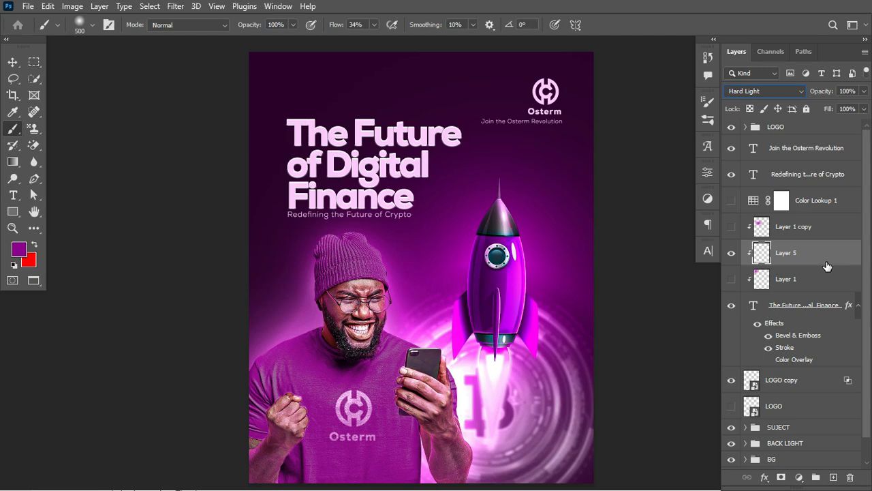
- Delete Layer 5 and show the clipped headline tint layers, Layer 1 and Layer 1 copy
key("Delete")
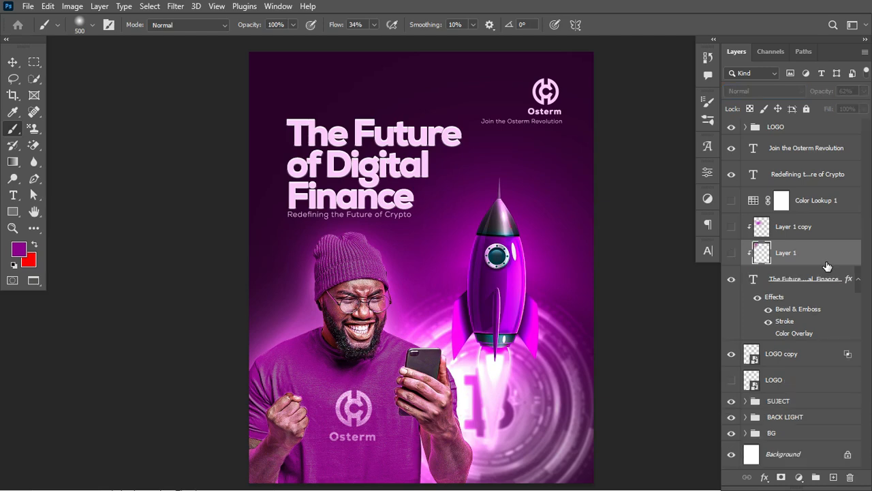
left_click(732, 253)
left_click(735, 228)
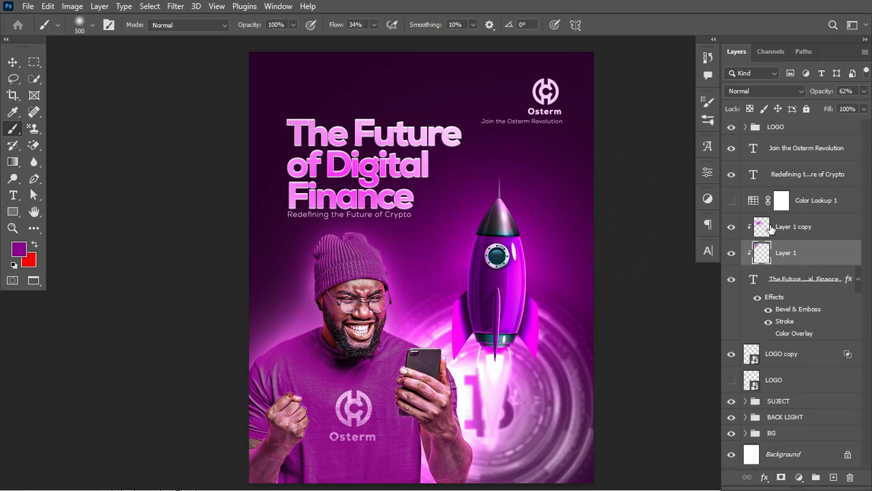
- Review the headline's Character settings, collapse its effects list, and look at the two tagline text layers
key("alt+bracketleft")
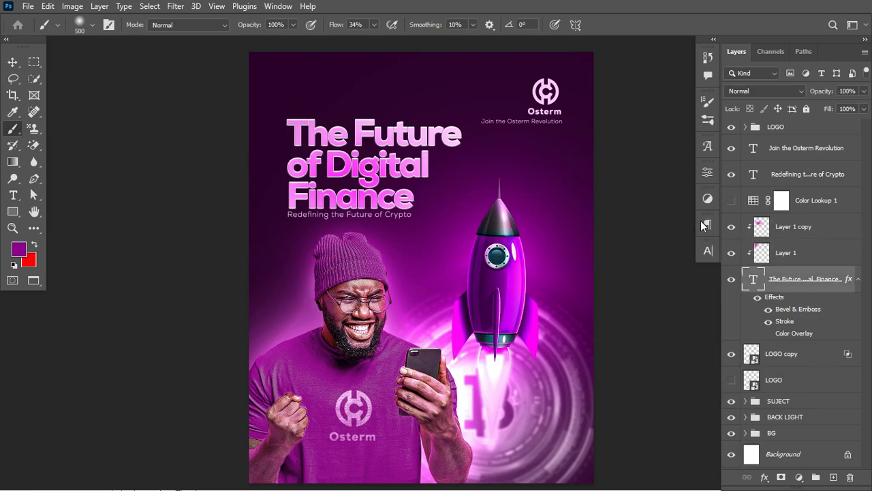
left_click(709, 252)
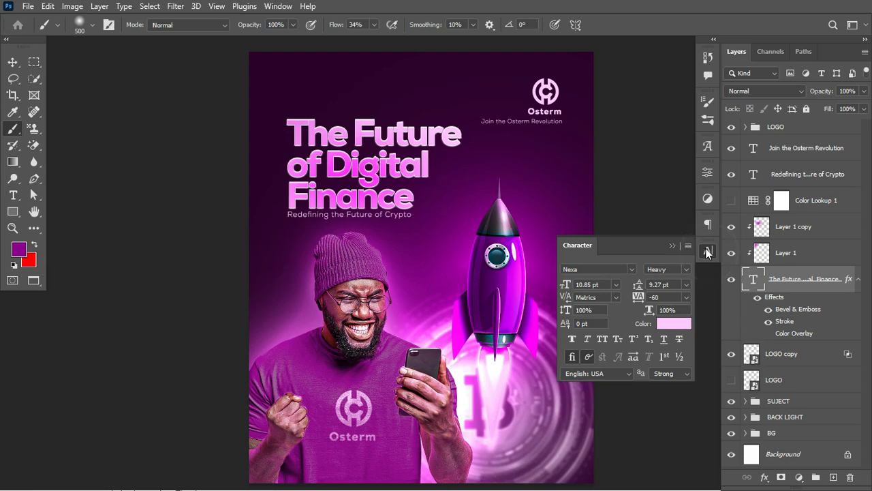
left_click(708, 253)
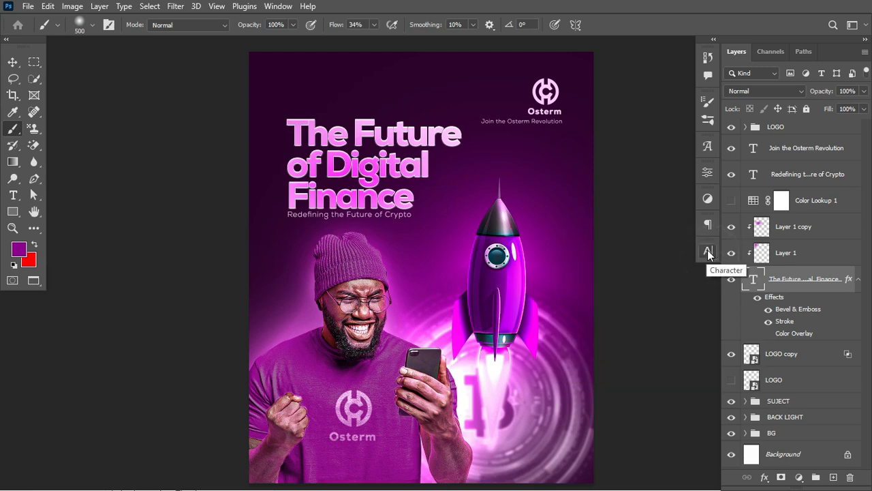
left_click(858, 279)
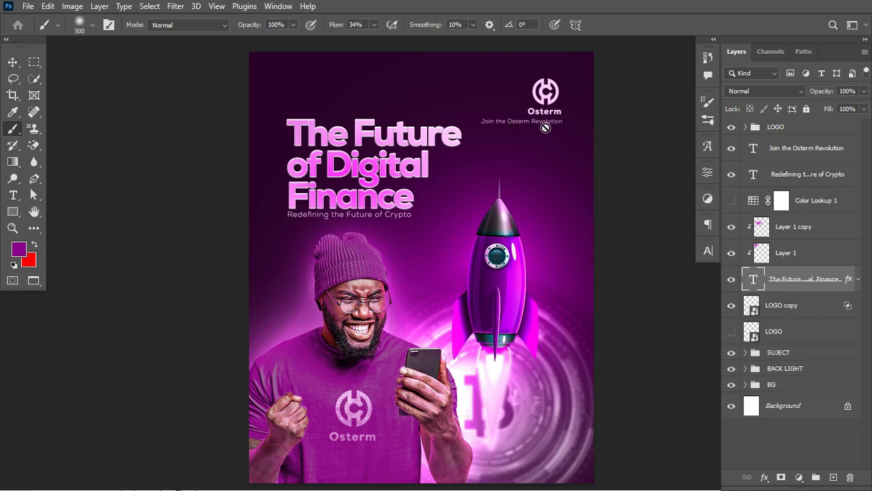
left_click(789, 174)
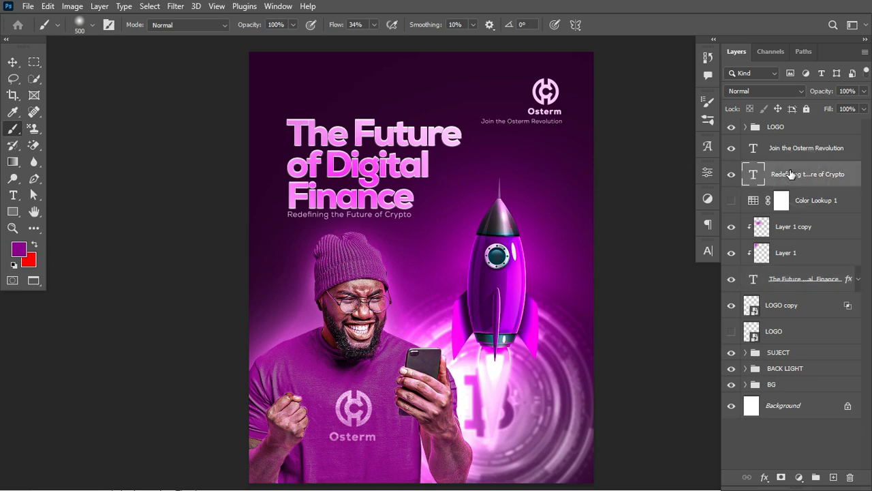
left_click(784, 149)
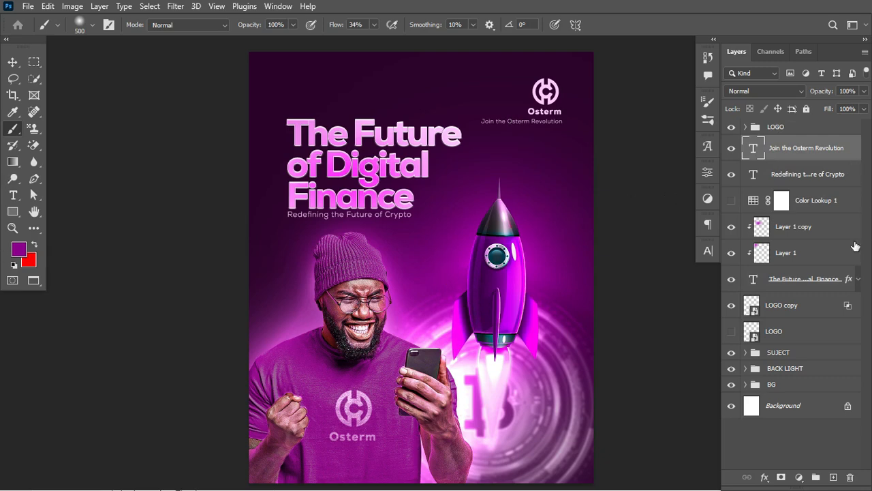
- Move the hidden Color Lookup 1 layer above the LOGO group and delete it together with its mask
left_click_drag(820, 207, 808, 126)
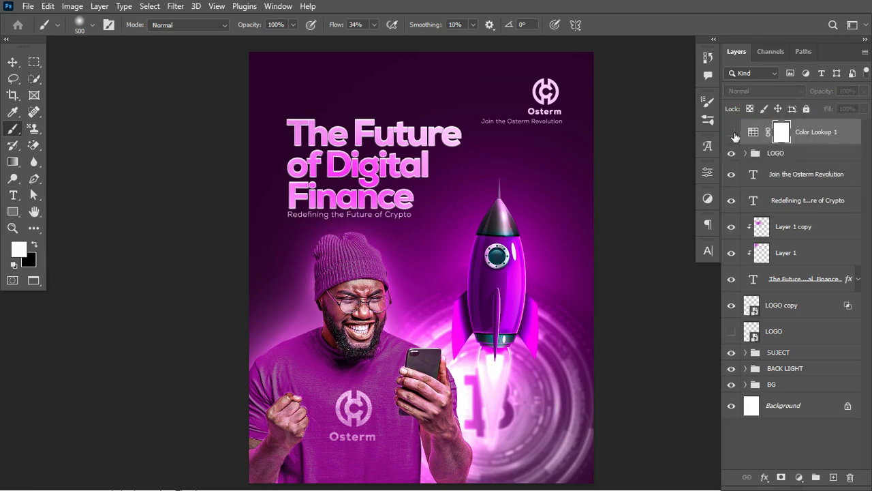
key("Delete")
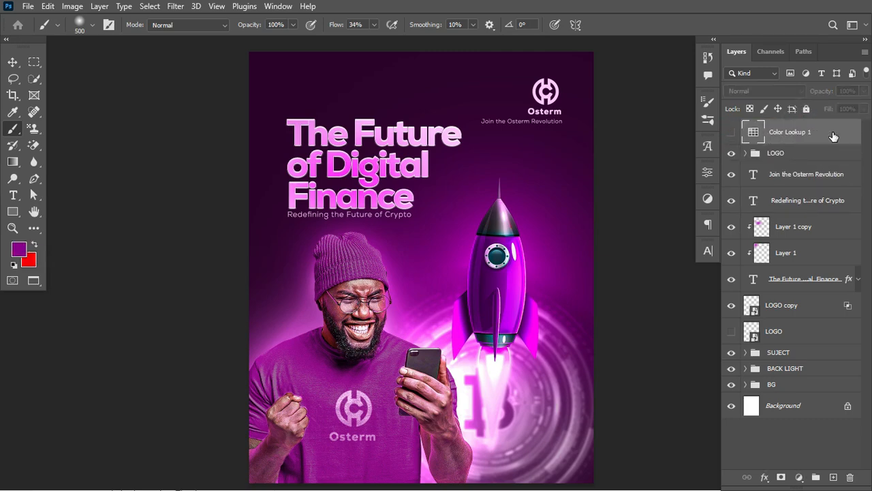
key("Delete")
- Add a Color Lookup adjustment layer above the LOGO group with the 3DLUT file 2Strip.look
left_click(800, 477)
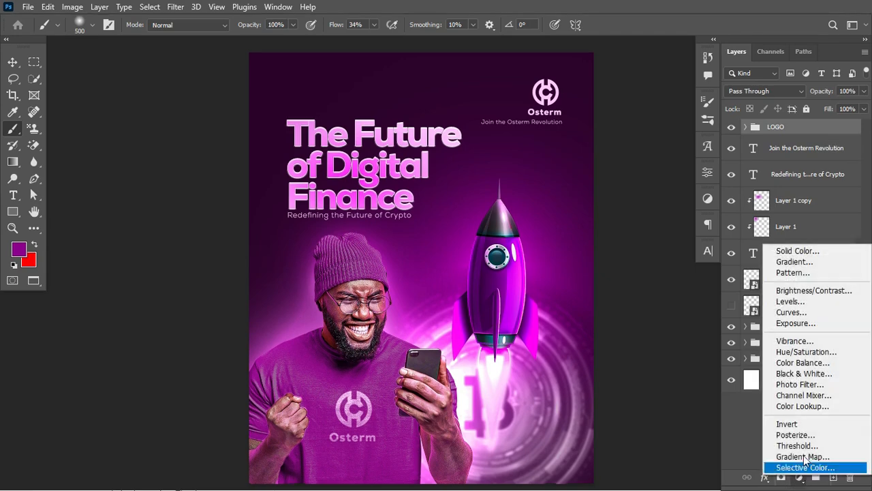
left_click(804, 405)
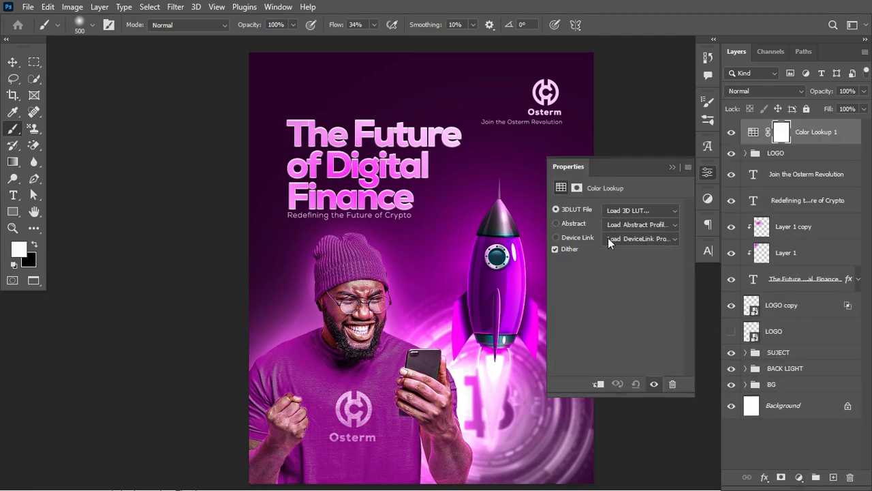
left_click(632, 210)
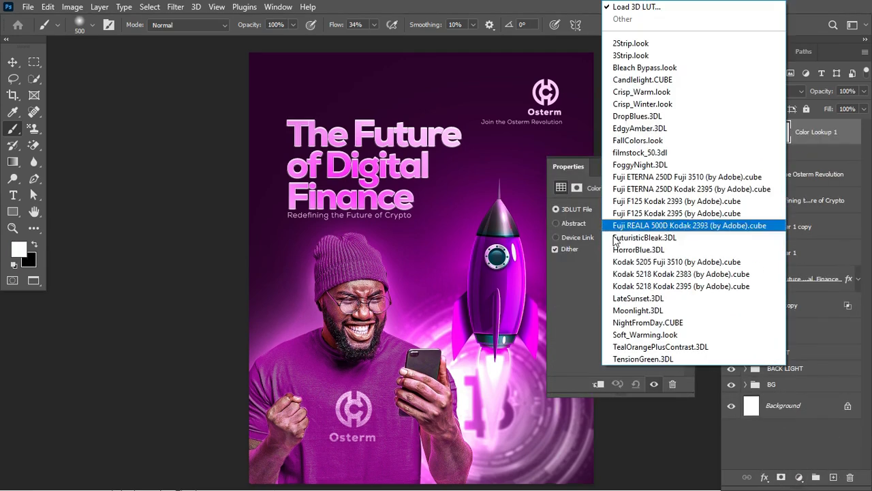
left_click(668, 45)
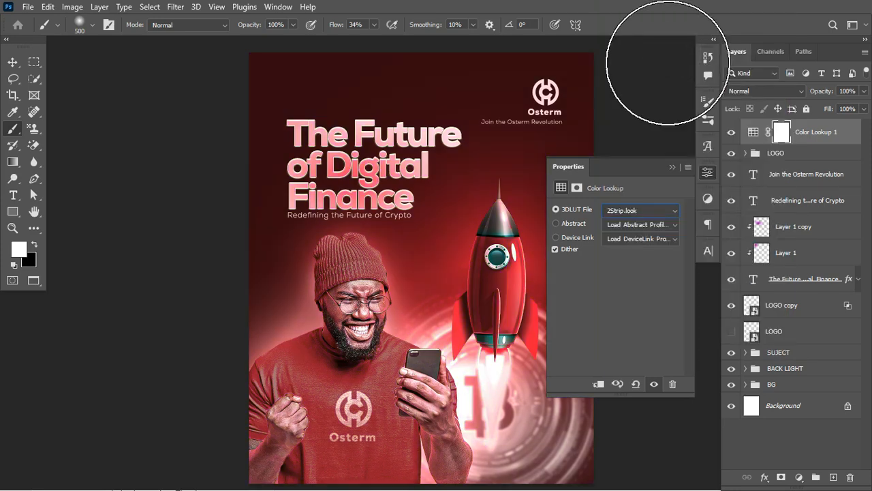
- Preview successive 3D LUT presets, settle on Fuji ETERNA 250D Fuji 3510, and hide the Color Lookup layer to compare the flyer without it
key("Down")
key("Down")
key("Down")
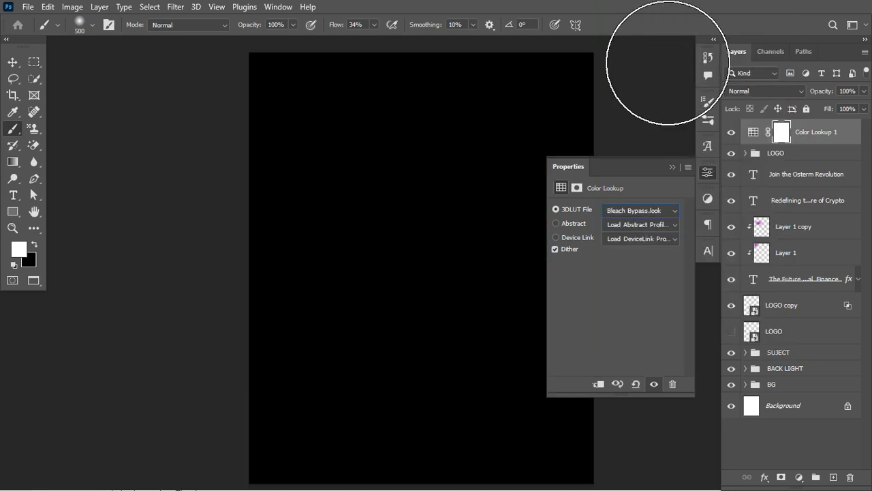
key("Down")
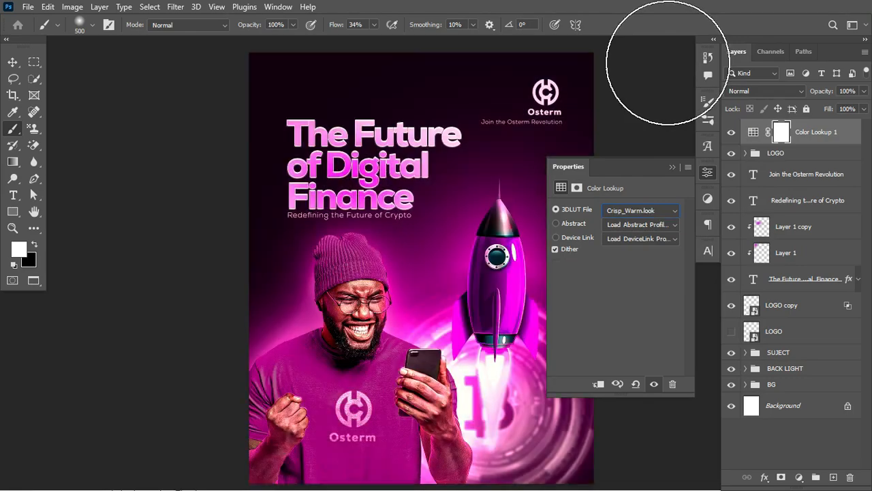
key("Up")
key("Down")
key("Down")
key("Down")
key("Down")
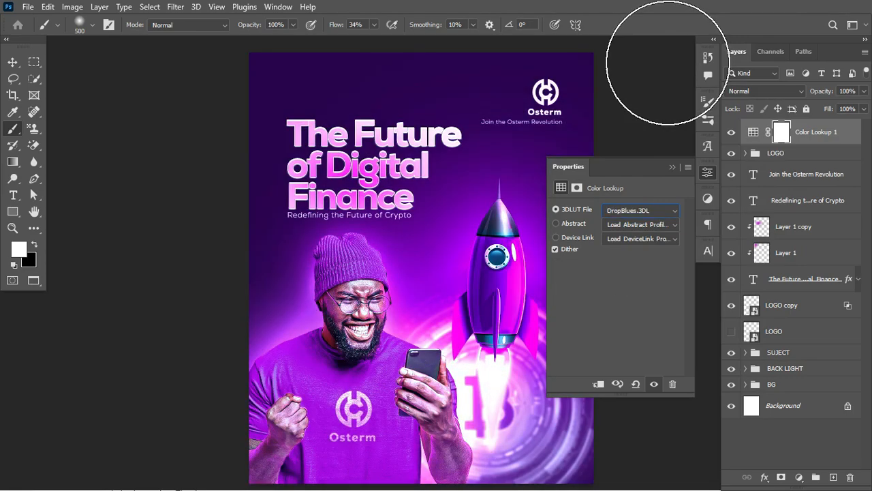
key("Down")
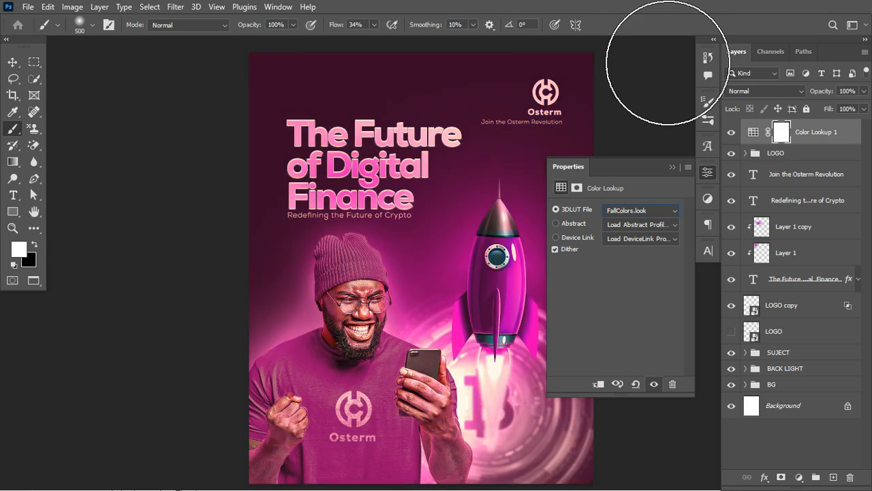
key("Down")
key("Down")
key("Down")
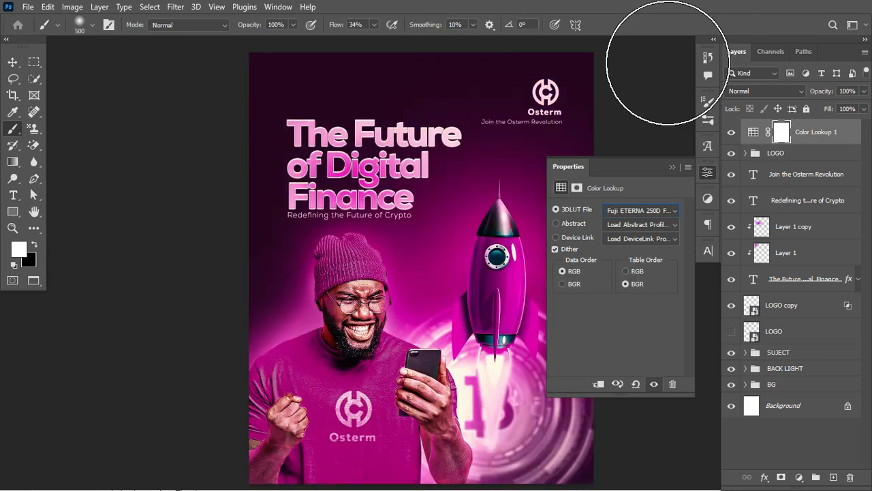
left_click(732, 133)
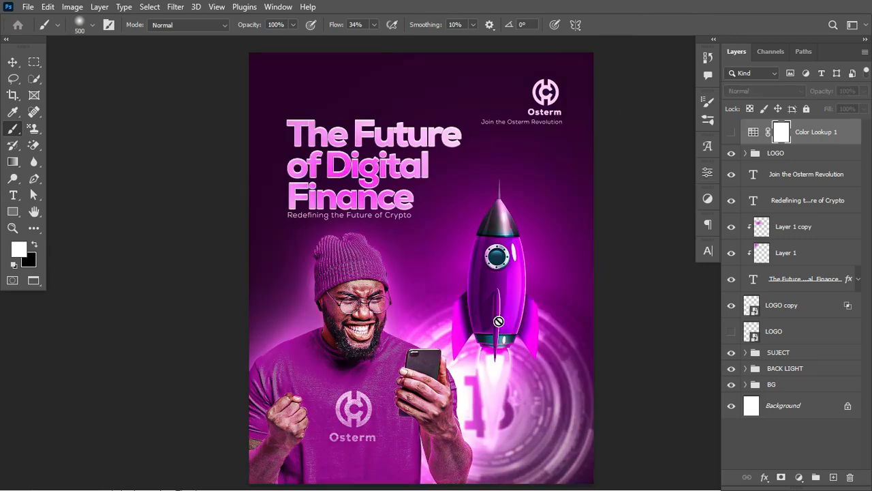